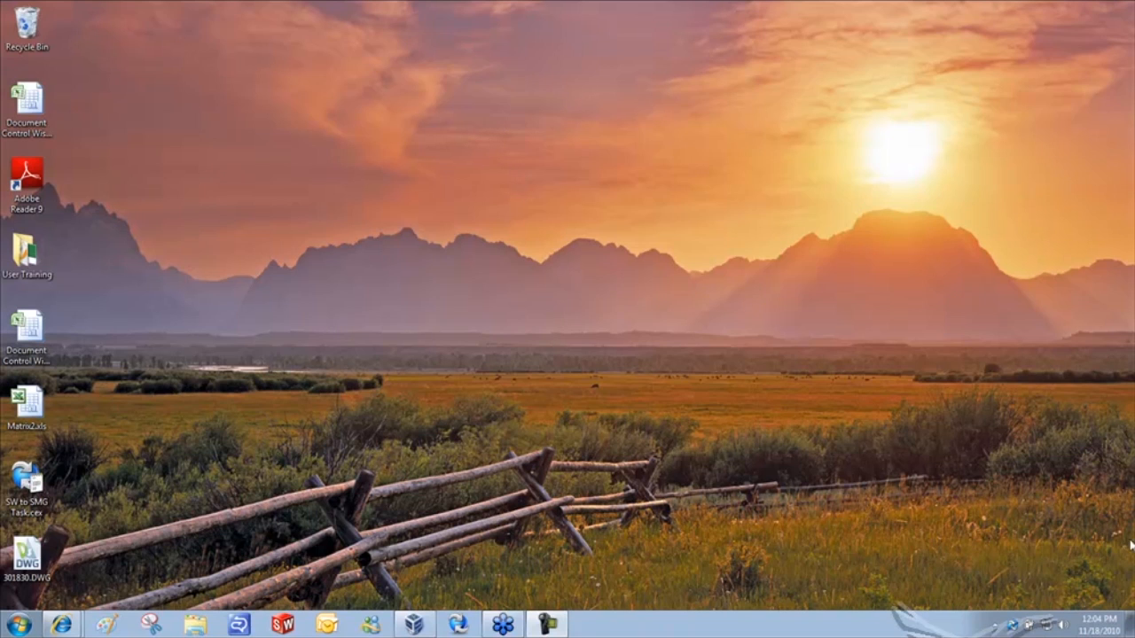
- Open the 301830.DWG yoke / saw pivot drawing from its desktop icon in DraftSight
{"action": "double_click", "coordinate": [27, 560]}
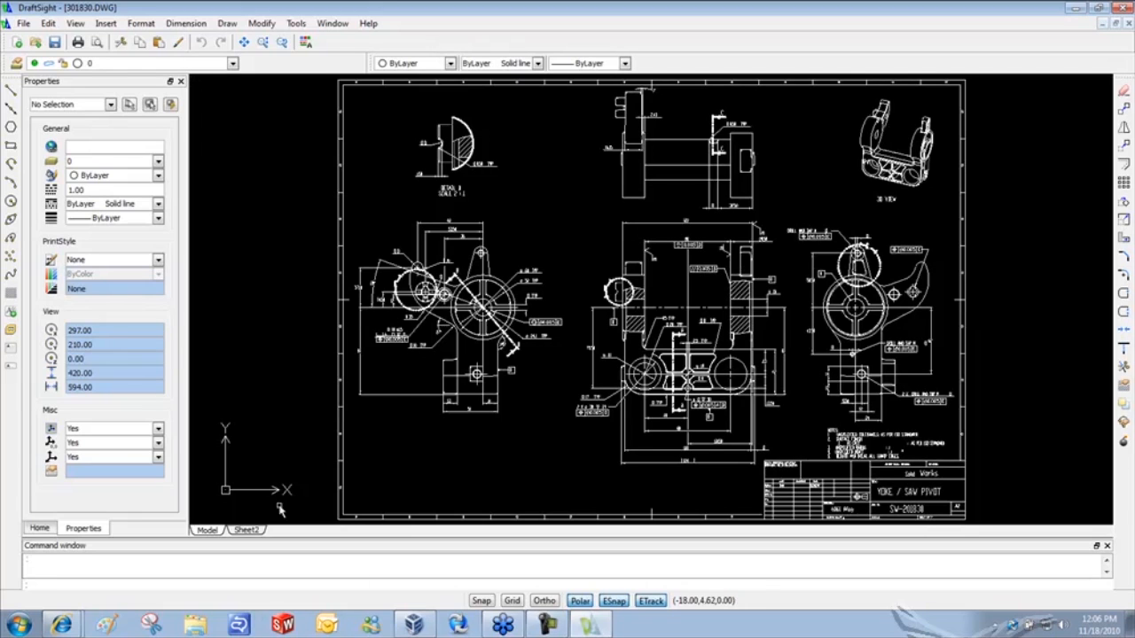
- Zoom and pan onto the title block and the five notes, then clear the selection
{"action": "left_click", "coordinate": [997, 493]}
{"action": "scroll", "coordinate": [944, 503], "scroll_direction": "up", "scroll_amount": 2}
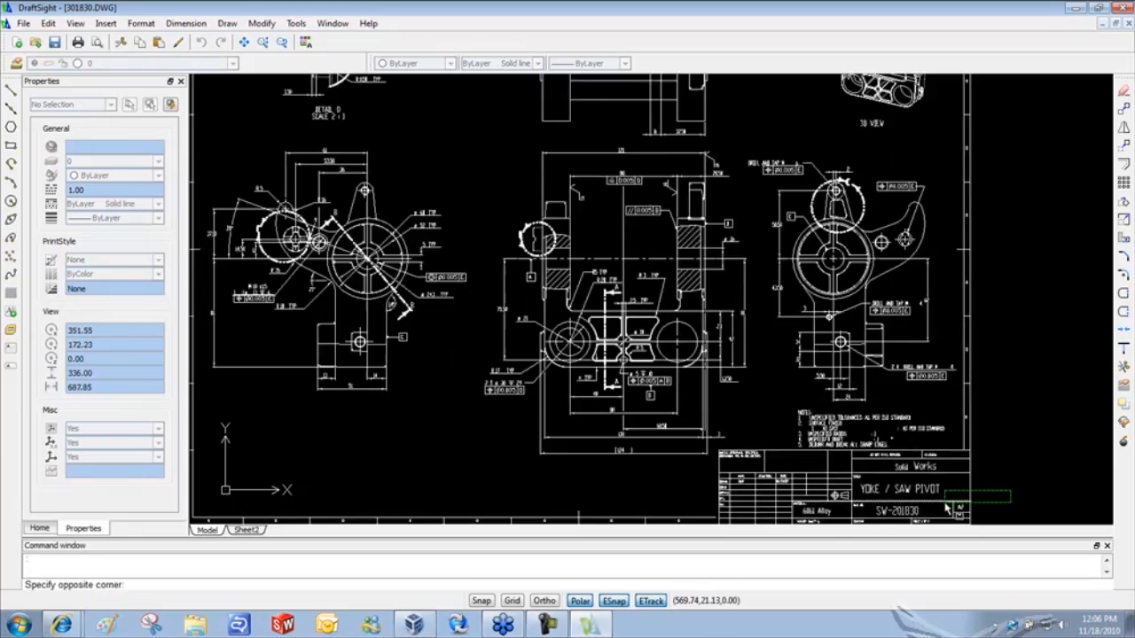
{"action": "scroll", "coordinate": [923, 508], "scroll_direction": "up", "scroll_amount": 4}
{"action": "left_click", "coordinate": [917, 503]}
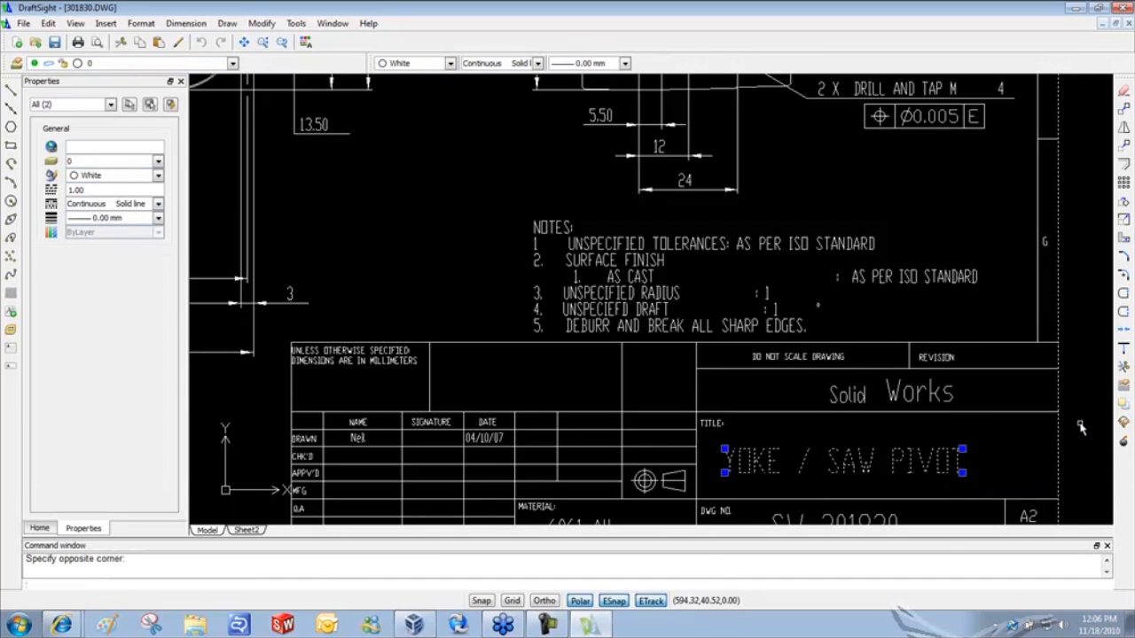
{"action": "mouse_move", "coordinate": [1081, 436]}
{"action": "middle_mouse_down"}
{"action": "mouse_move", "coordinate": [1028, 279]}
{"action": "mouse_move", "coordinate": [1054, 305]}
{"action": "middle_mouse_up"}
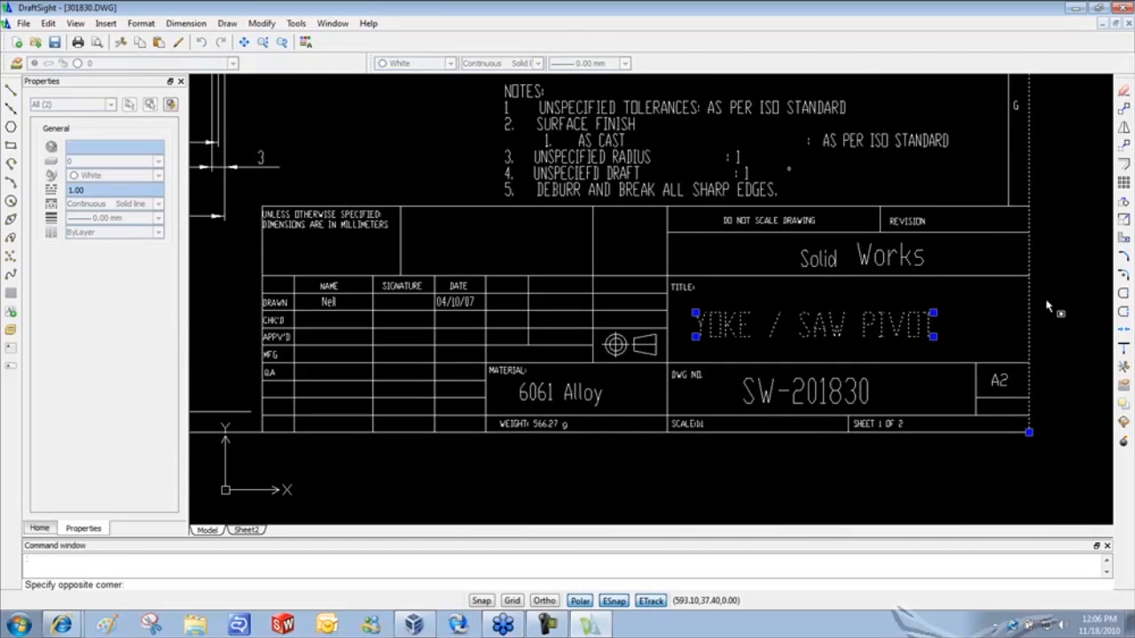
{"action": "key", "text": "Escape"}
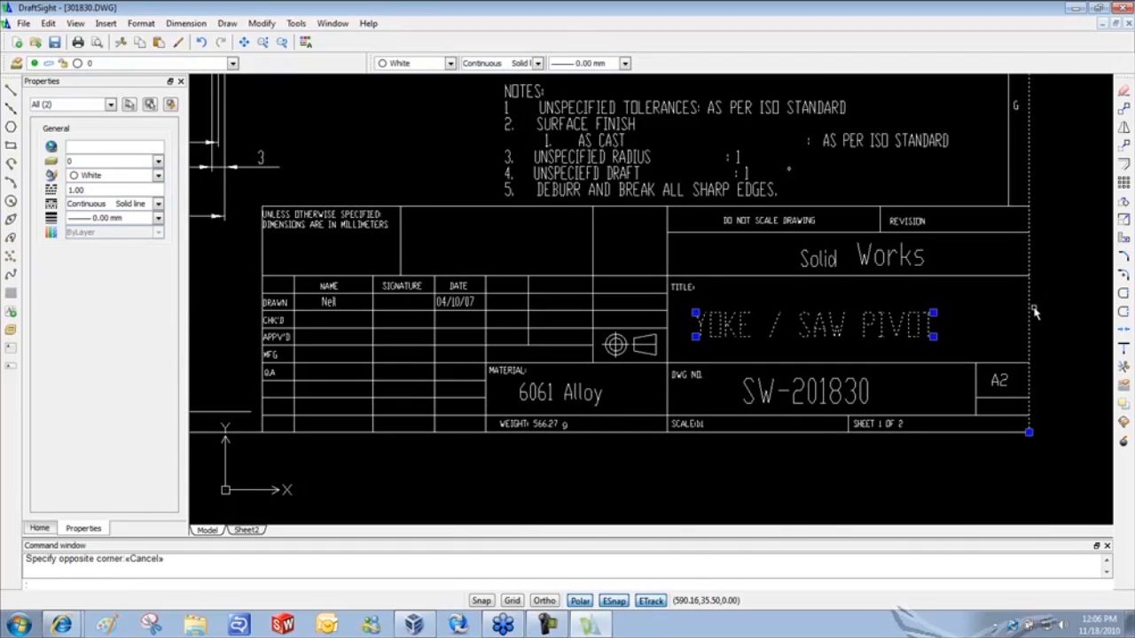
{"action": "key", "text": "Escape"}
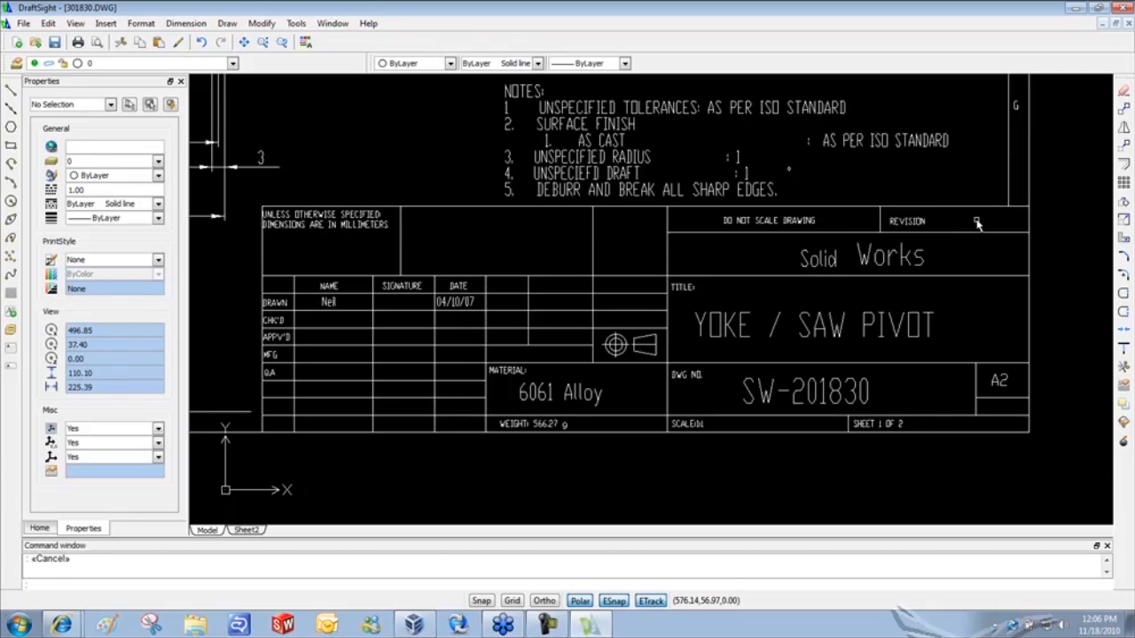
{"action": "left_click", "coordinate": [592, 245]}
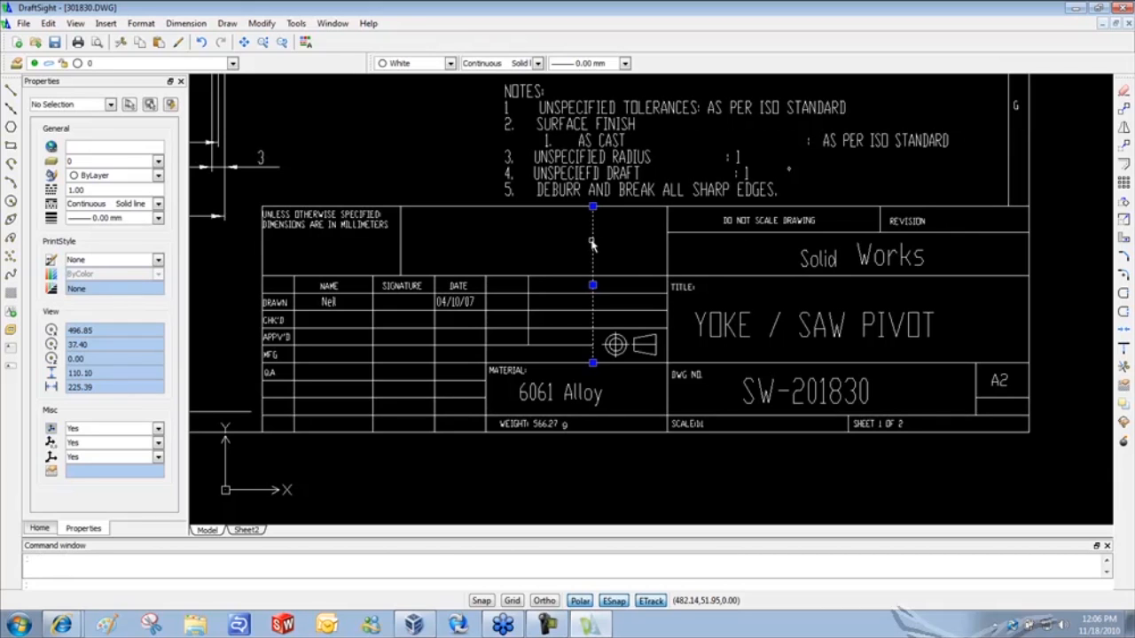
{"action": "left_click", "coordinate": [667, 250]}
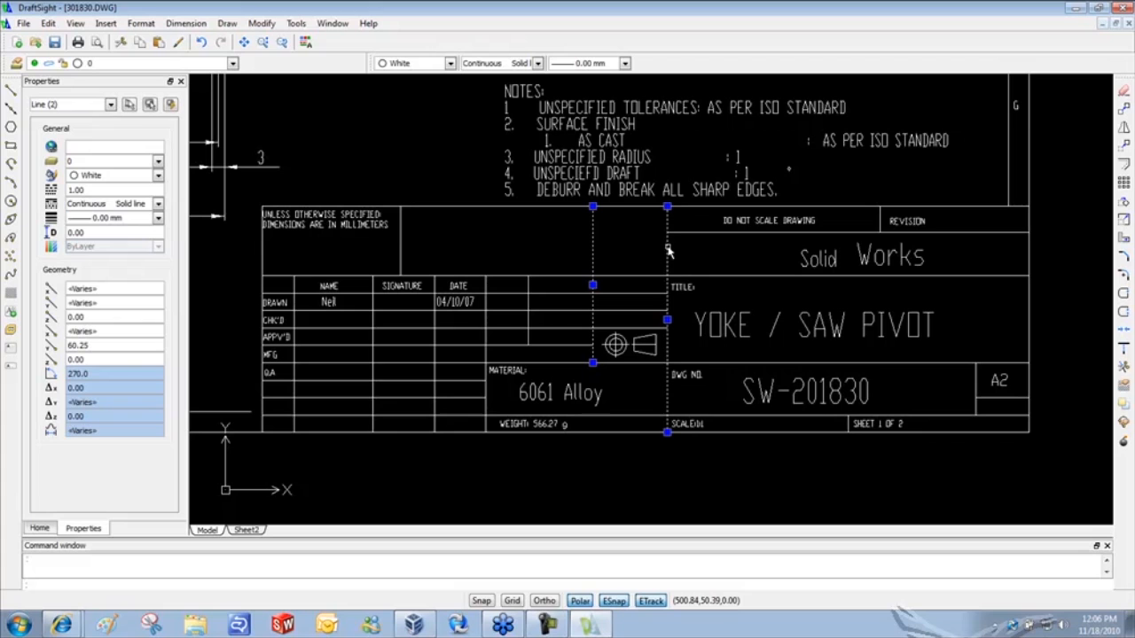
{"action": "key", "text": "Escape"}
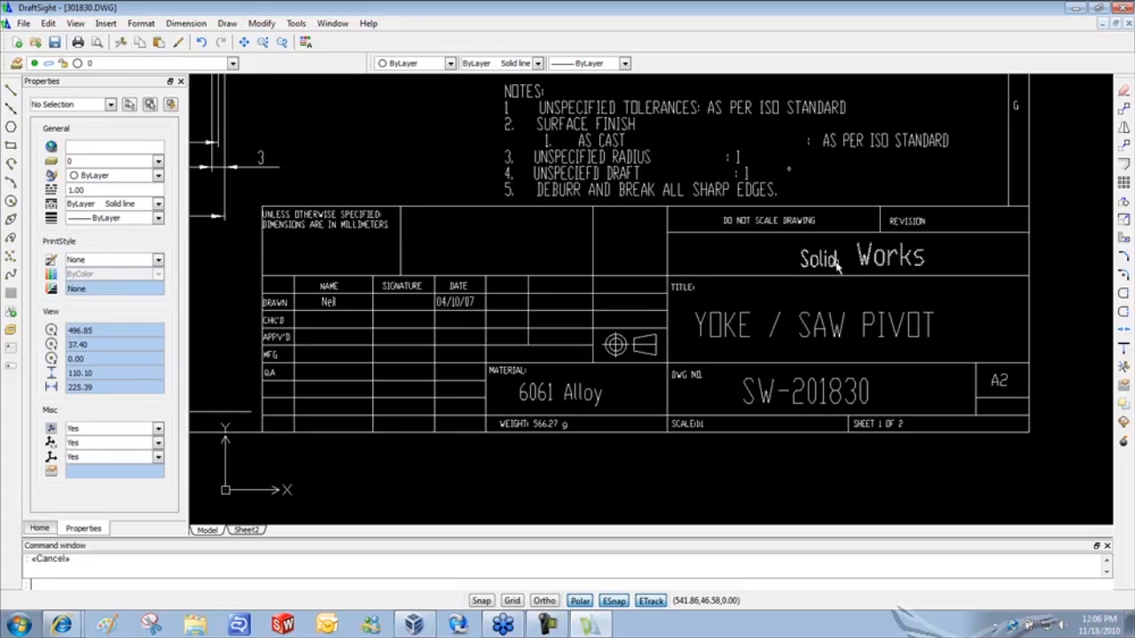
{"action": "left_click", "coordinate": [835, 261]}
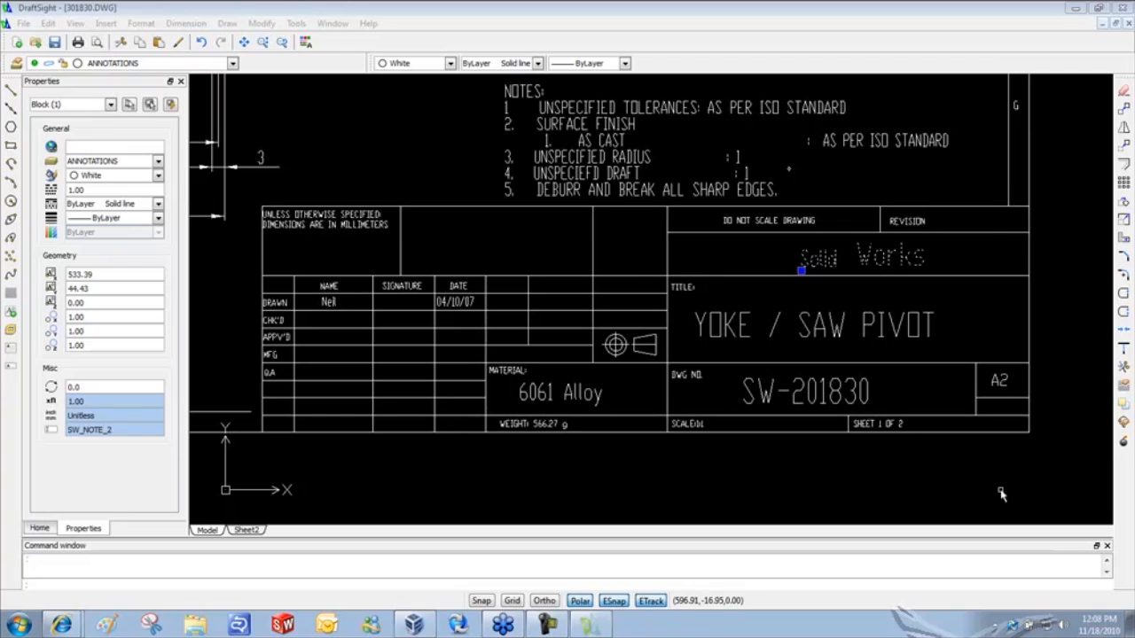
{"action": "left_click", "coordinate": [1080, 367]}
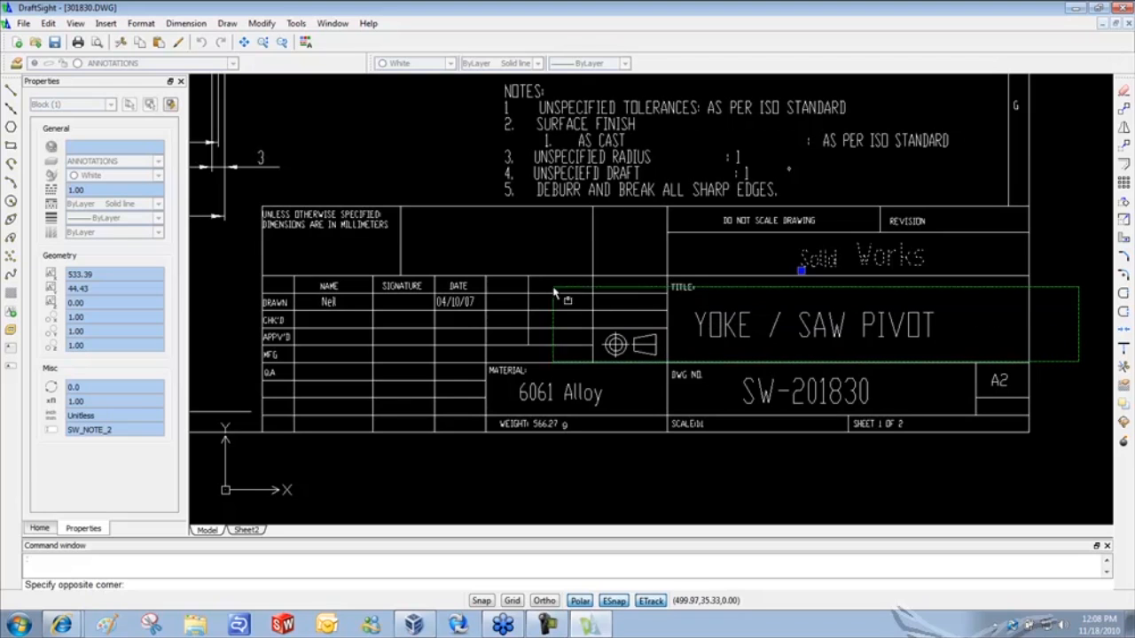
{"action": "key", "text": "Escape"}
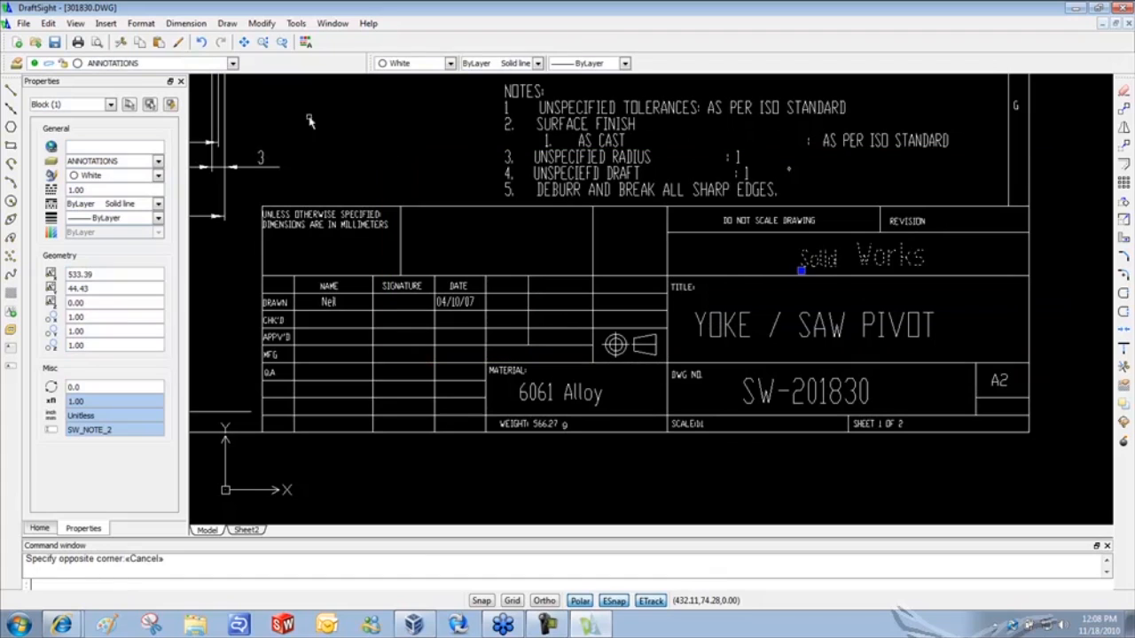
- Save the drawing as 301830.dwg in C:\EnterprisePDM\Manufacturing
{"action": "left_click", "coordinate": [23, 24]}
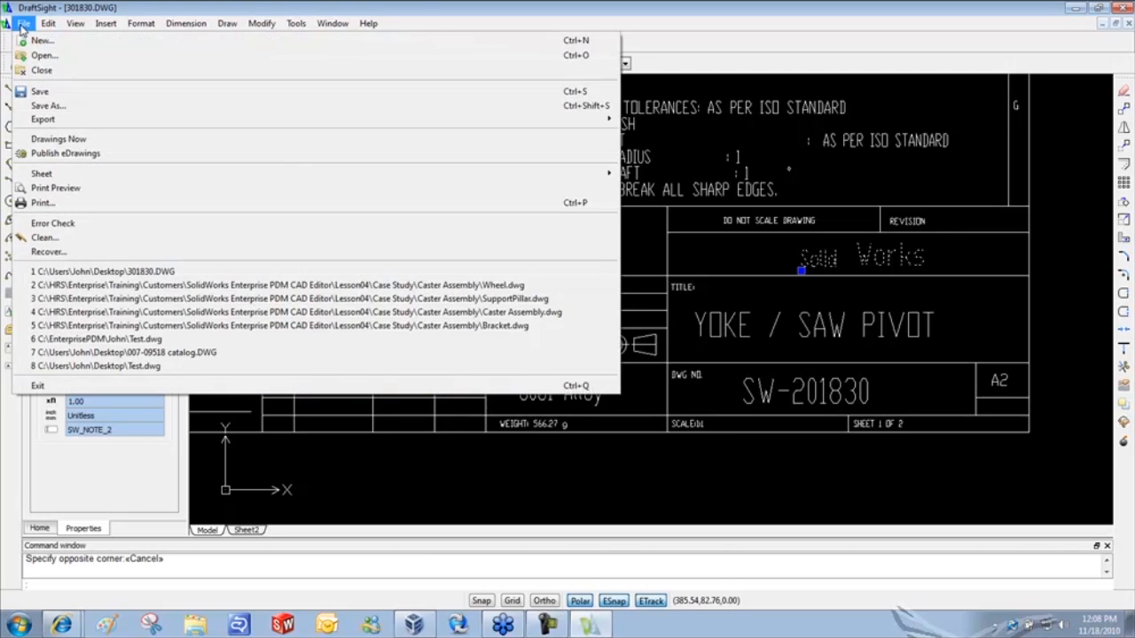
{"action": "left_click", "coordinate": [49, 105]}
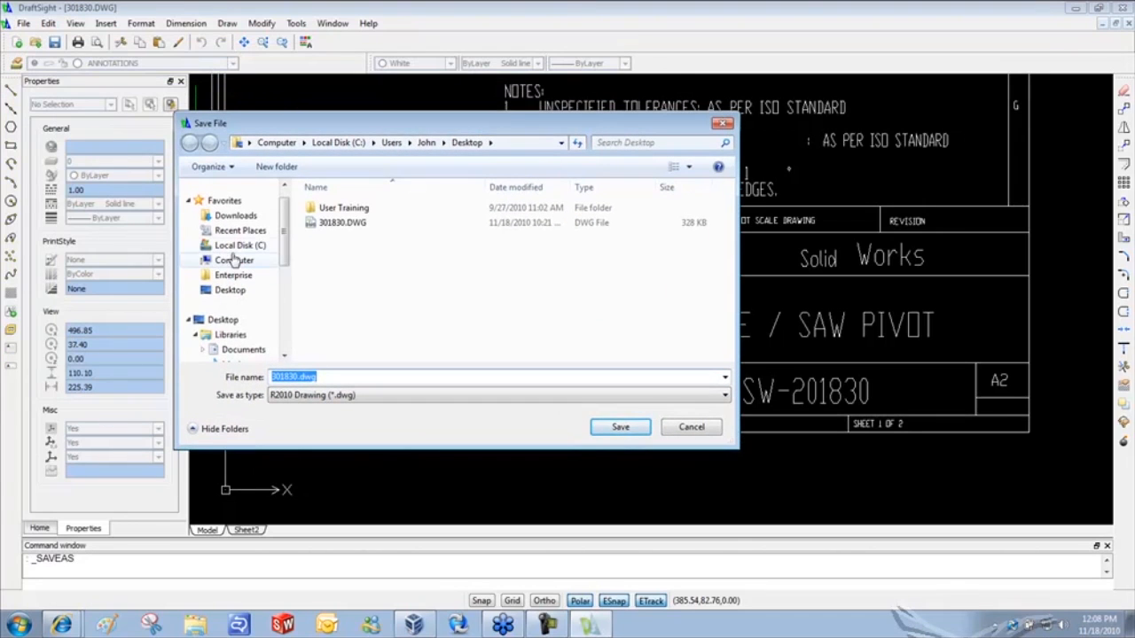
{"action": "left_click", "coordinate": [233, 245]}
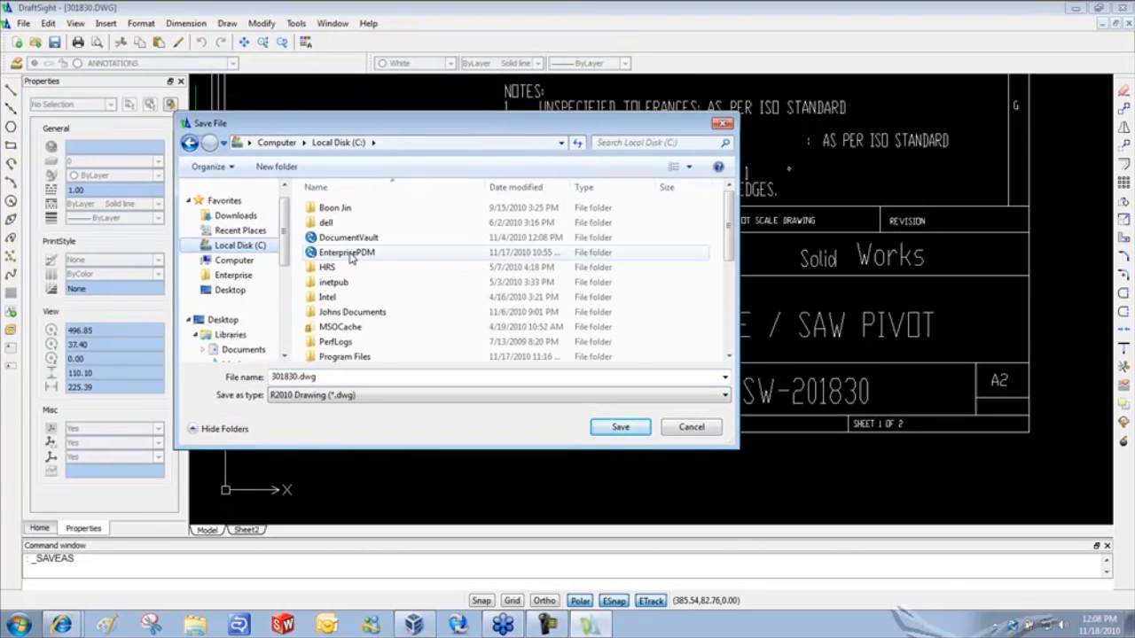
{"action": "left_click", "coordinate": [351, 255]}
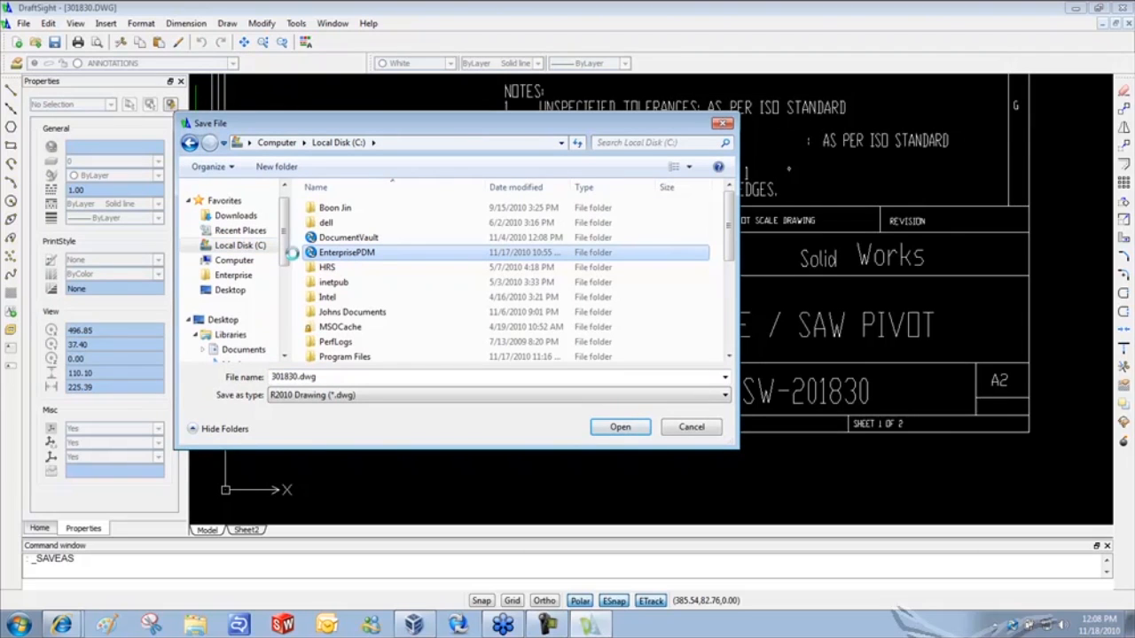
{"action": "double_click", "coordinate": [336, 255]}
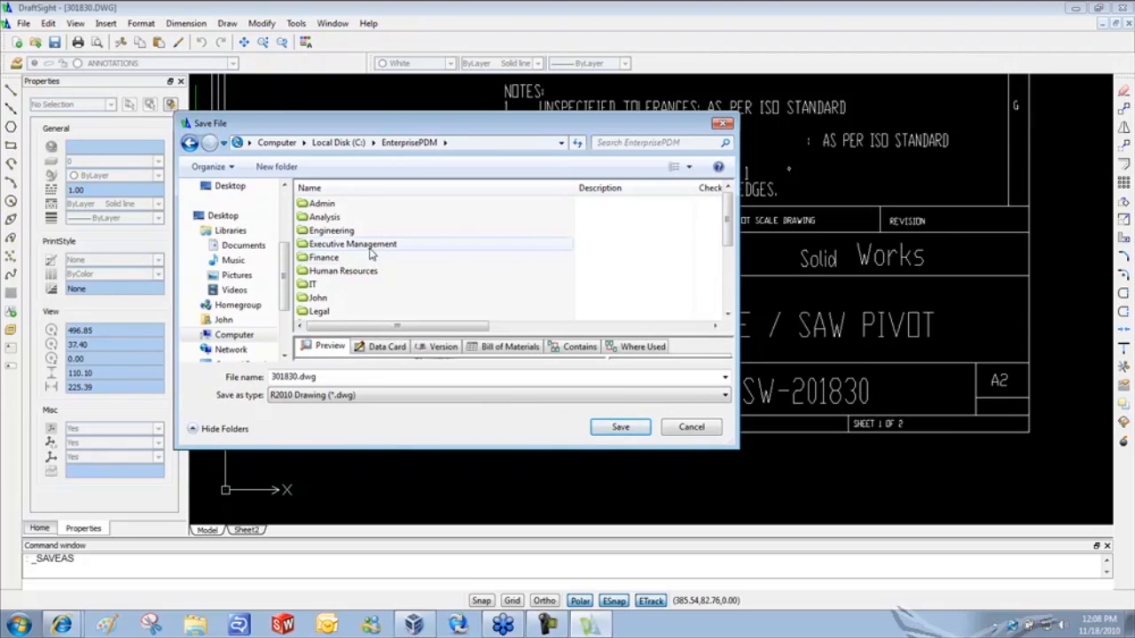
{"action": "left_click_drag", "start_coordinate": [729, 226], "coordinate": [729, 259]}
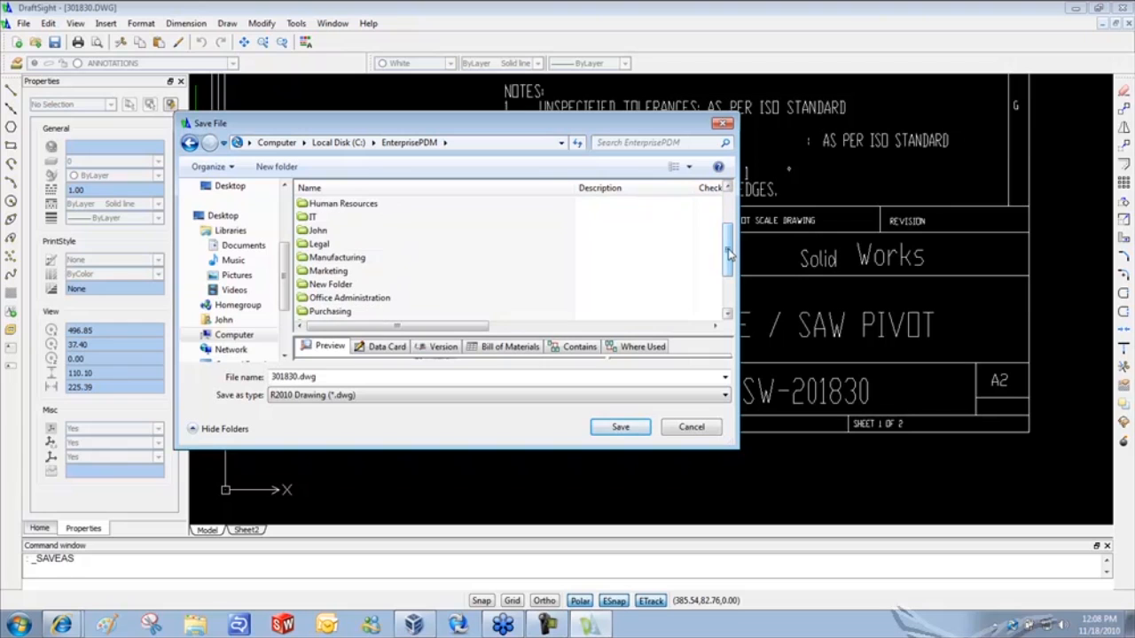
{"action": "double_click", "coordinate": [345, 259]}
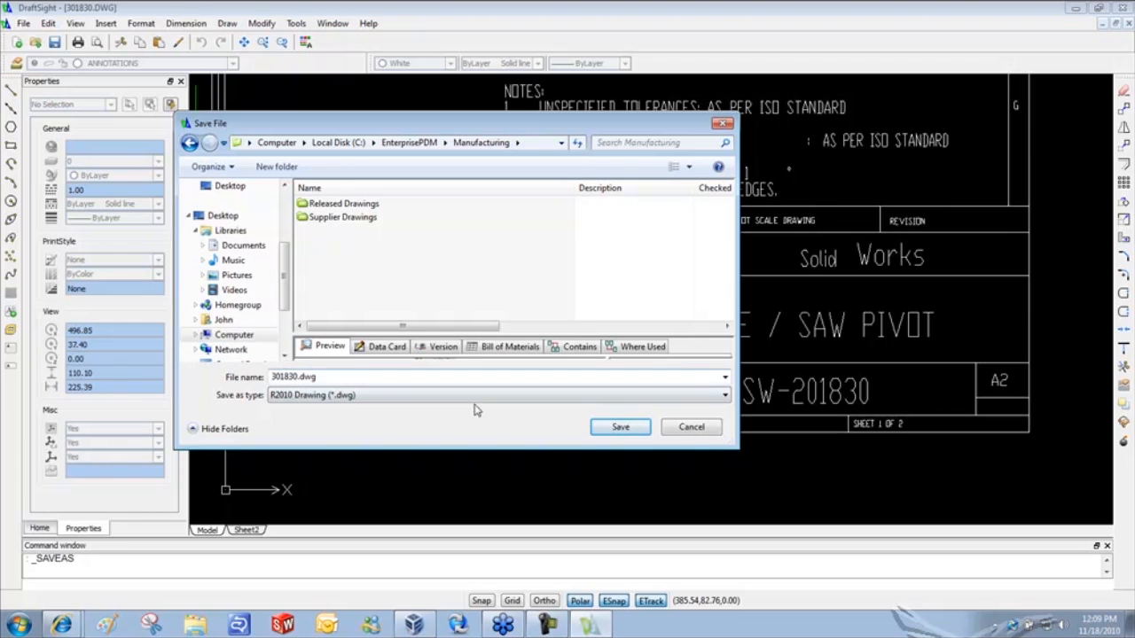
{"action": "left_click", "coordinate": [620, 428]}
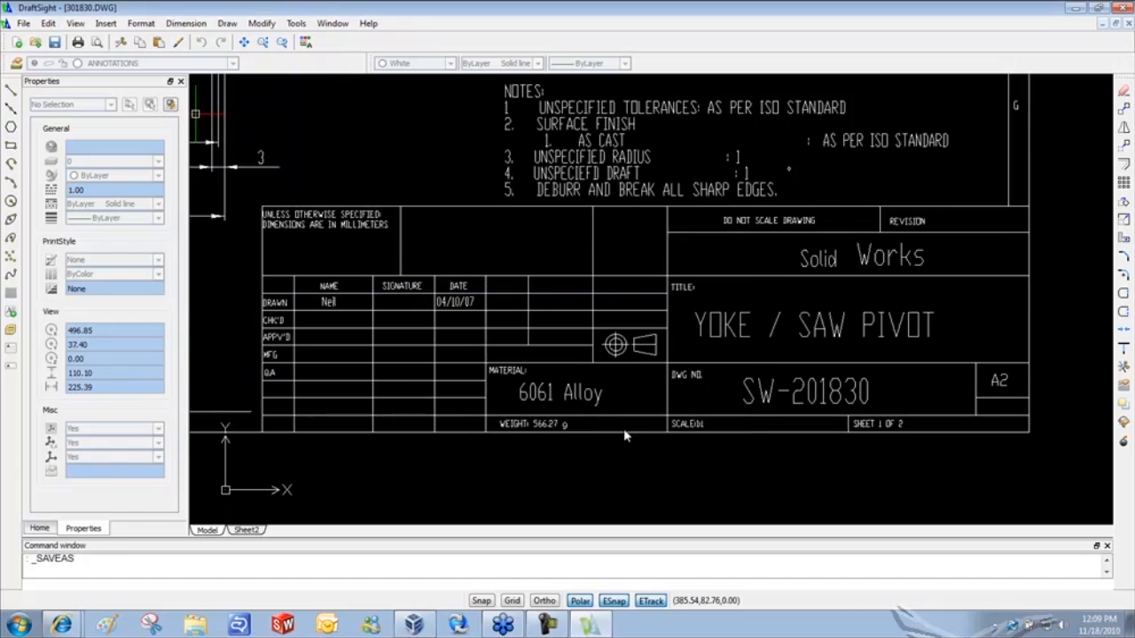
- Minimize DraftSight and browse Explorer to C:\EnterprisePDM\Manufacturing, where 301830.dwg is listed
{"action": "left_click", "coordinate": [1069, 14]}
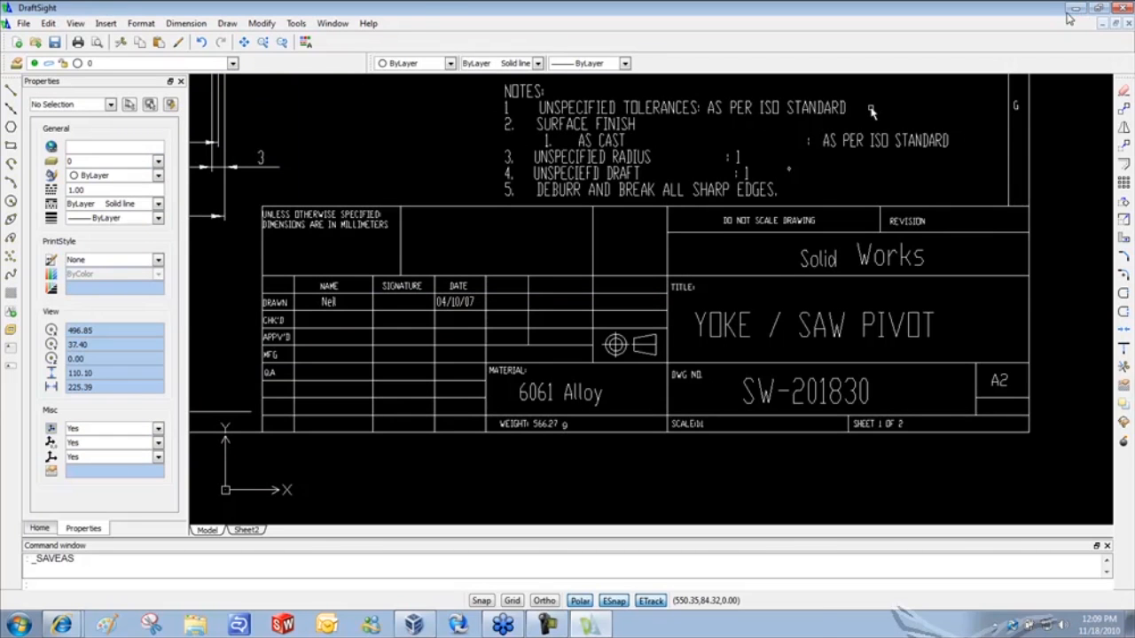
{"action": "key", "text": "super+e"}
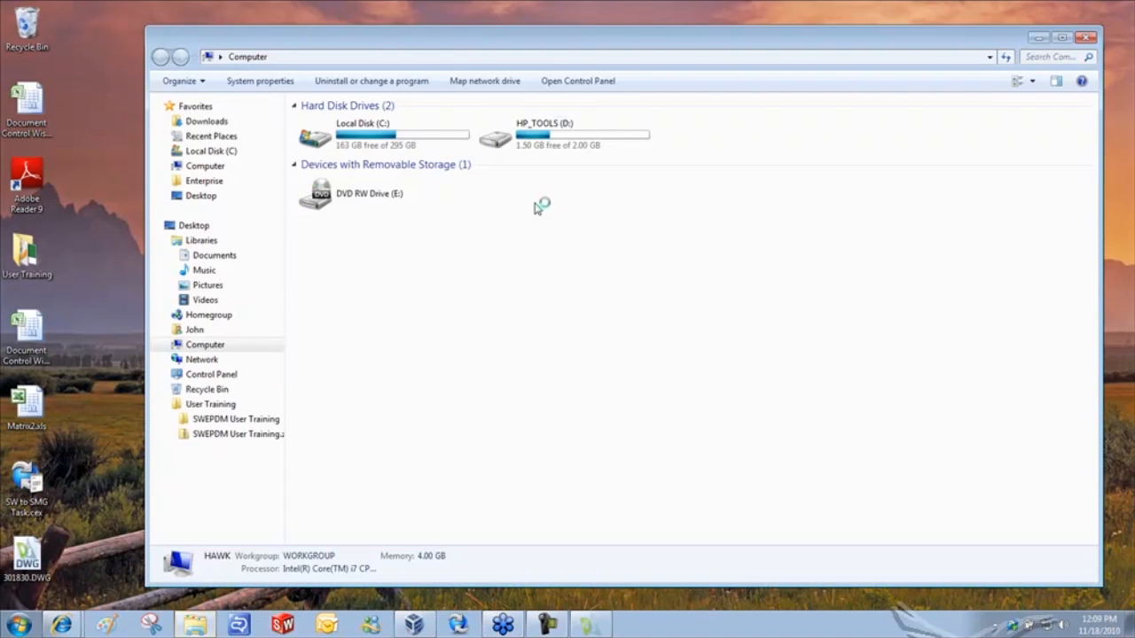
{"action": "double_click", "coordinate": [350, 135]}
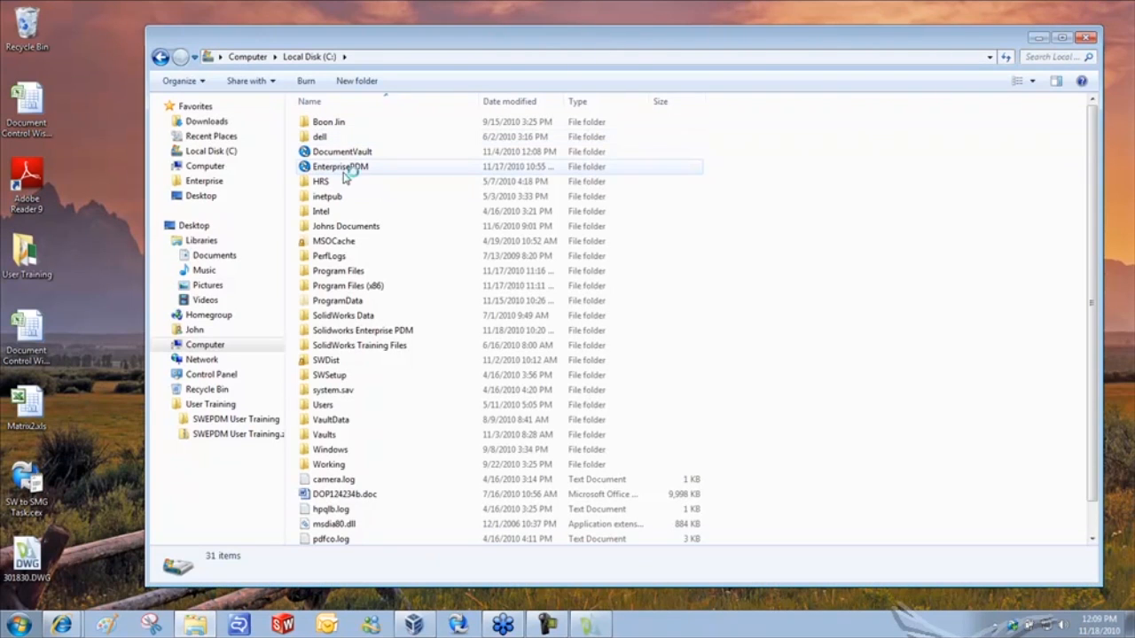
{"action": "left_click", "coordinate": [346, 173]}
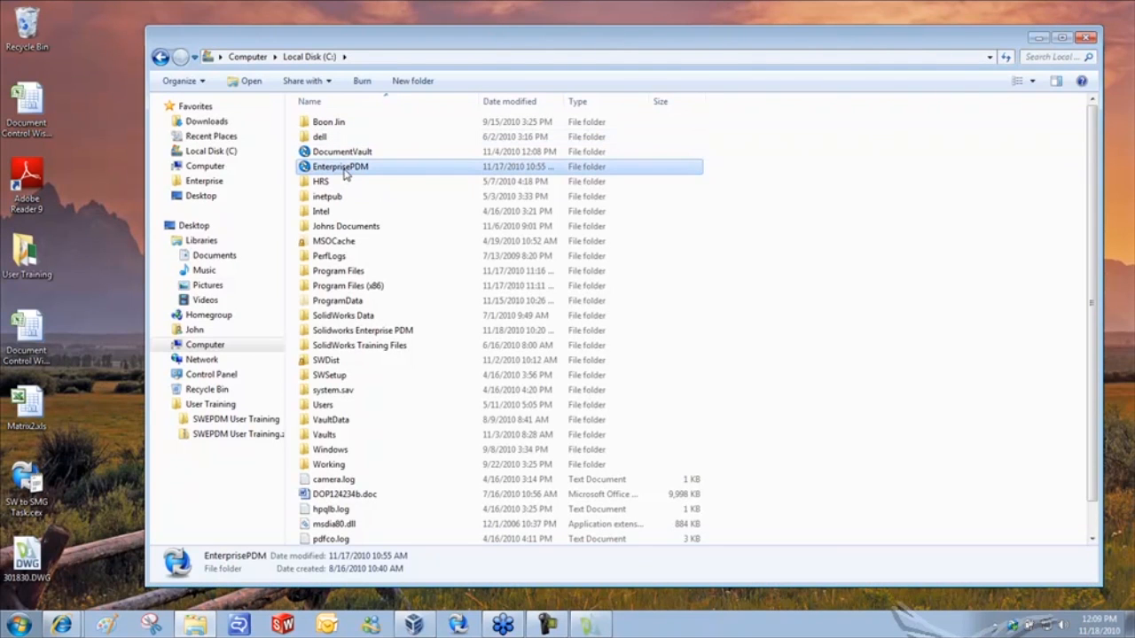
{"action": "double_click", "coordinate": [346, 169]}
{"action": "left_click", "coordinate": [346, 240]}
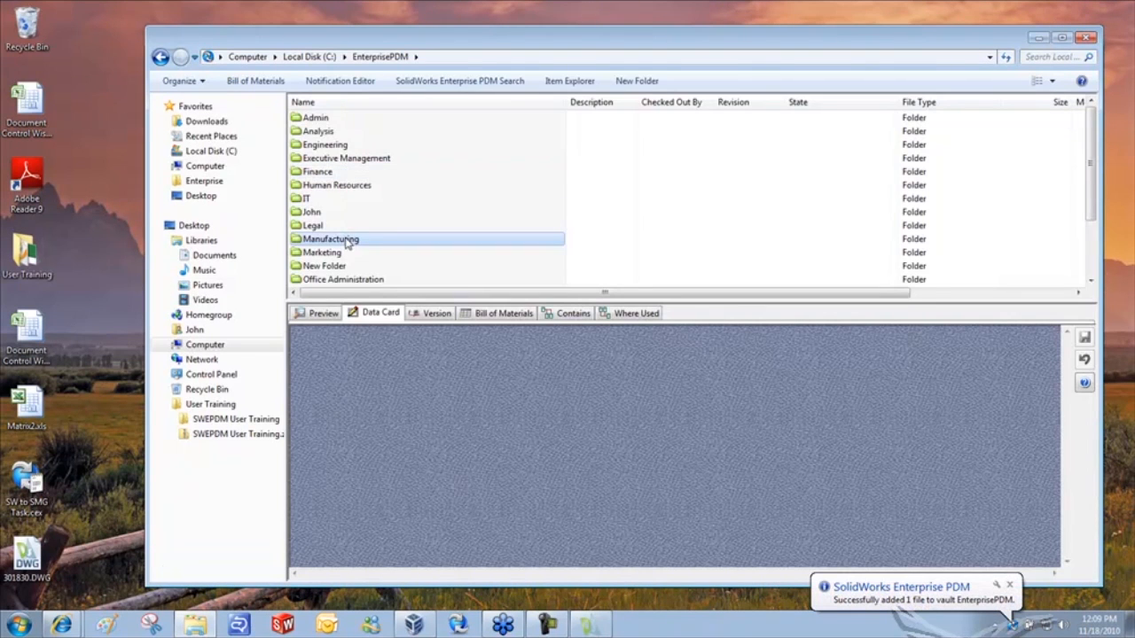
{"action": "double_click", "coordinate": [346, 240]}
{"action": "left_click_drag", "start_coordinate": [591, 47], "coordinate": [542, 32]}
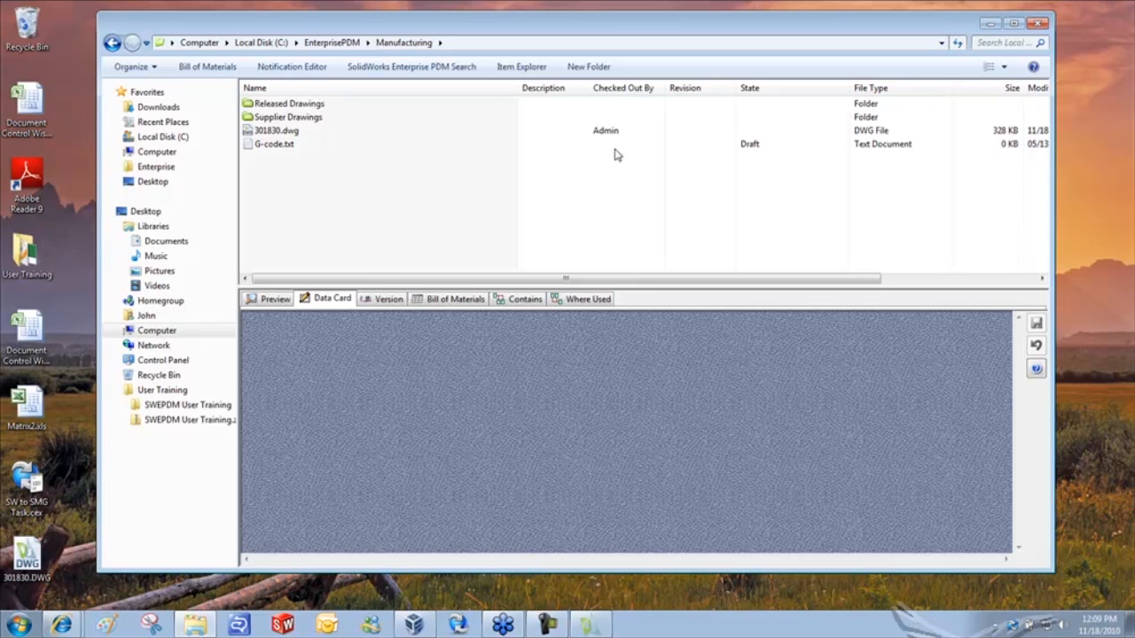
- Select 301830.dwg in the file list to display its data card
{"action": "left_click", "coordinate": [273, 133]}
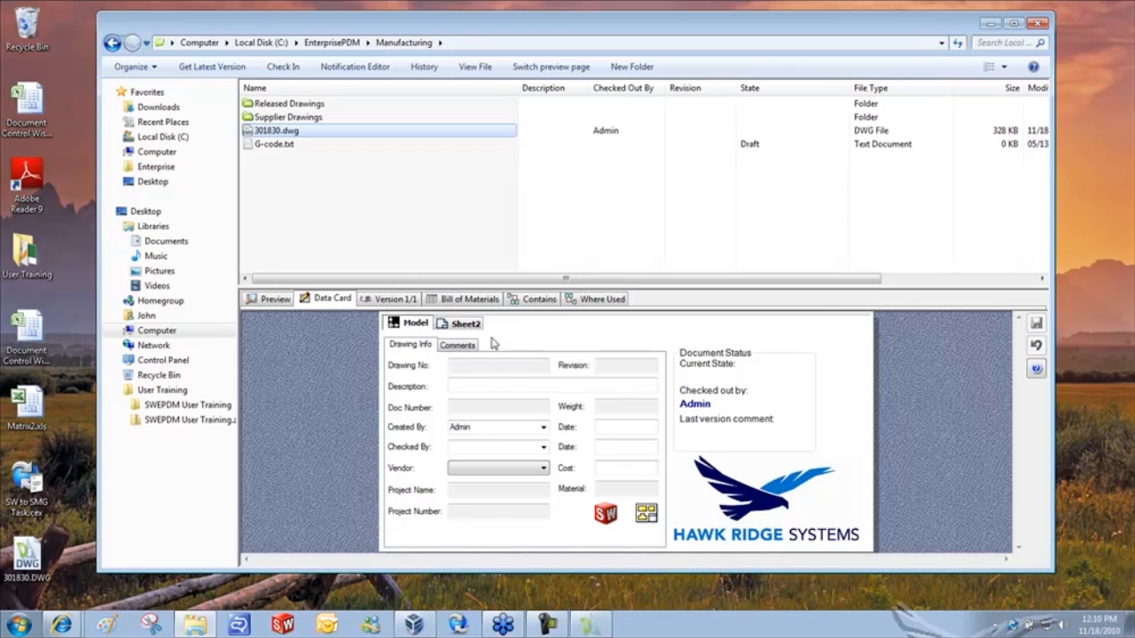
- Preview 301830.dwg's title block in the vault, then return to the open drawing in DraftSight
{"action": "left_click", "coordinate": [268, 299]}
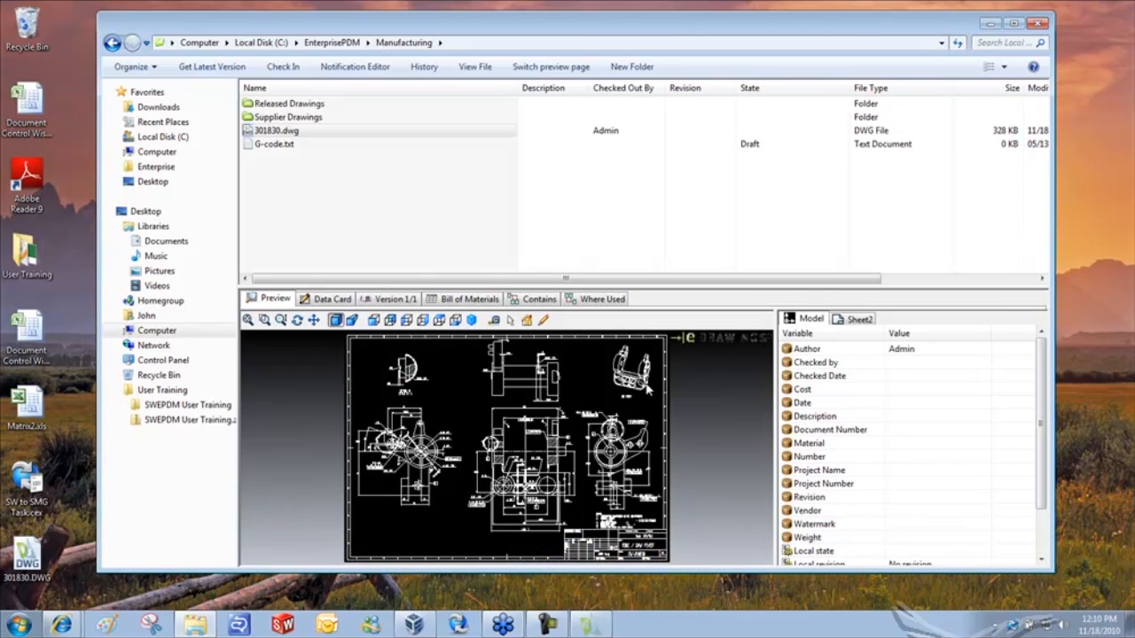
{"action": "scroll", "coordinate": [622, 455], "scroll_direction": "up", "scroll_amount": 2}
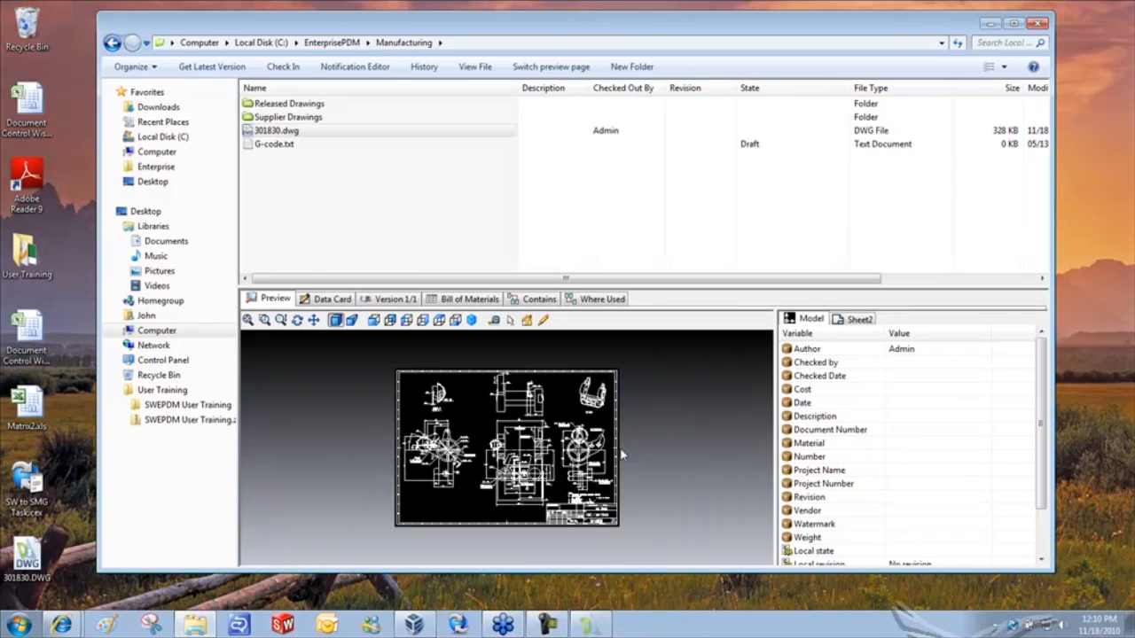
{"action": "scroll", "coordinate": [623, 455], "scroll_direction": "down", "scroll_amount": 3}
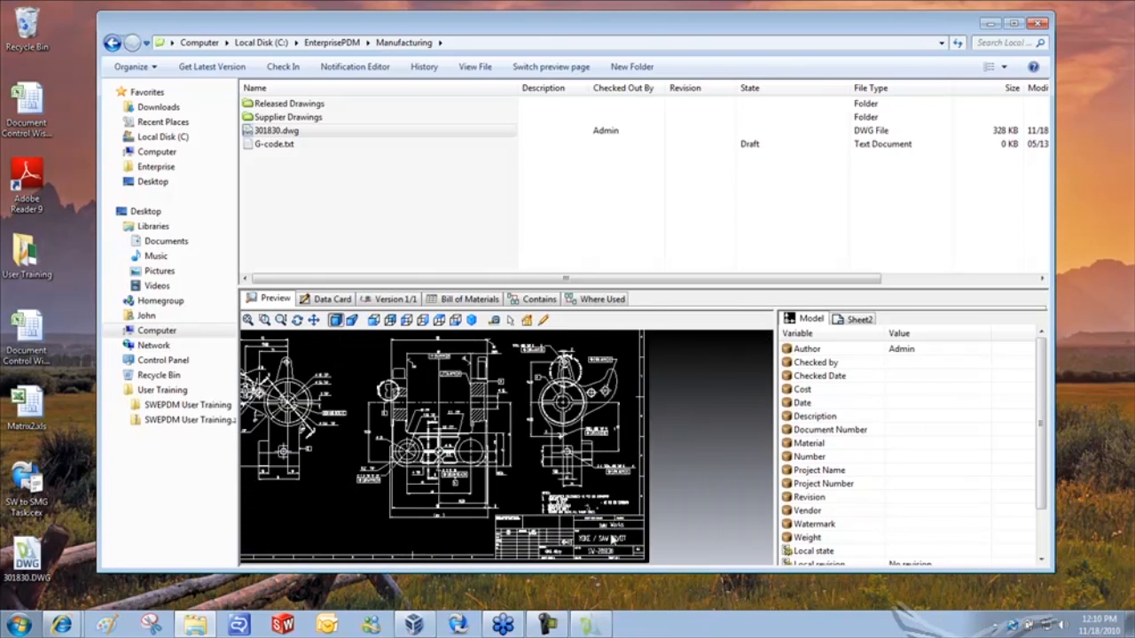
{"action": "scroll", "coordinate": [611, 539], "scroll_direction": "down", "scroll_amount": 3}
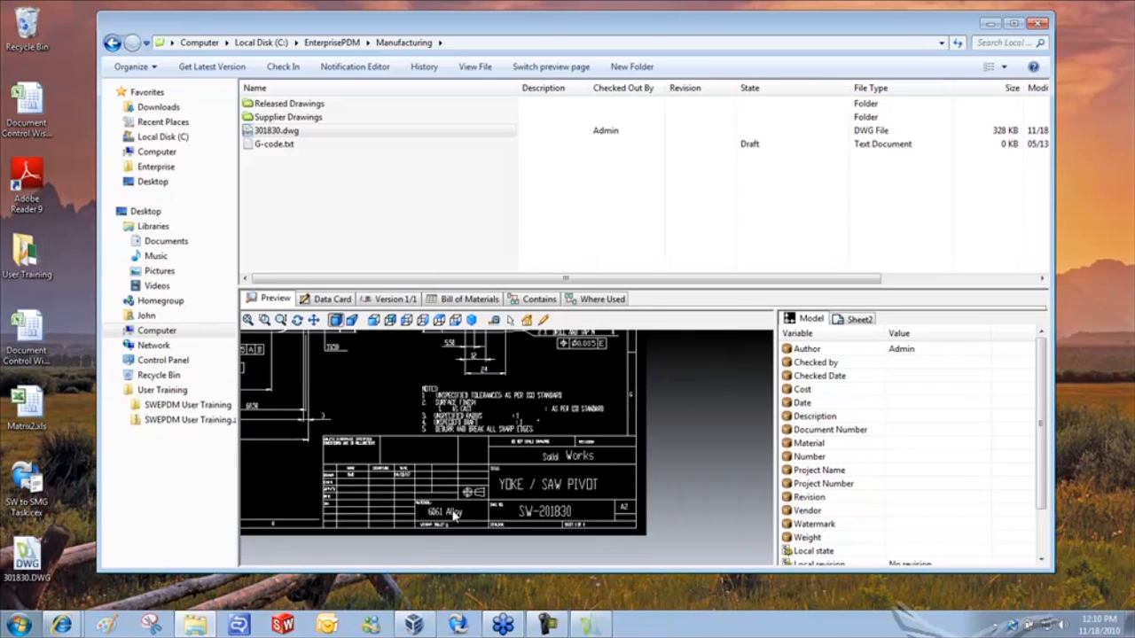
{"action": "scroll", "coordinate": [454, 515], "scroll_direction": "down", "scroll_amount": 1}
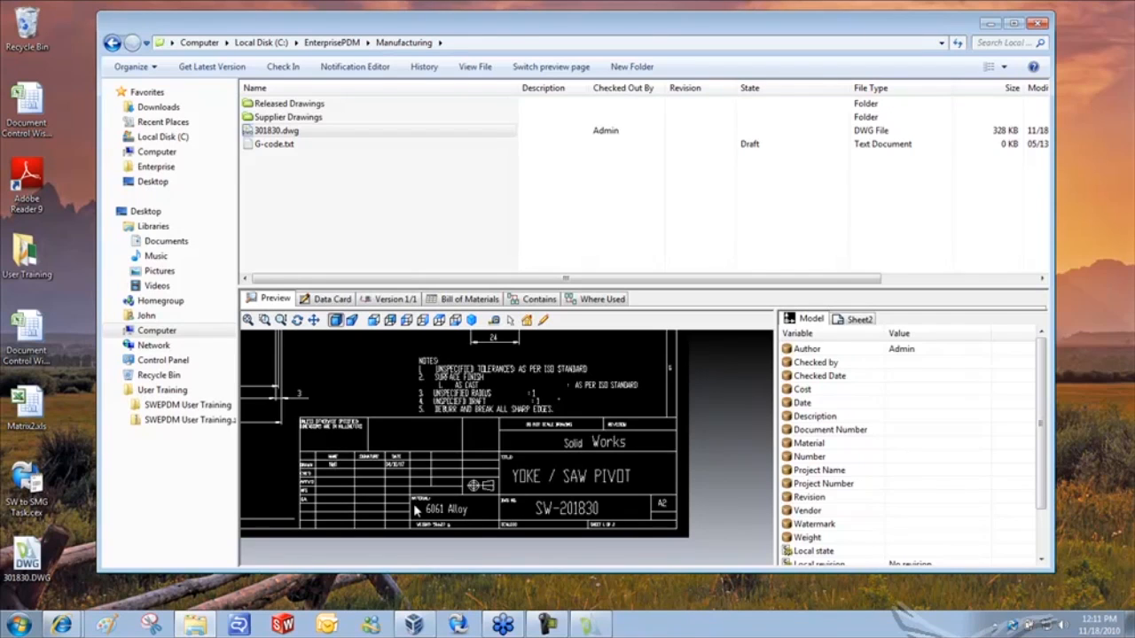
{"action": "left_click", "coordinate": [588, 628]}
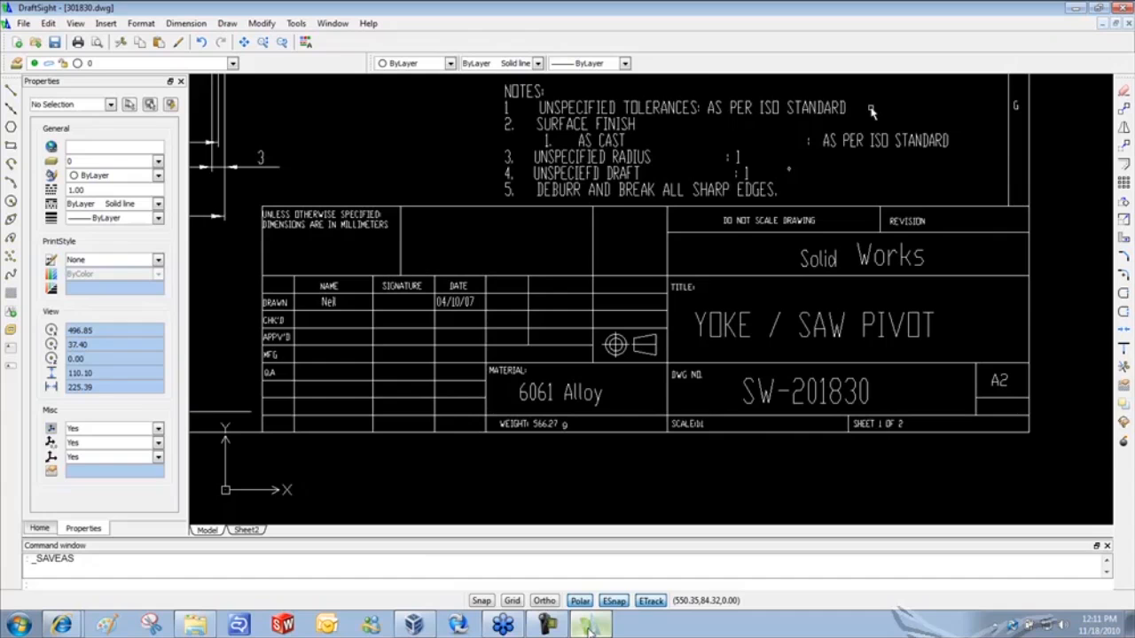
- Select the YOKE / SAW PIVOT title text and delete it
{"action": "left_click", "coordinate": [723, 330]}
{"action": "key", "text": "Delete"}
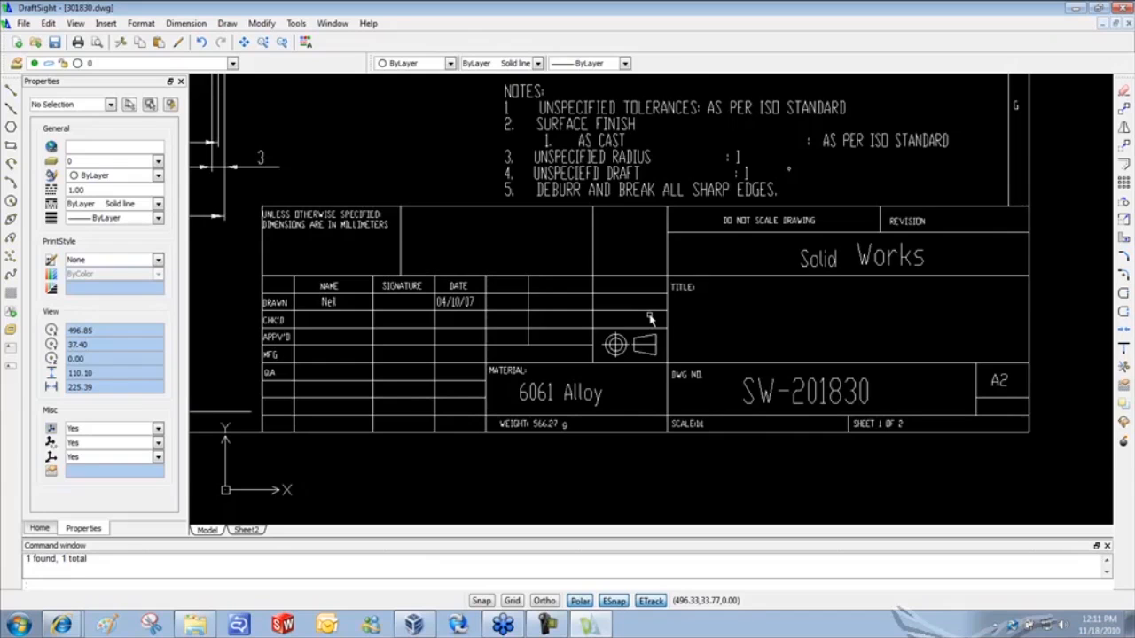
- Define a 'Drawing Title' attribute defaulting to 'Yoke / Saw Pivot', placed in the TITLE field
{"action": "left_click", "coordinate": [228, 24]}
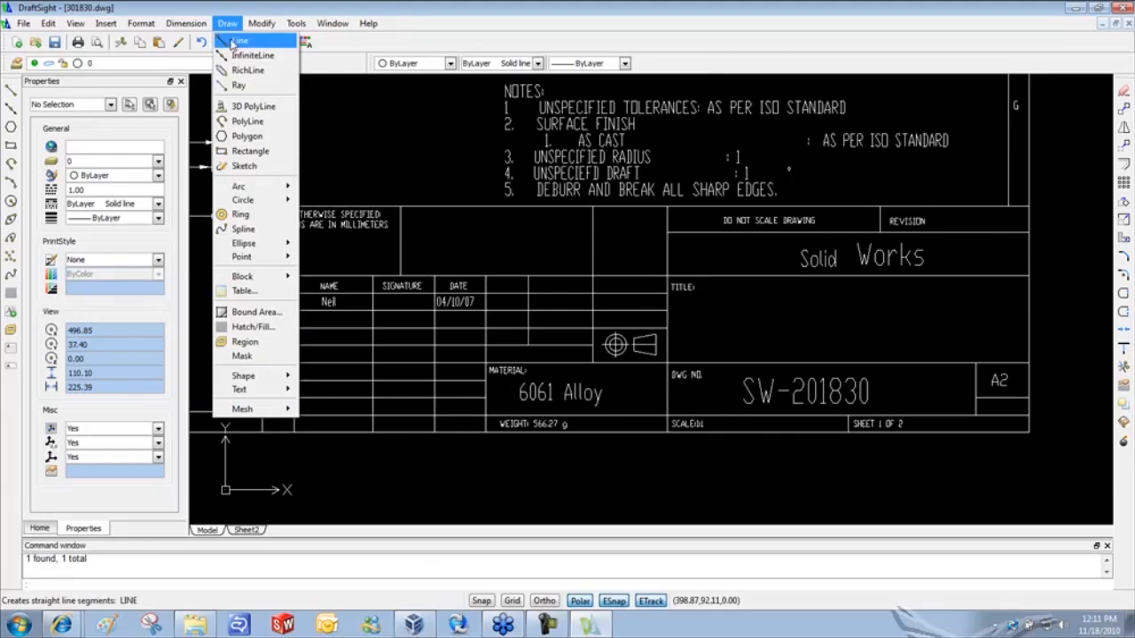
{"action": "mouse_move", "coordinate": [260, 279]}
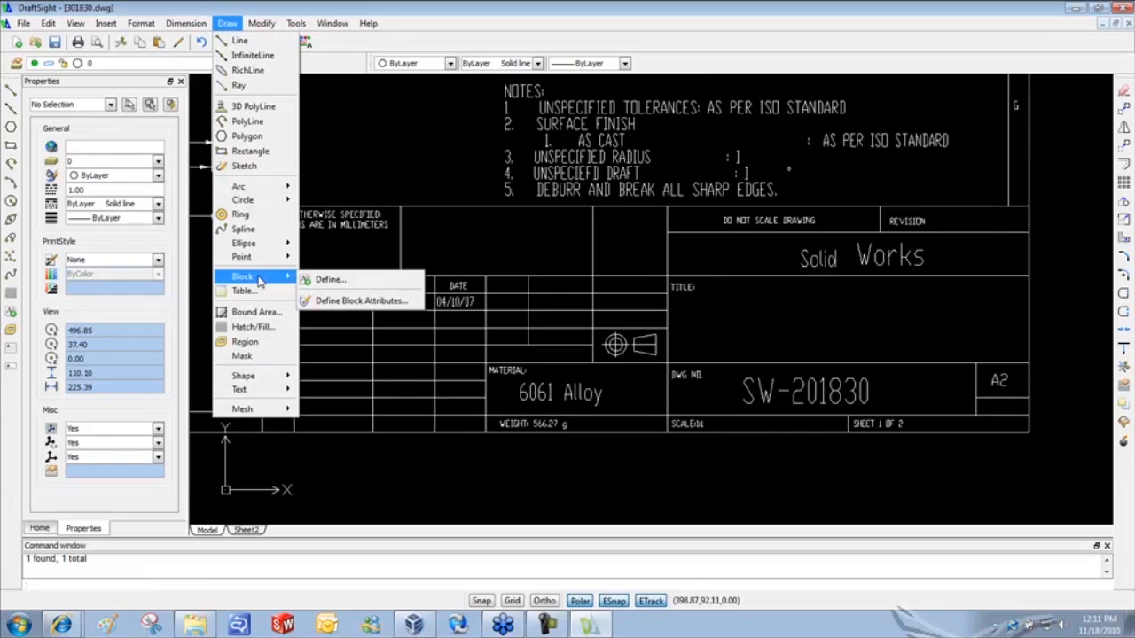
{"action": "left_click", "coordinate": [360, 301]}
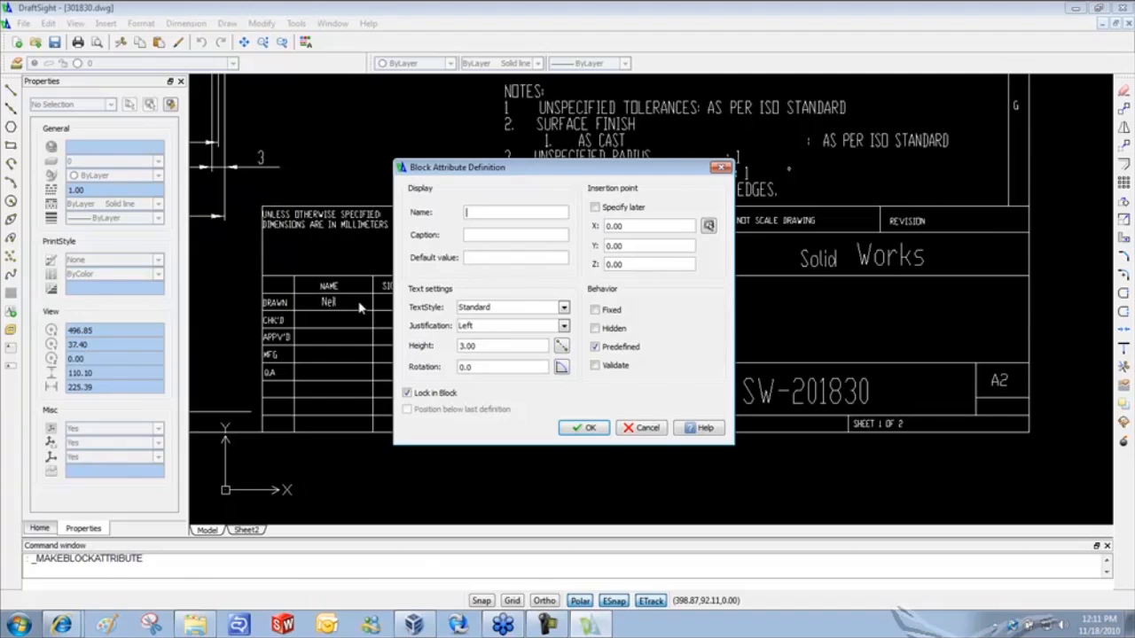
{"action": "type", "text": "Drawing Title"}
{"action": "left_click", "coordinate": [487, 258]}
{"action": "type", "text": "Yoke / Saw Pivot"}
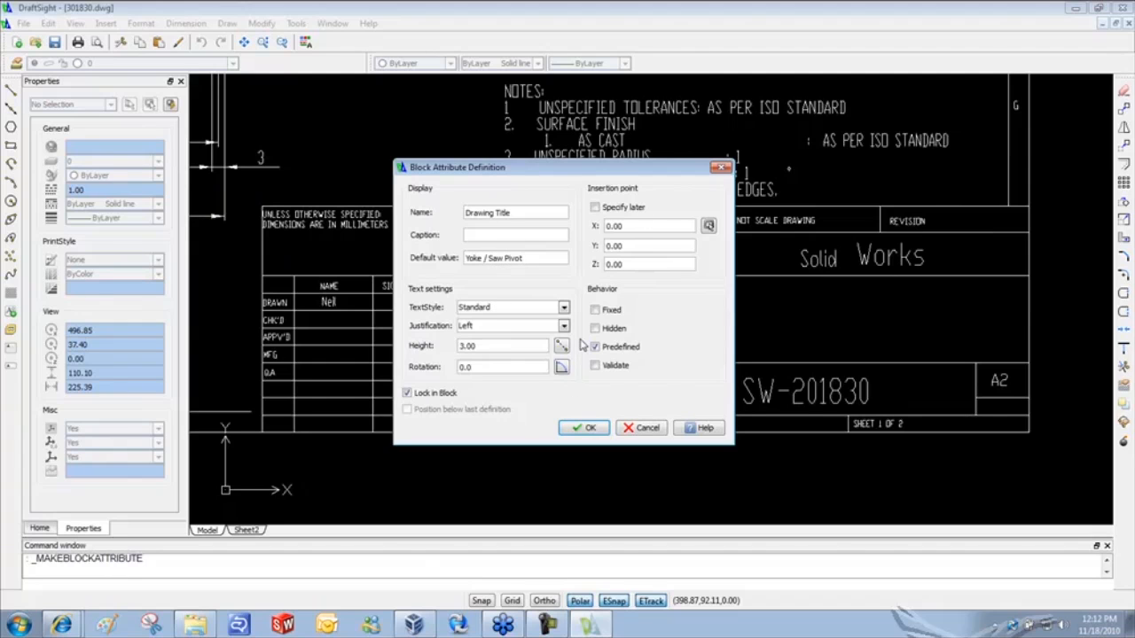
{"action": "left_click", "coordinate": [710, 226]}
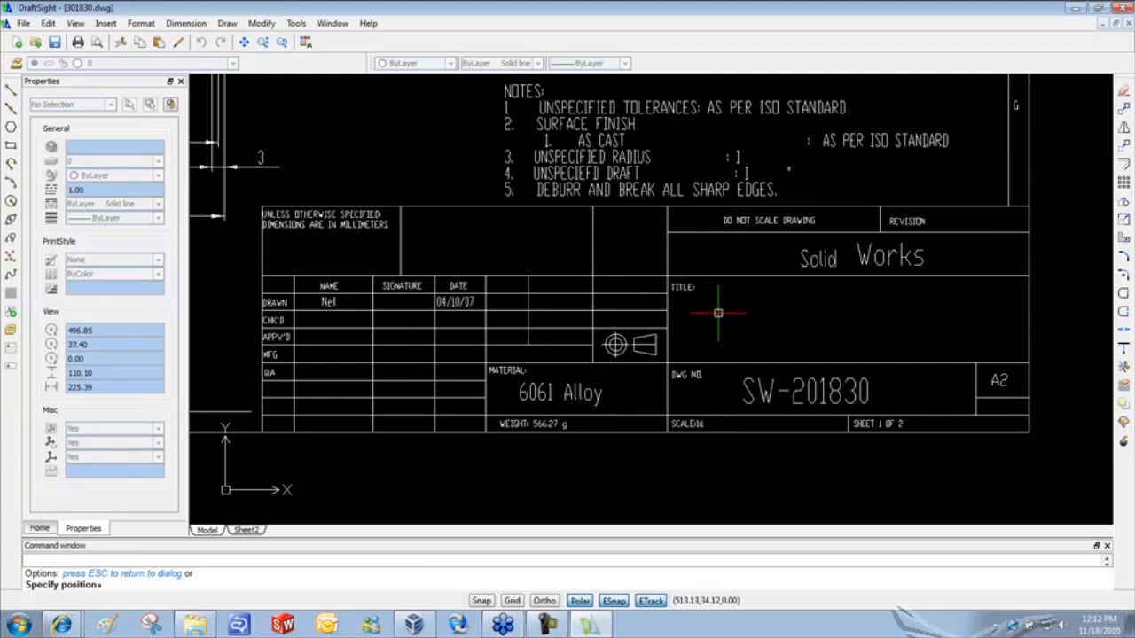
{"action": "left_click", "coordinate": [711, 312]}
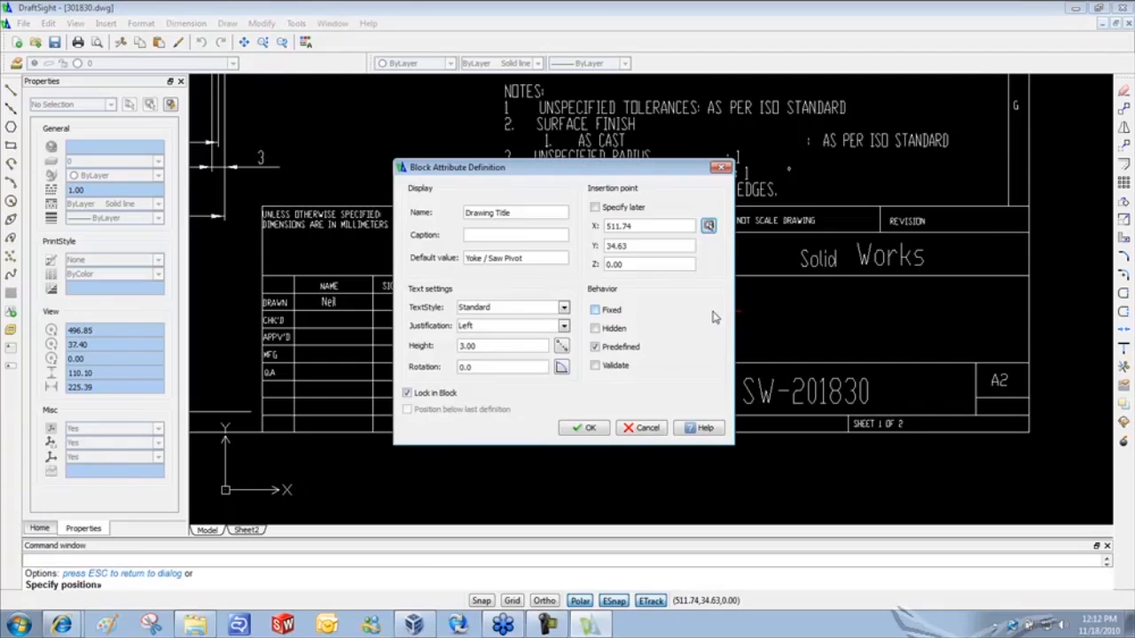
{"action": "left_click", "coordinate": [586, 427]}
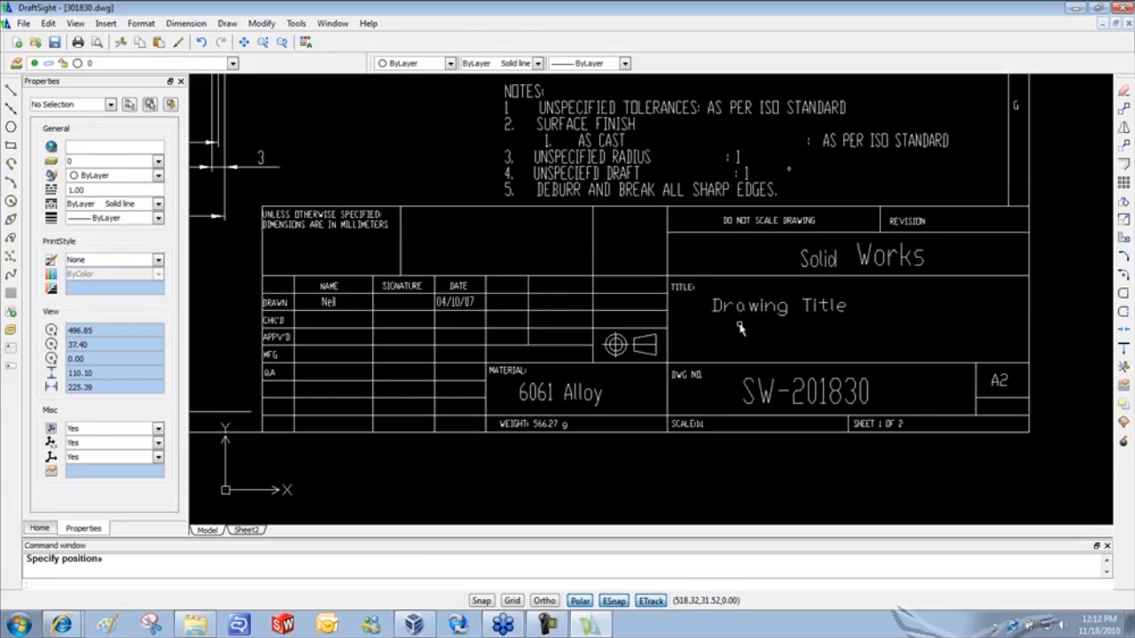
{"action": "left_click", "coordinate": [756, 307]}
{"action": "left_click", "coordinate": [755, 336]}
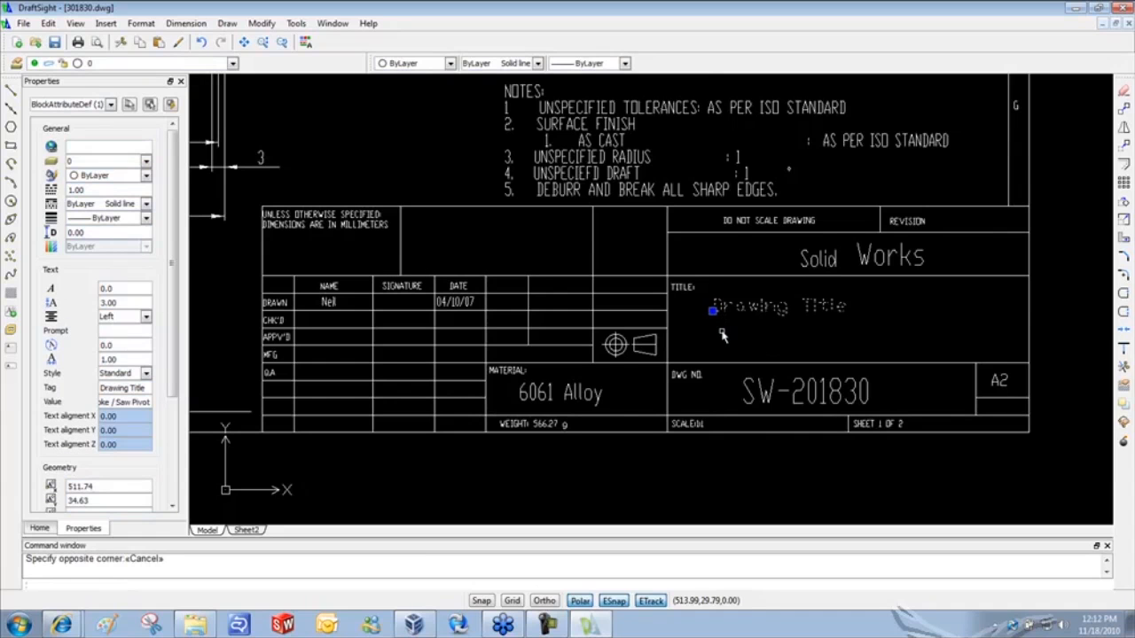
{"action": "key", "text": "Escape"}
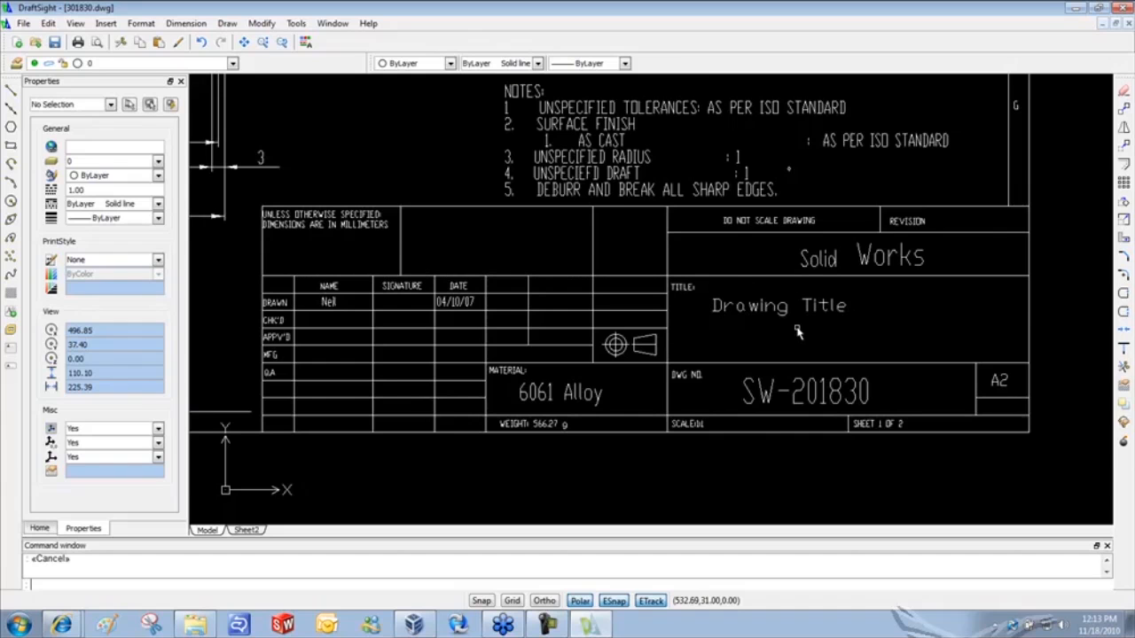
- Delete the SW-201830 text and add a 'Number' attribute defaulting to 'SW_201830' in DWG NO
{"action": "left_click", "coordinate": [761, 396]}
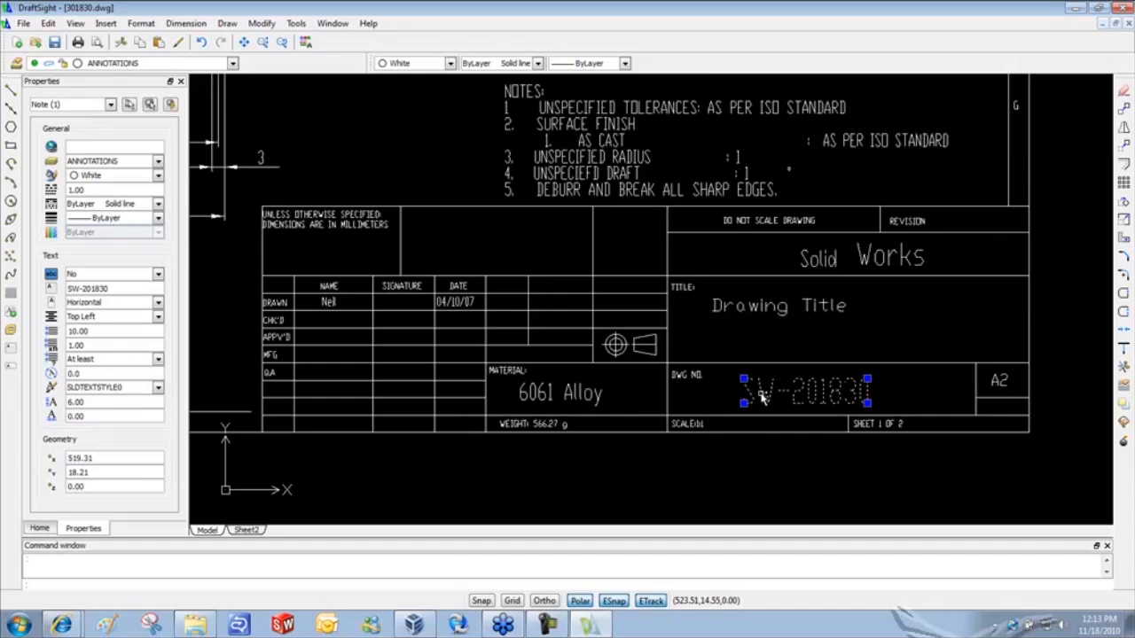
{"action": "key", "text": "Delete"}
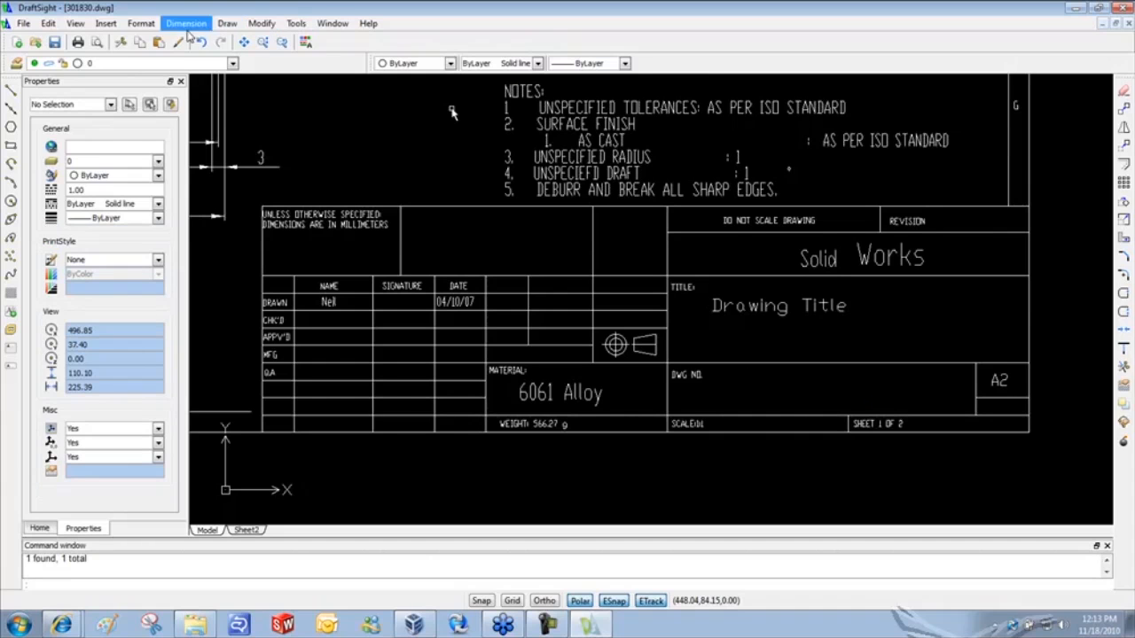
{"action": "left_click", "coordinate": [227, 23]}
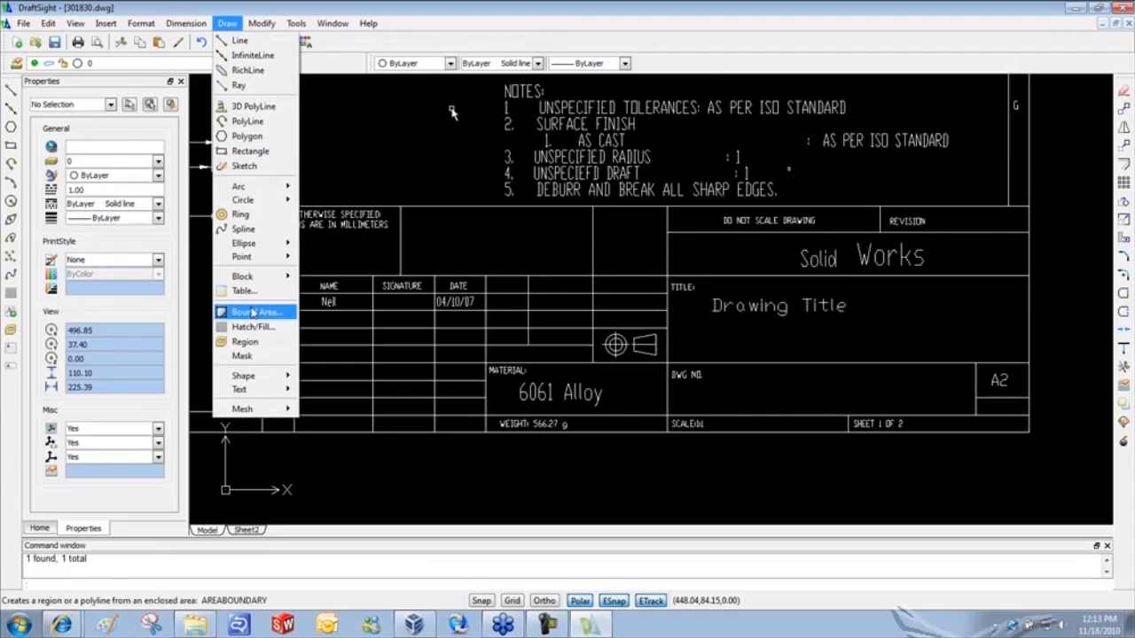
{"action": "mouse_move", "coordinate": [256, 277]}
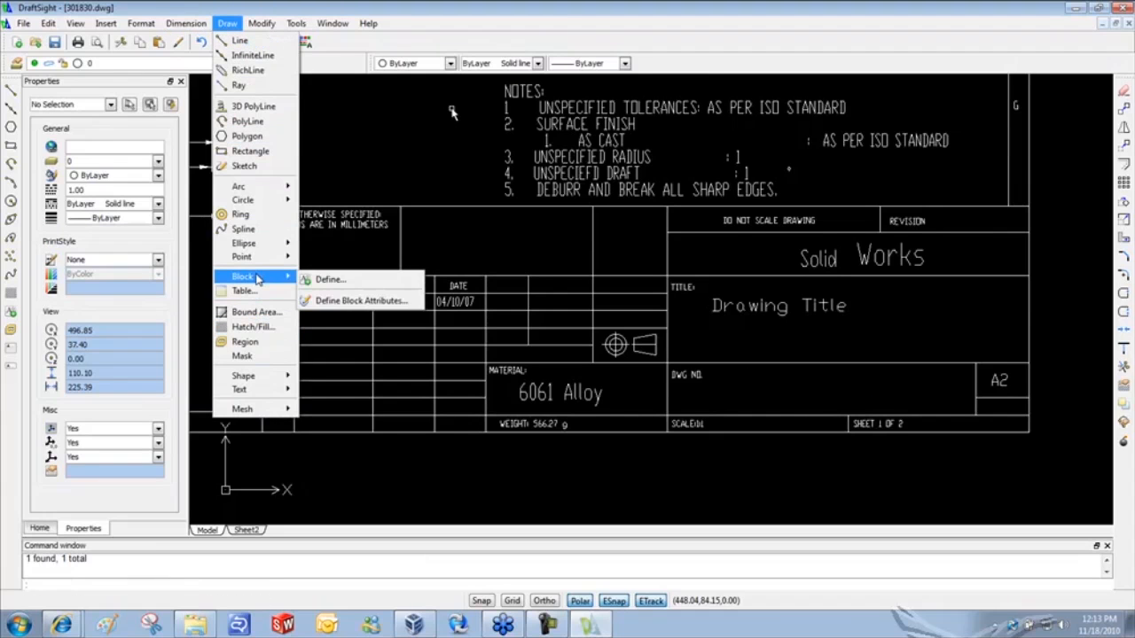
{"action": "left_click", "coordinate": [350, 302]}
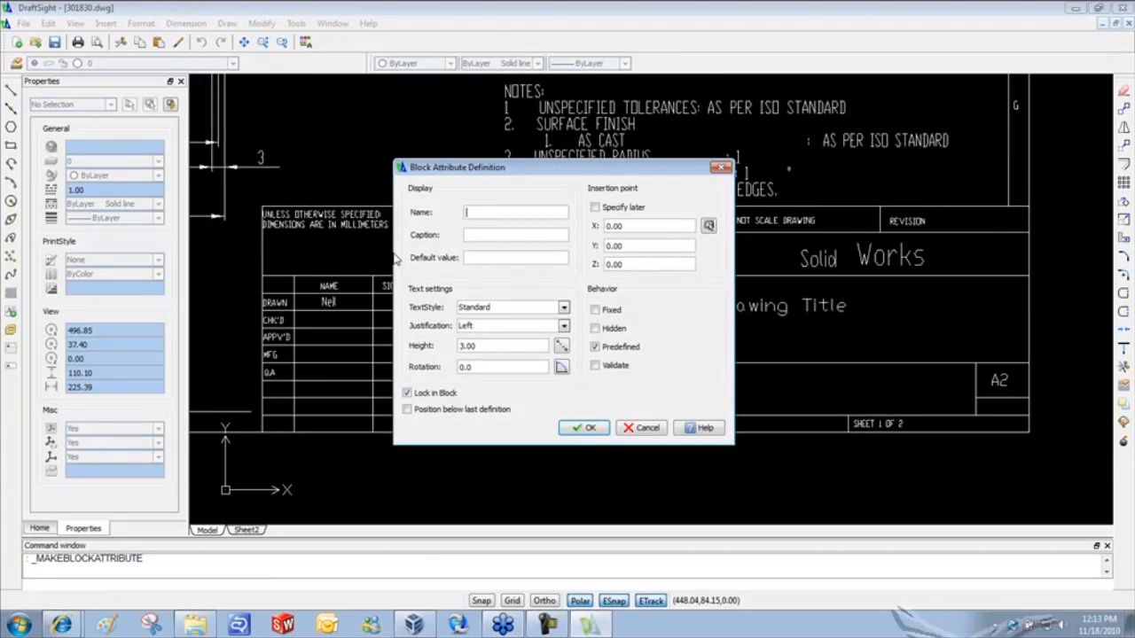
{"action": "type", "text": "Number"}
{"action": "left_click", "coordinate": [464, 258]}
{"action": "type", "text": "SW"}
{"action": "type", "text": "_"}
{"action": "type", "text": "2018"}
{"action": "type", "text": "30"}
{"action": "left_click", "coordinate": [709, 226]}
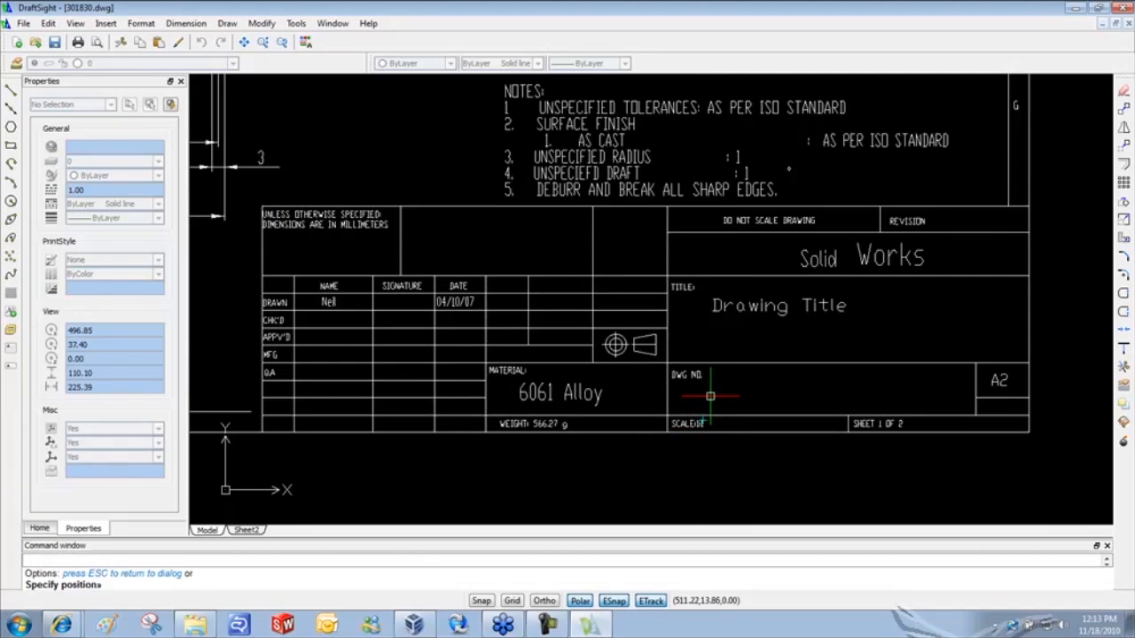
{"action": "left_click", "coordinate": [716, 391]}
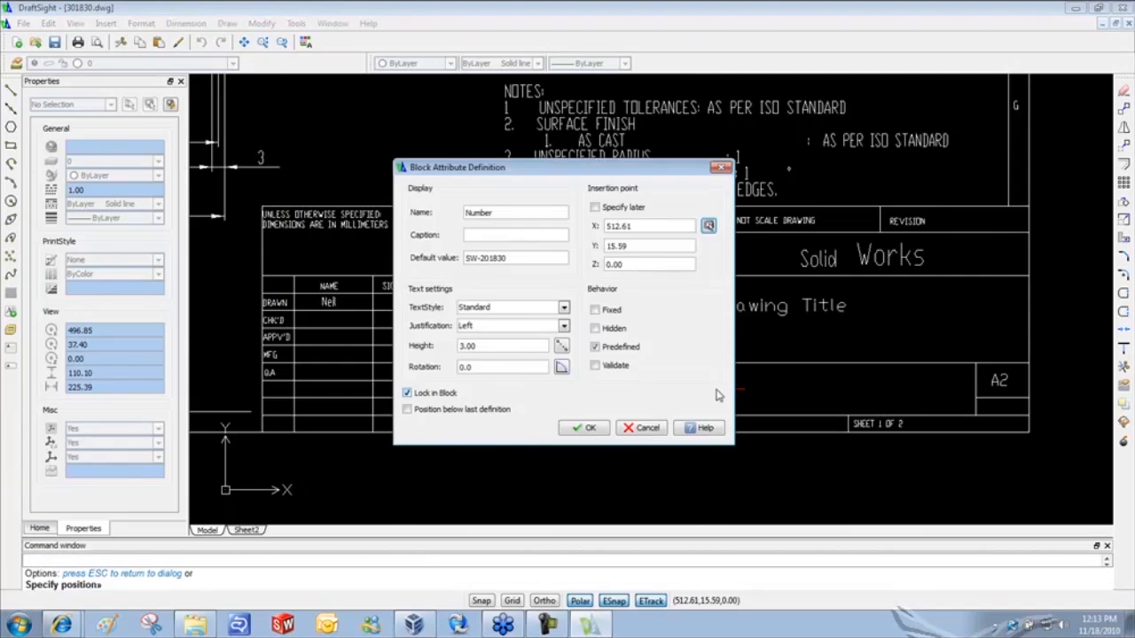
{"action": "left_click", "coordinate": [590, 429]}
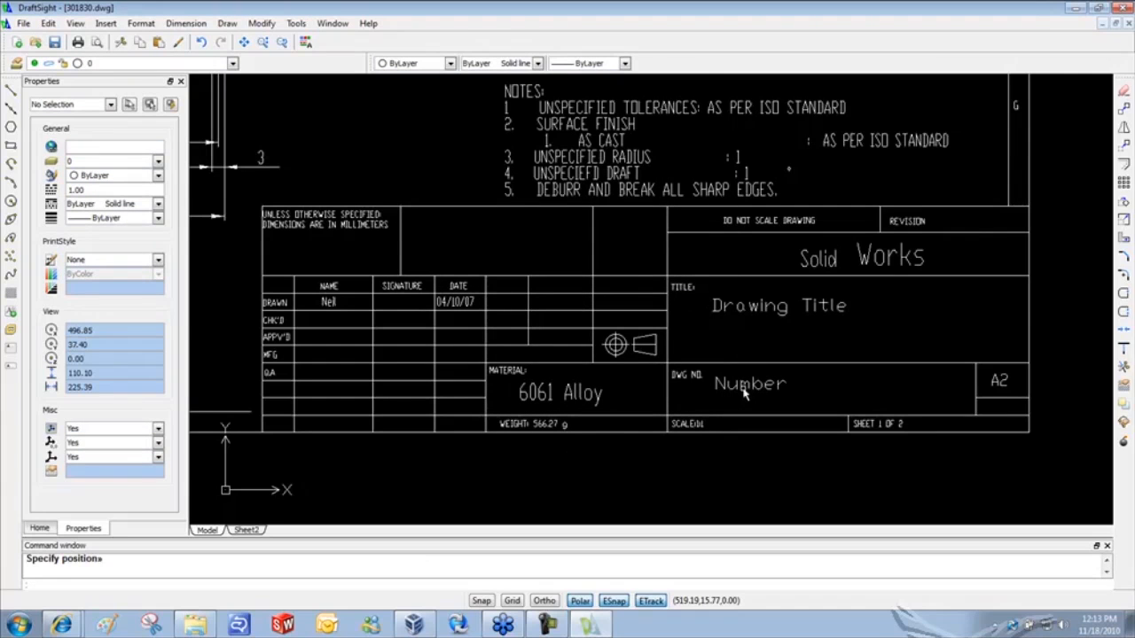
- Delete the 6061 Alloy text and add a 'Material' attribute defaulting to '6061 Alloy' there
{"action": "left_click", "coordinate": [545, 402]}
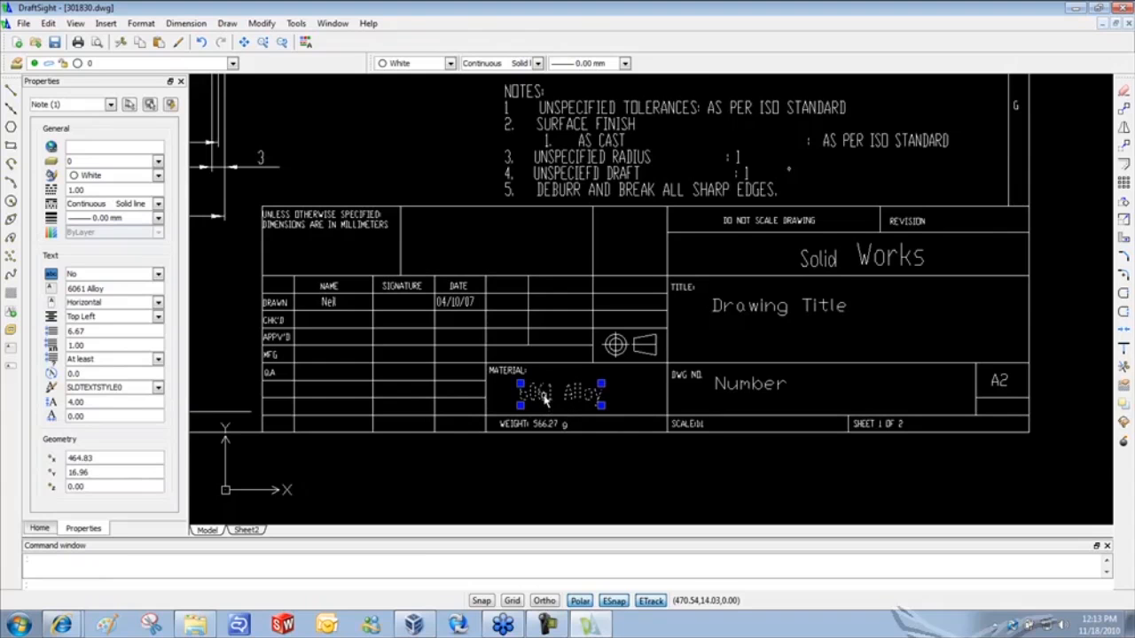
{"action": "key", "text": "Delete"}
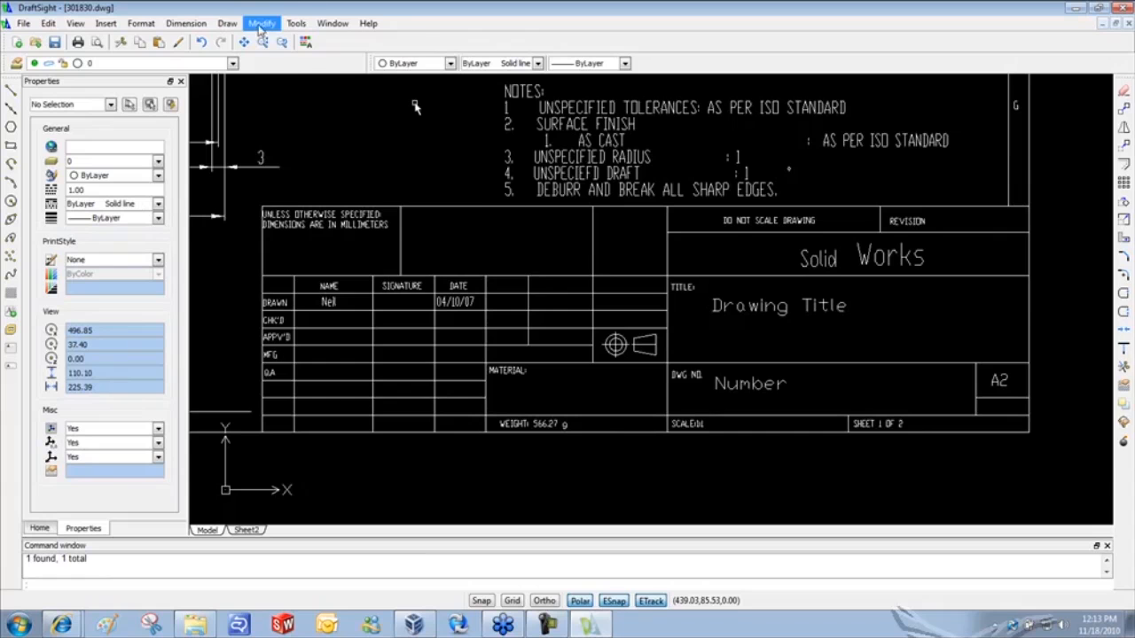
{"action": "left_click", "coordinate": [227, 23]}
{"action": "mouse_move", "coordinate": [274, 278]}
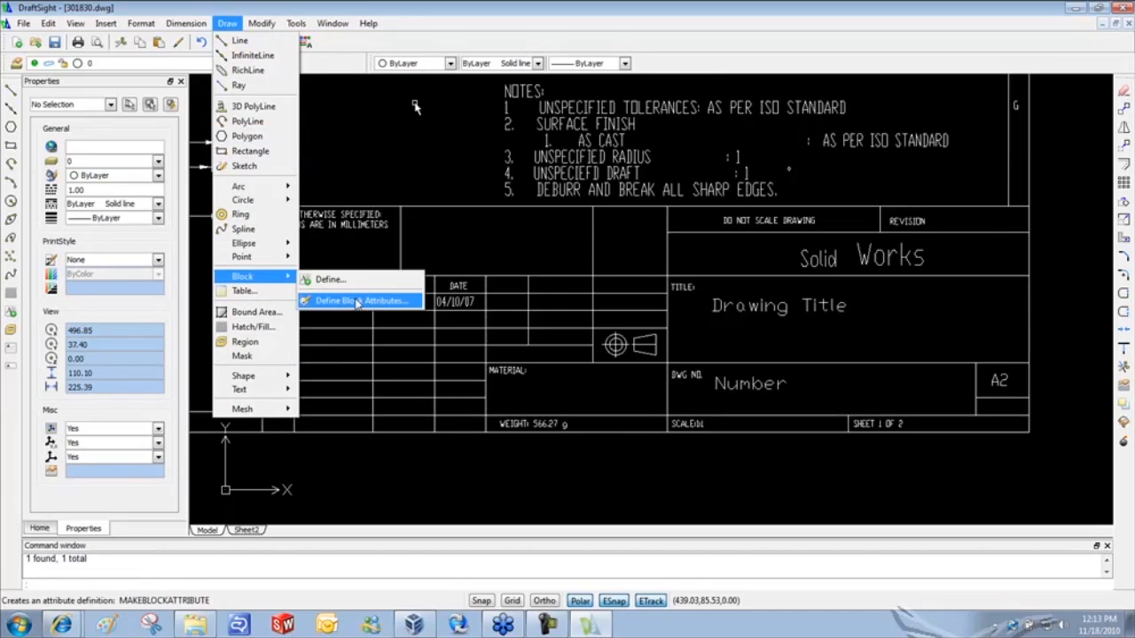
{"action": "left_click", "coordinate": [348, 304]}
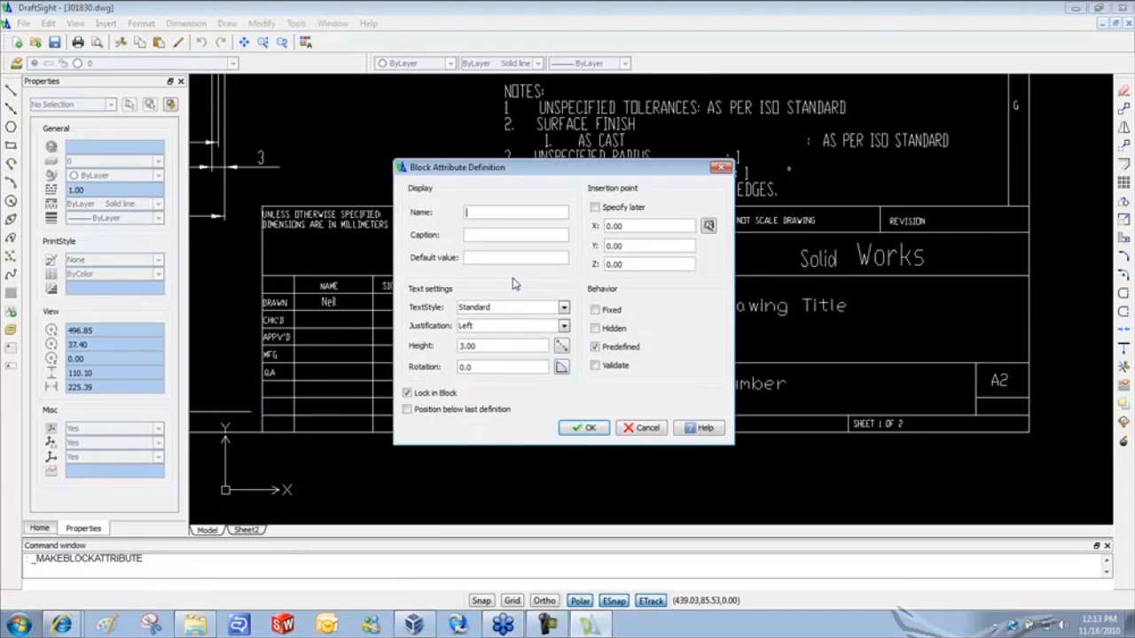
{"action": "type", "text": "Material"}
{"action": "left_click", "coordinate": [506, 257]}
{"action": "type", "text": "6061 Alloy"}
{"action": "left_click", "coordinate": [708, 226]}
{"action": "left_click", "coordinate": [532, 391]}
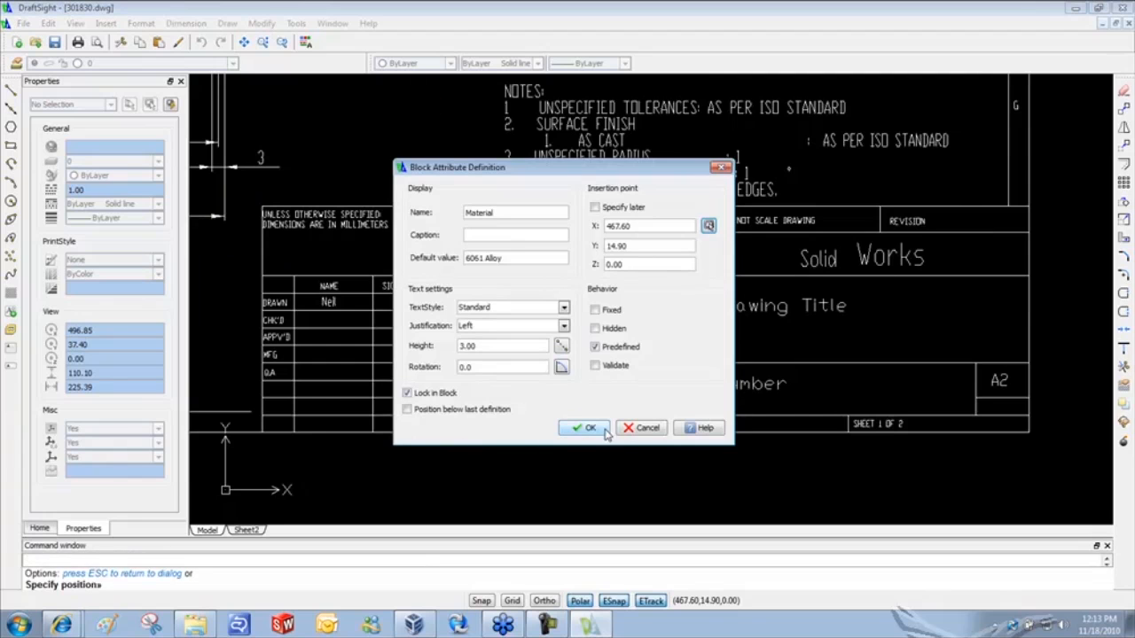
{"action": "left_click", "coordinate": [578, 429]}
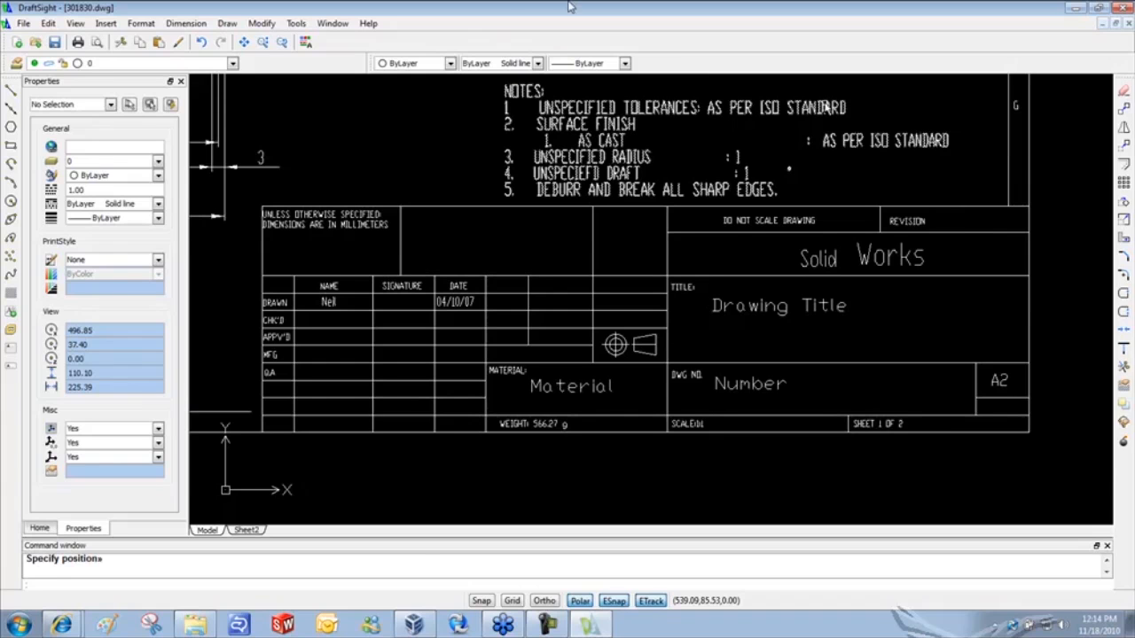
- Define a block attribute named Revision and place it in the title block's REVISION cell
{"action": "left_click", "coordinate": [227, 23]}
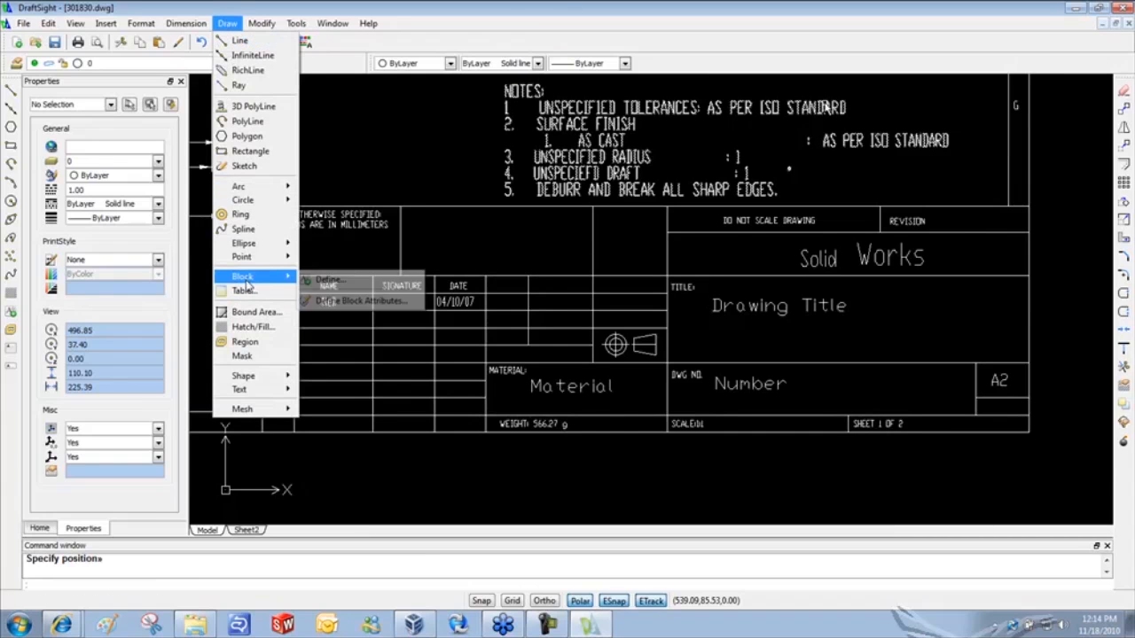
{"action": "mouse_move", "coordinate": [242, 276]}
{"action": "left_click", "coordinate": [328, 304]}
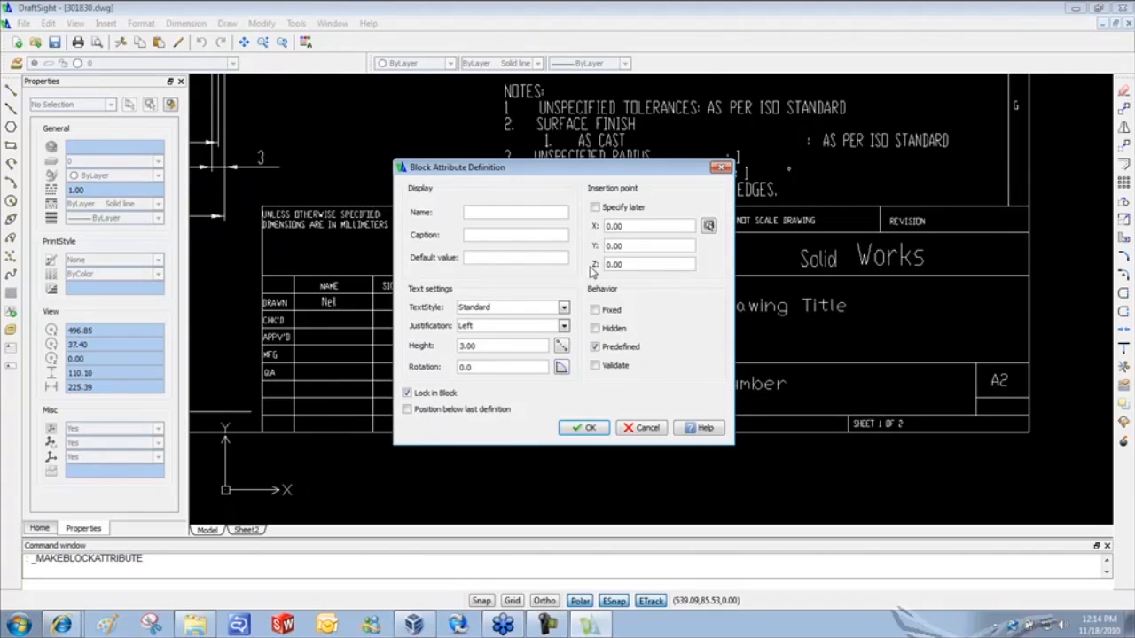
{"action": "type", "text": "Revision"}
{"action": "left_click", "coordinate": [528, 258]}
{"action": "left_click", "coordinate": [709, 225]}
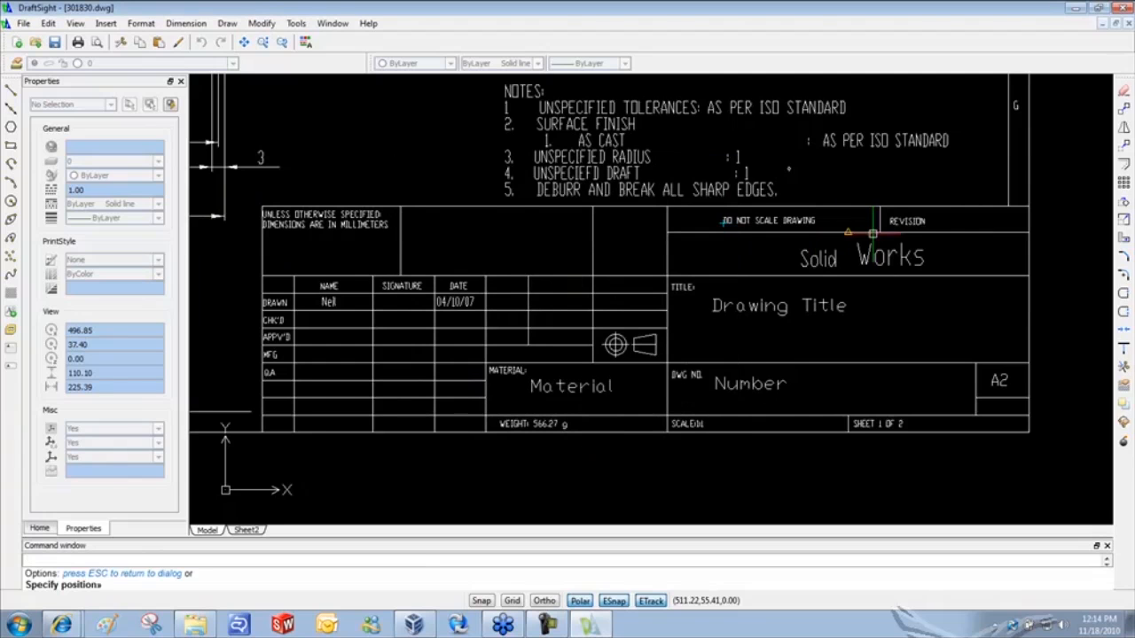
{"action": "left_click", "coordinate": [937, 218]}
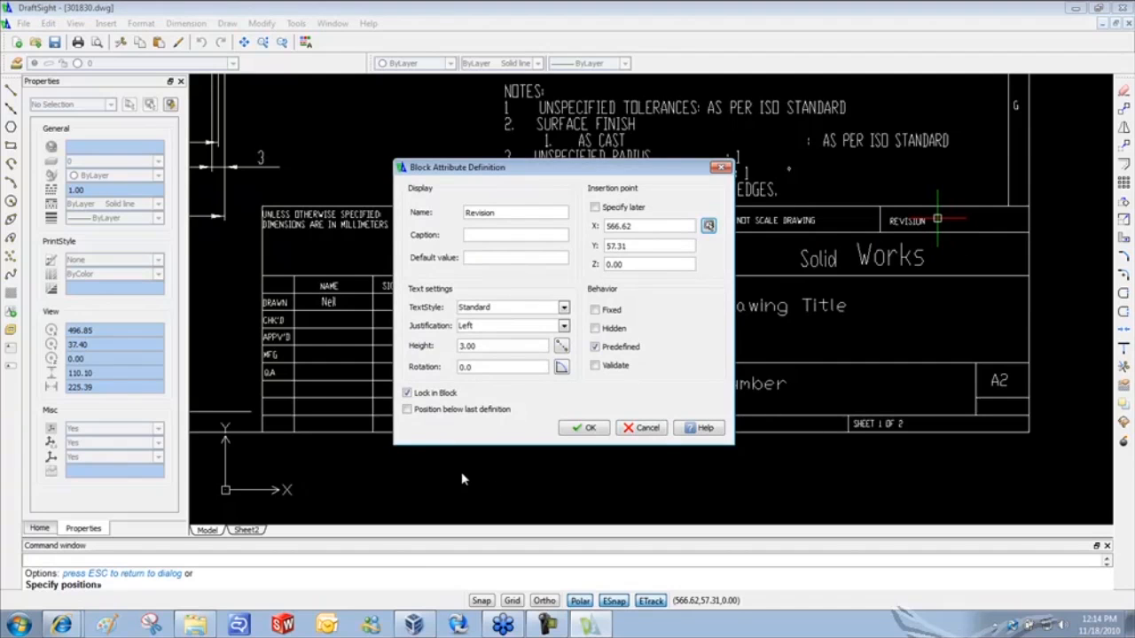
{"action": "left_click", "coordinate": [587, 428]}
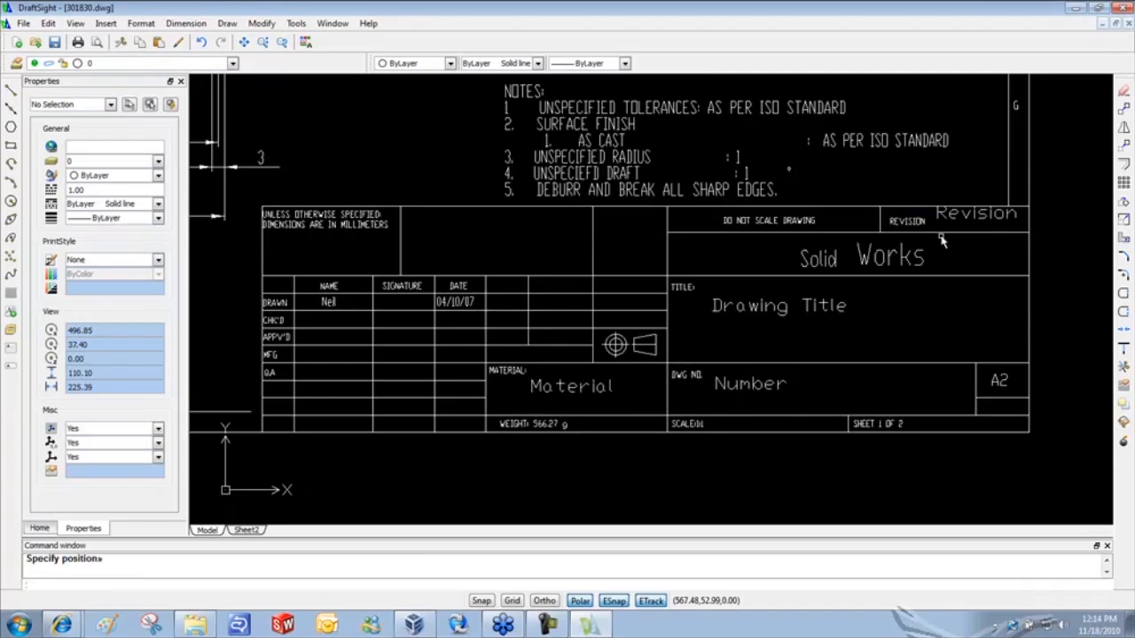
- Save the drawing, then window-select all 59 title-block objects below the notes
{"action": "left_click", "coordinate": [54, 43]}
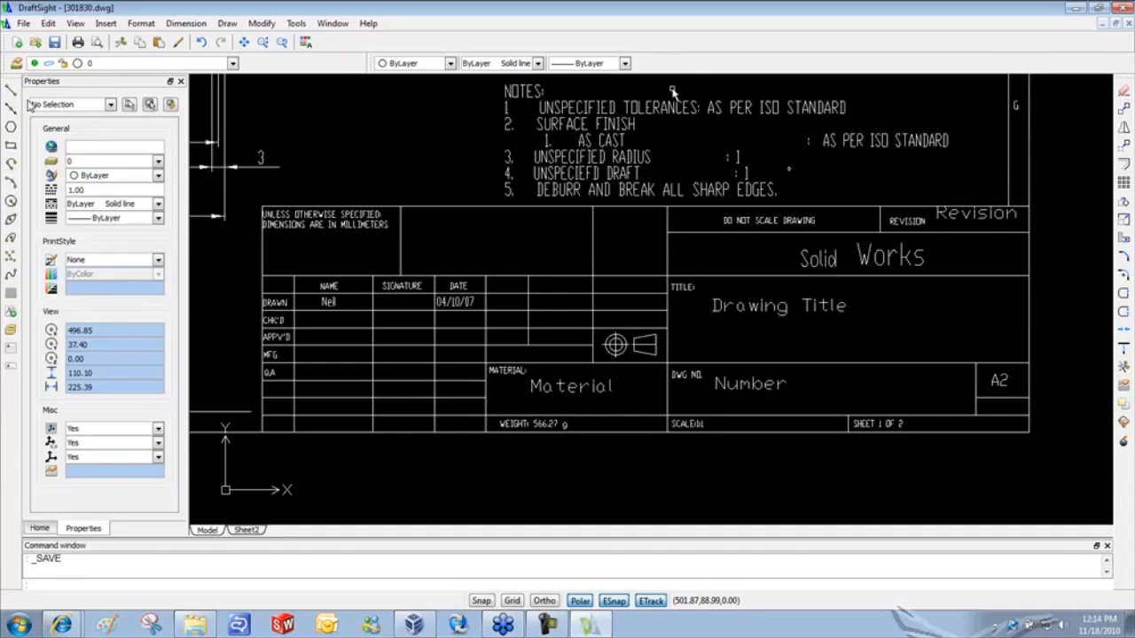
{"action": "left_click", "coordinate": [257, 208]}
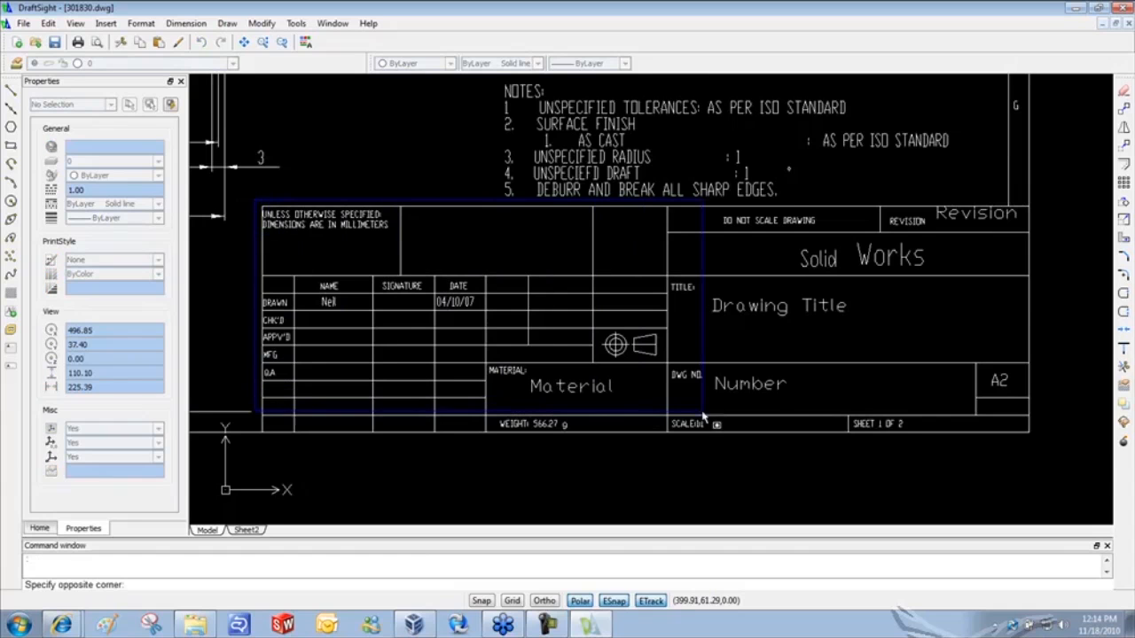
{"action": "left_click", "coordinate": [1050, 452]}
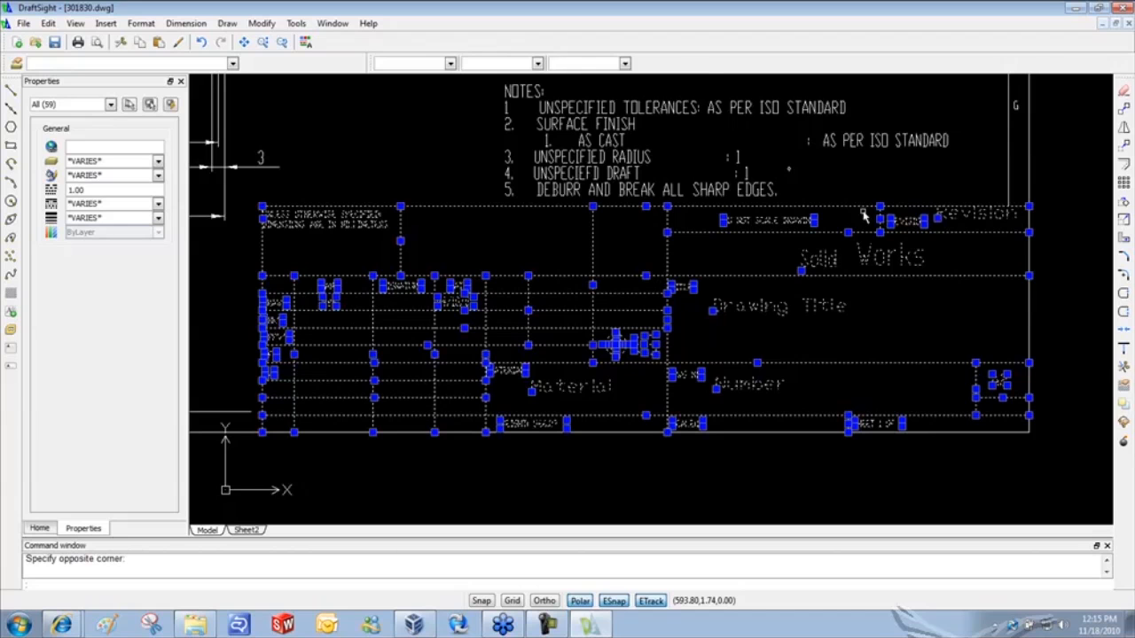
- Convert the selection into block 'Title Block' with values Yoke / Saw Pivot, SW-201830, 6061 Alloy
{"action": "left_click", "coordinate": [228, 25]}
{"action": "mouse_move", "coordinate": [262, 282]}
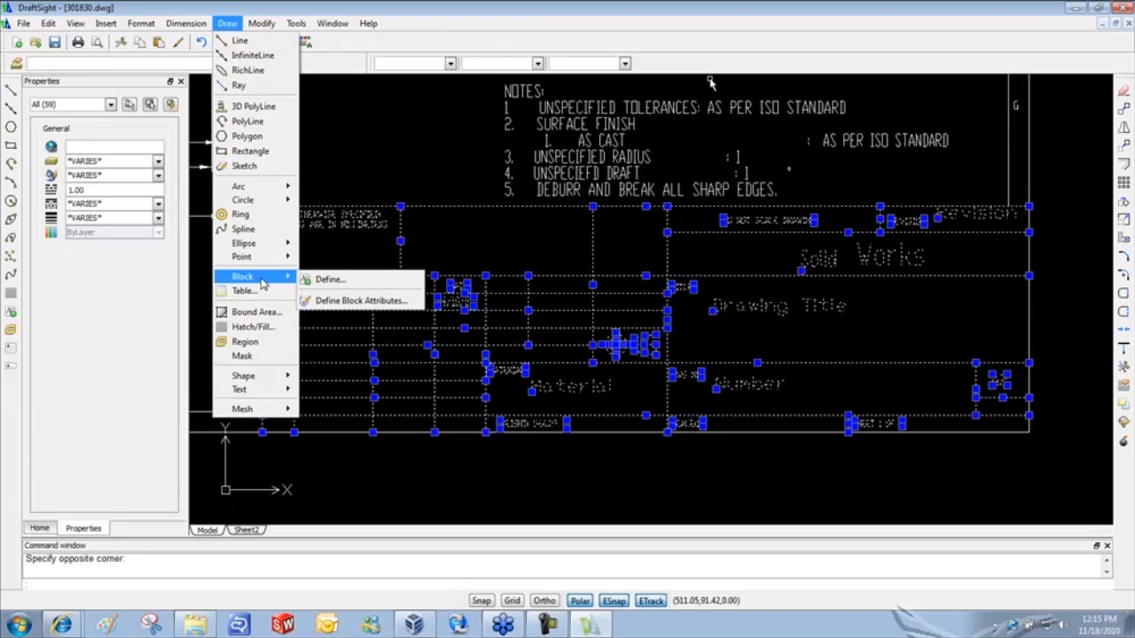
{"action": "left_click", "coordinate": [336, 282]}
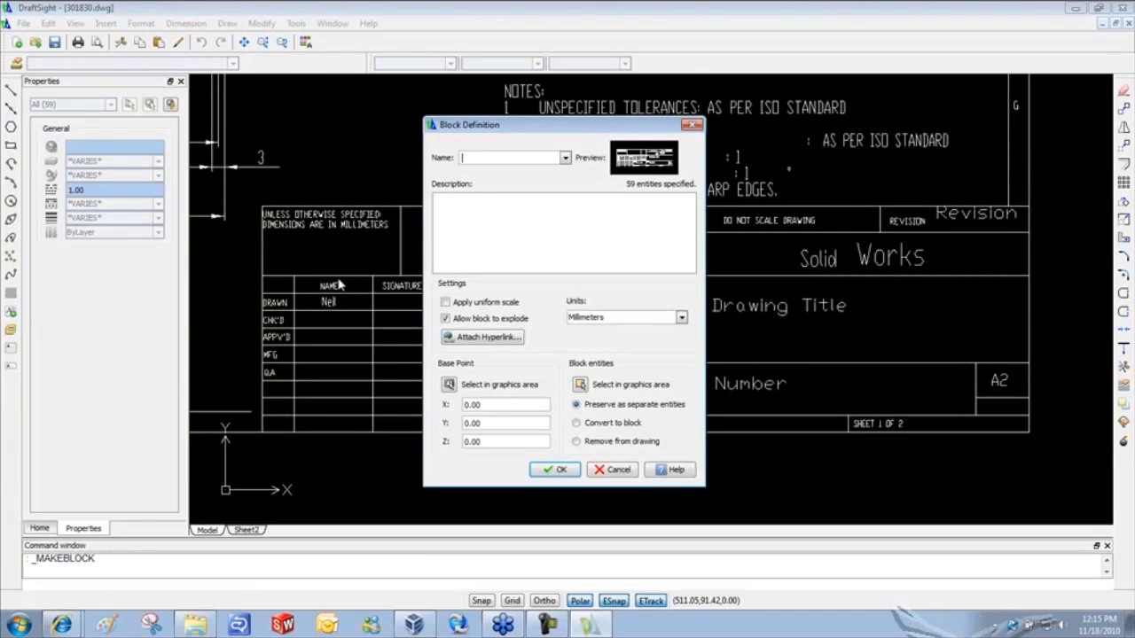
{"action": "type", "text": "Title Block"}
{"action": "left_click", "coordinate": [471, 200]}
{"action": "left_click", "coordinate": [576, 424]}
{"action": "left_click", "coordinate": [556, 472]}
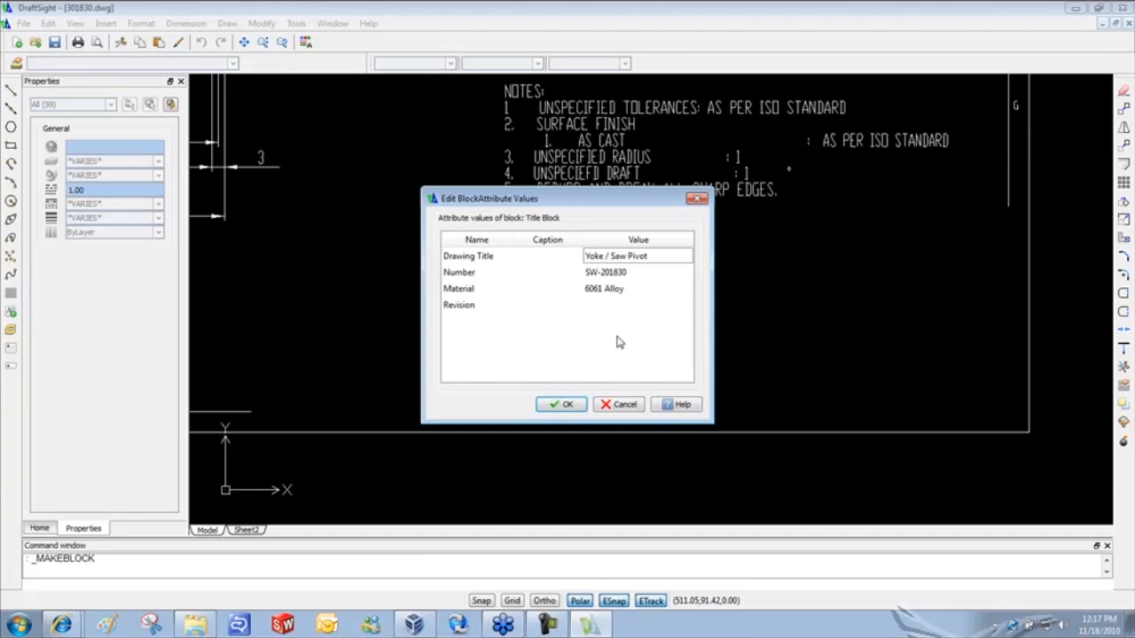
{"action": "left_click", "coordinate": [561, 405]}
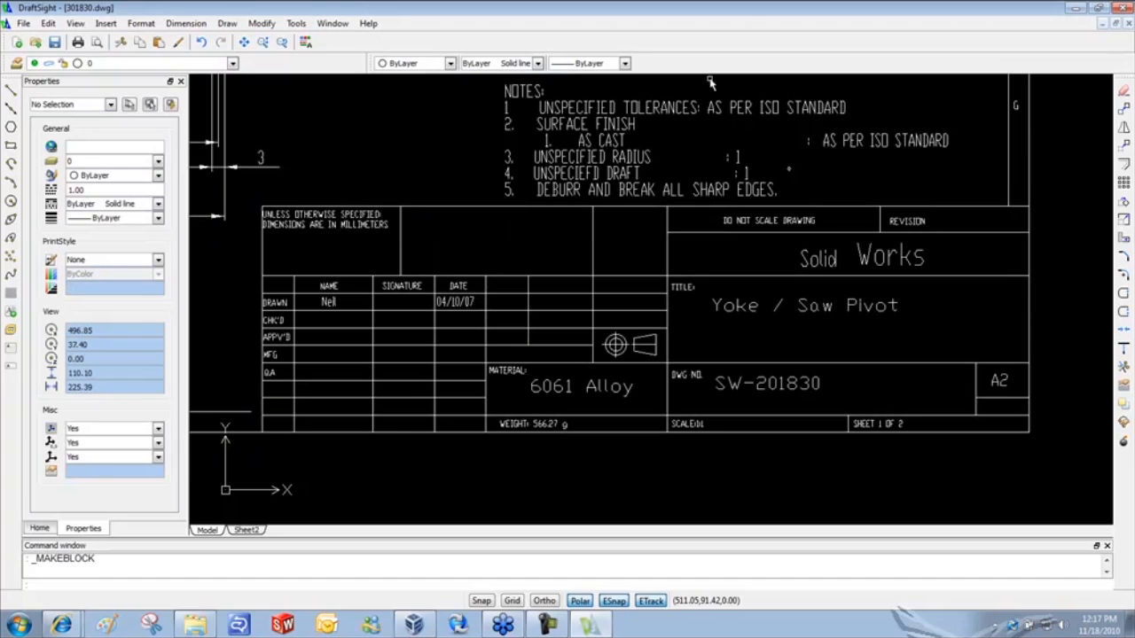
- Review the Title Block's attribute values in the attribute editor and accept them
{"action": "left_click", "coordinate": [561, 282]}
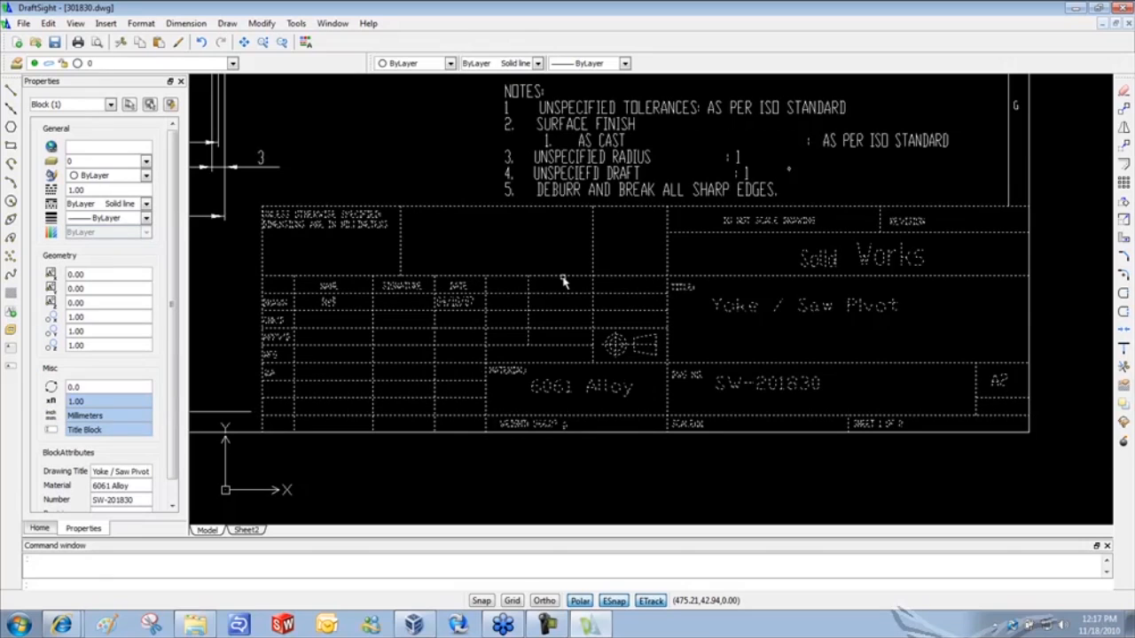
{"action": "left_click", "coordinate": [745, 311]}
{"action": "double_click", "coordinate": [744, 310]}
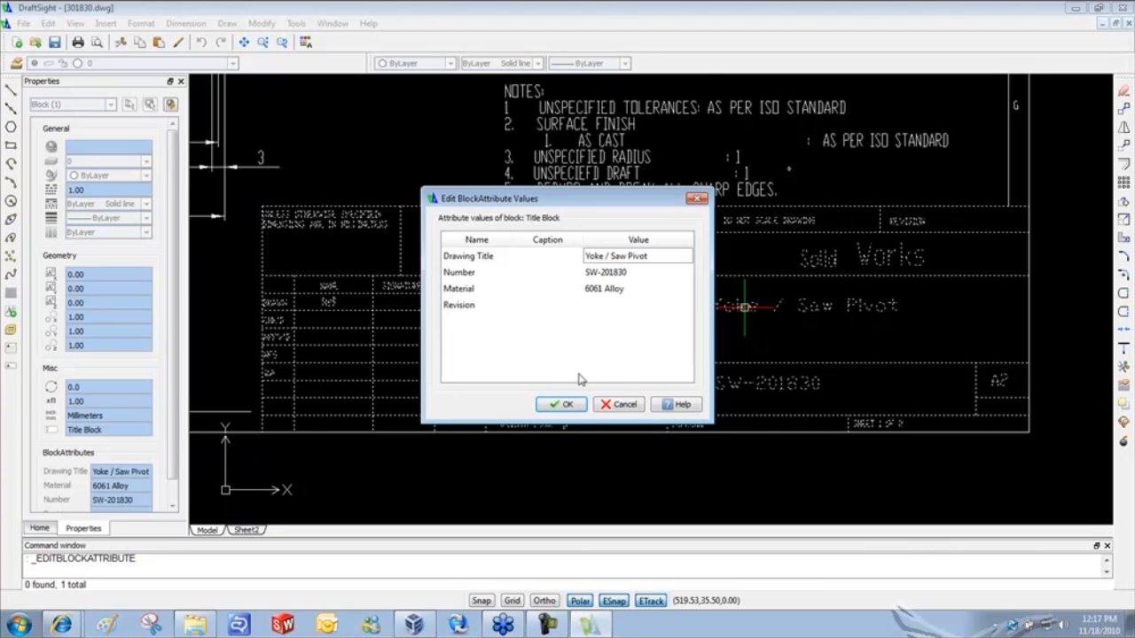
{"action": "left_click", "coordinate": [564, 406]}
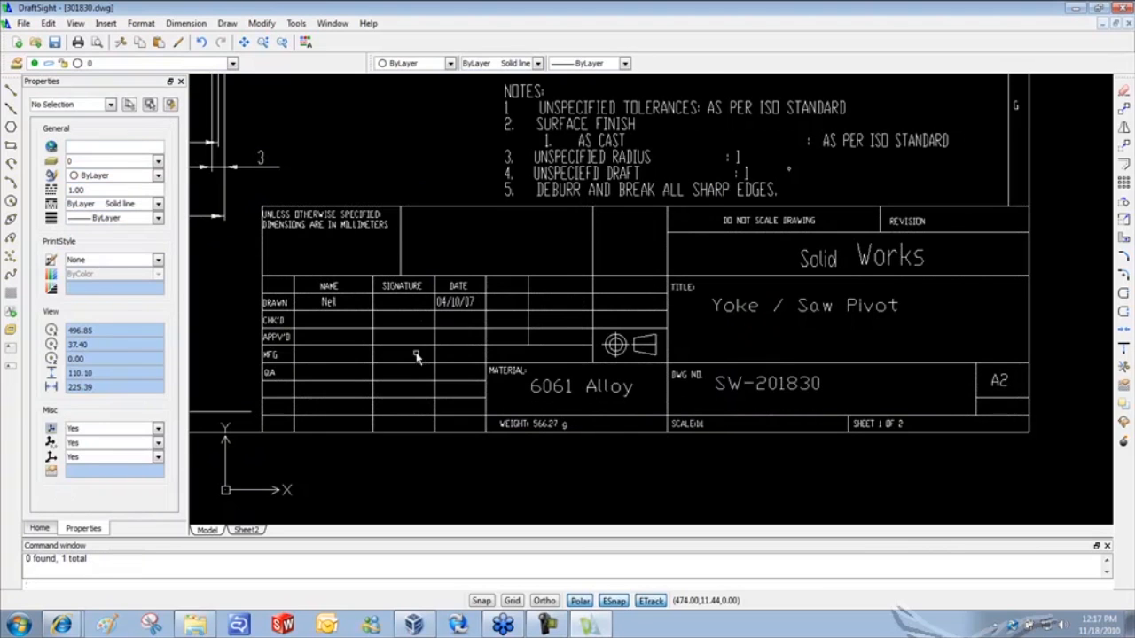
- Save the drawing and switch to the Manufacturing vault folder in Explorer
{"action": "left_click", "coordinate": [54, 43]}
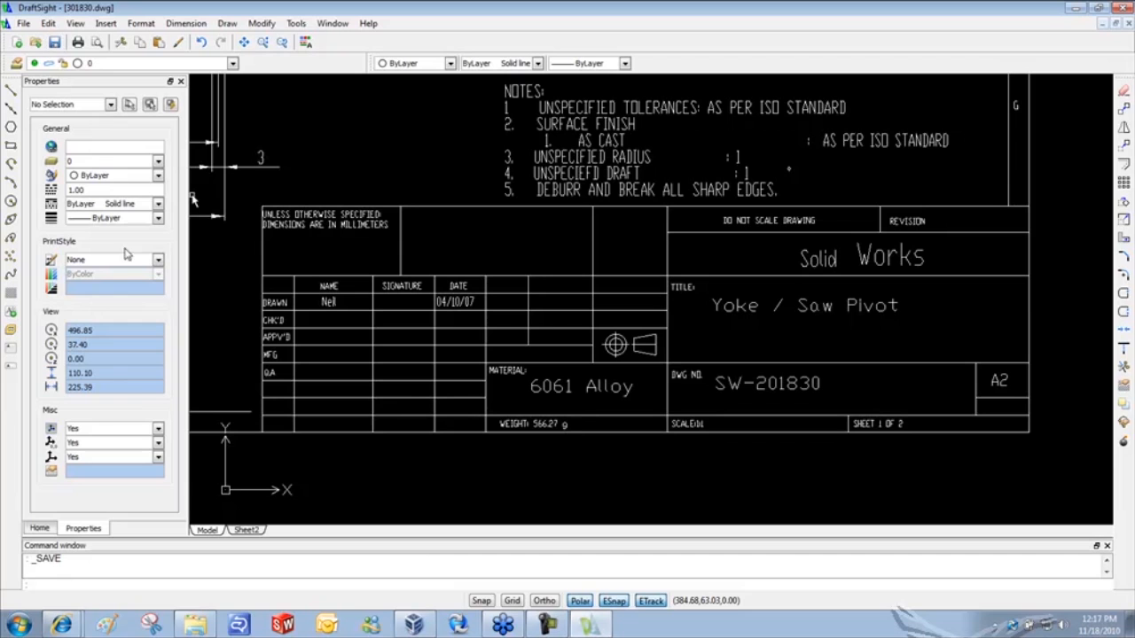
{"action": "left_click", "coordinate": [196, 626]}
{"action": "left_click", "coordinate": [359, 189]}
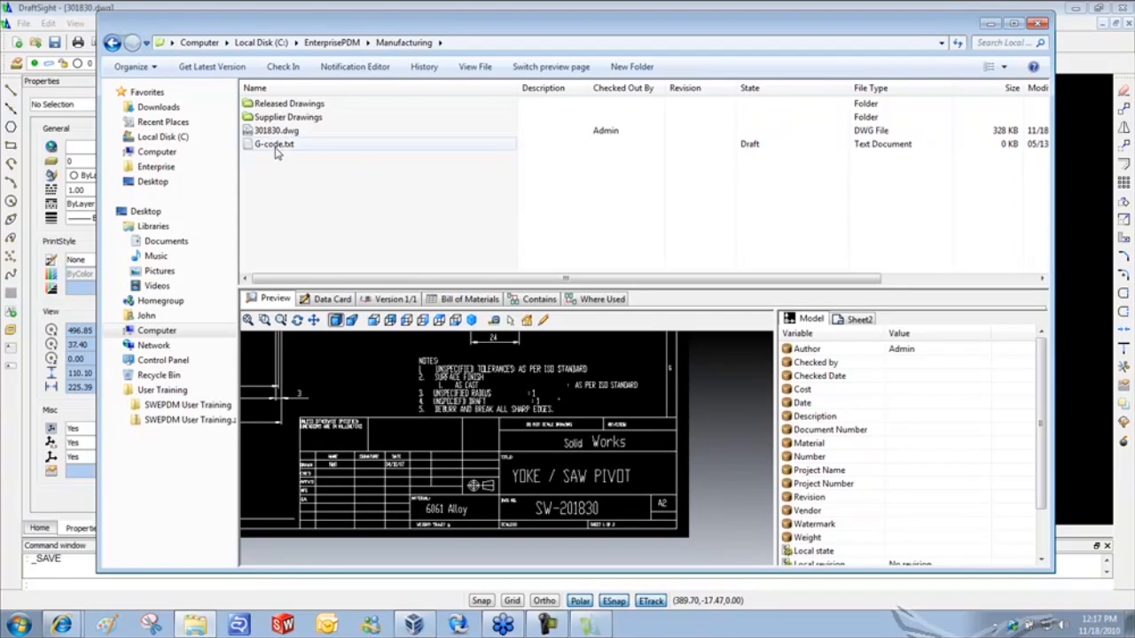
- Show the Data Card for 301830.dwg and check its empty Description field
{"action": "left_click", "coordinate": [330, 301]}
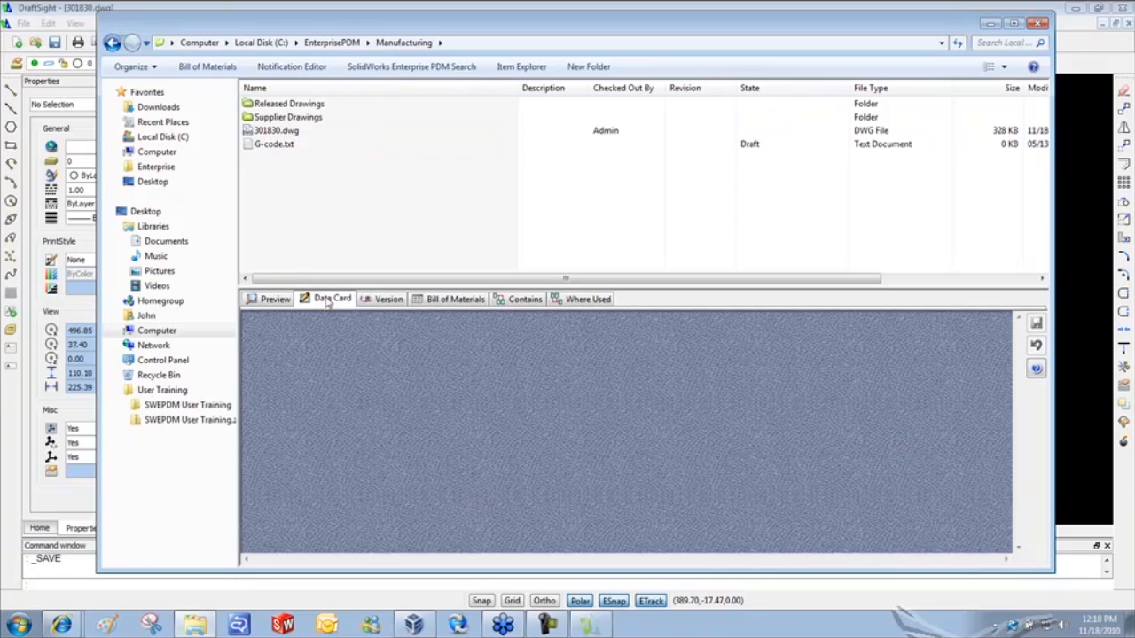
{"action": "left_click", "coordinate": [273, 133]}
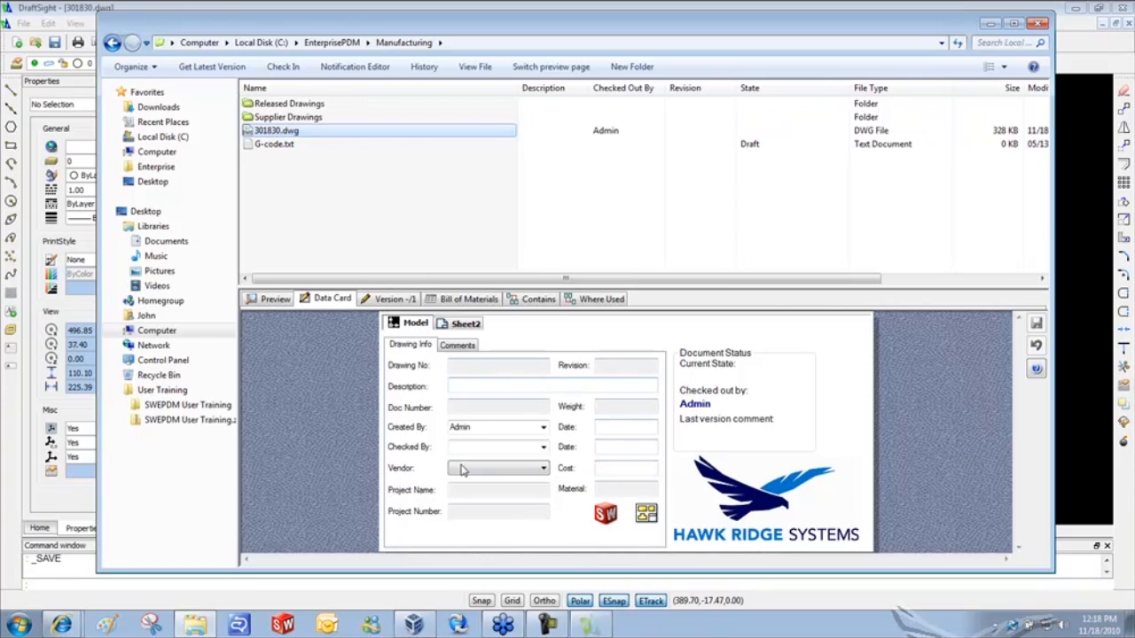
{"action": "left_click", "coordinate": [456, 387]}
- Launch PDM Administration, log in to EnterprisePDM with the admin password, and enlarge the window and tree
{"action": "left_click", "coordinate": [990, 25]}
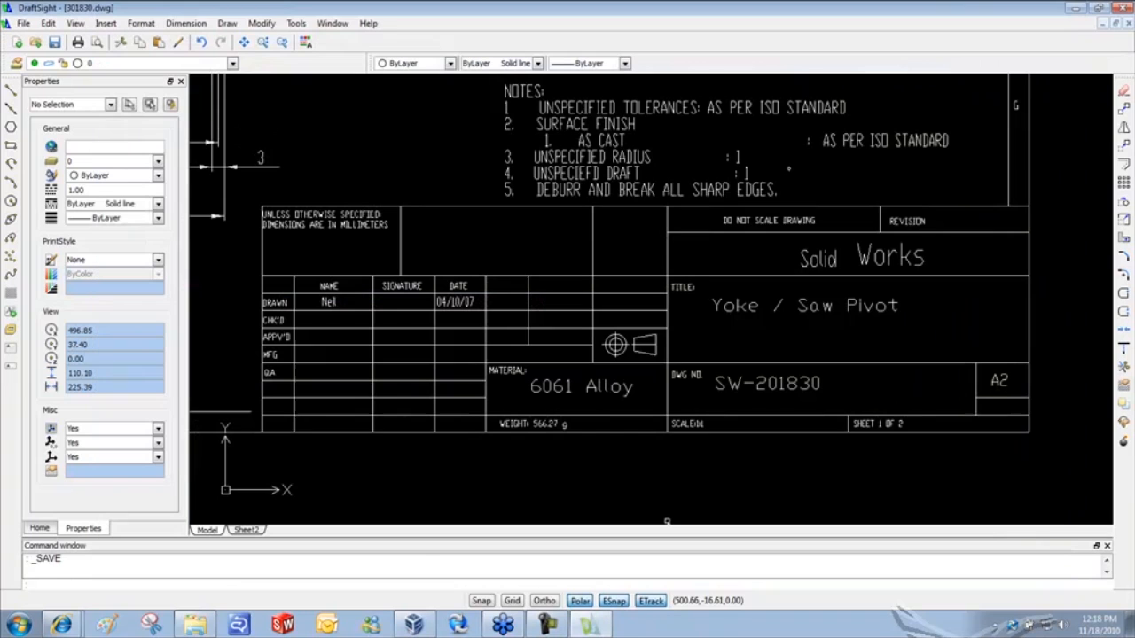
{"action": "left_click", "coordinate": [458, 626]}
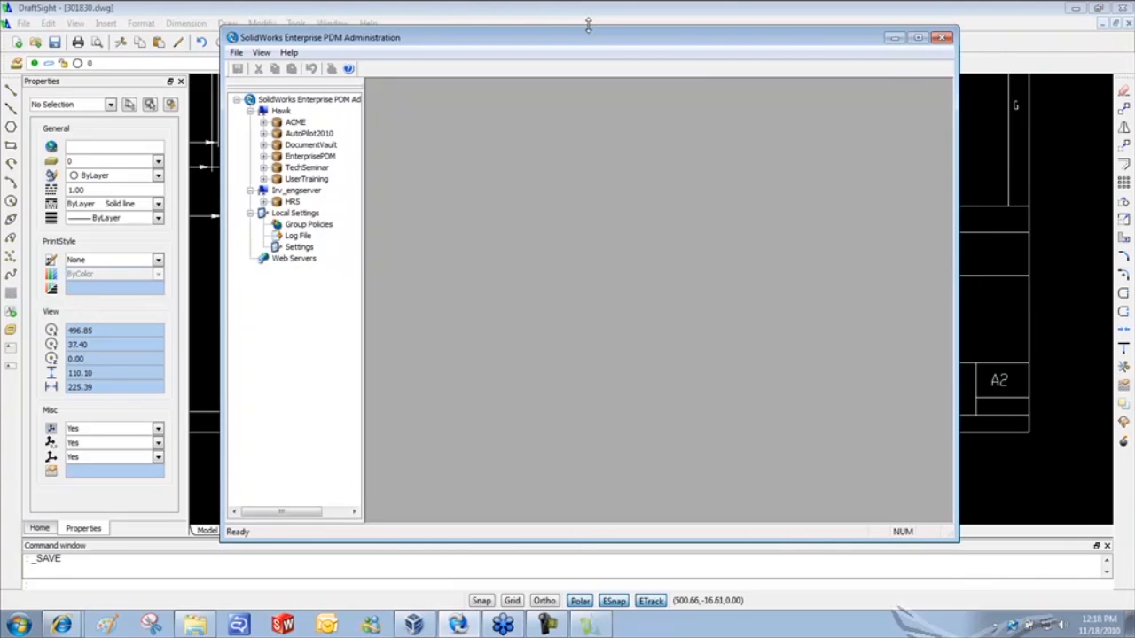
{"action": "left_click", "coordinate": [263, 157]}
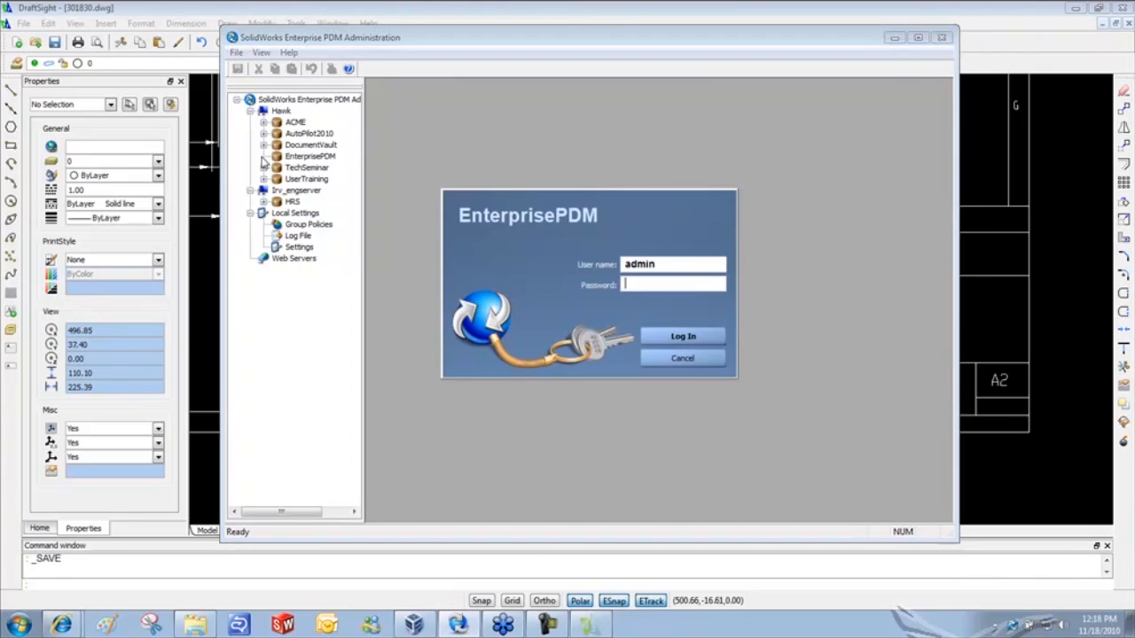
{"action": "key", "text": "Return"}
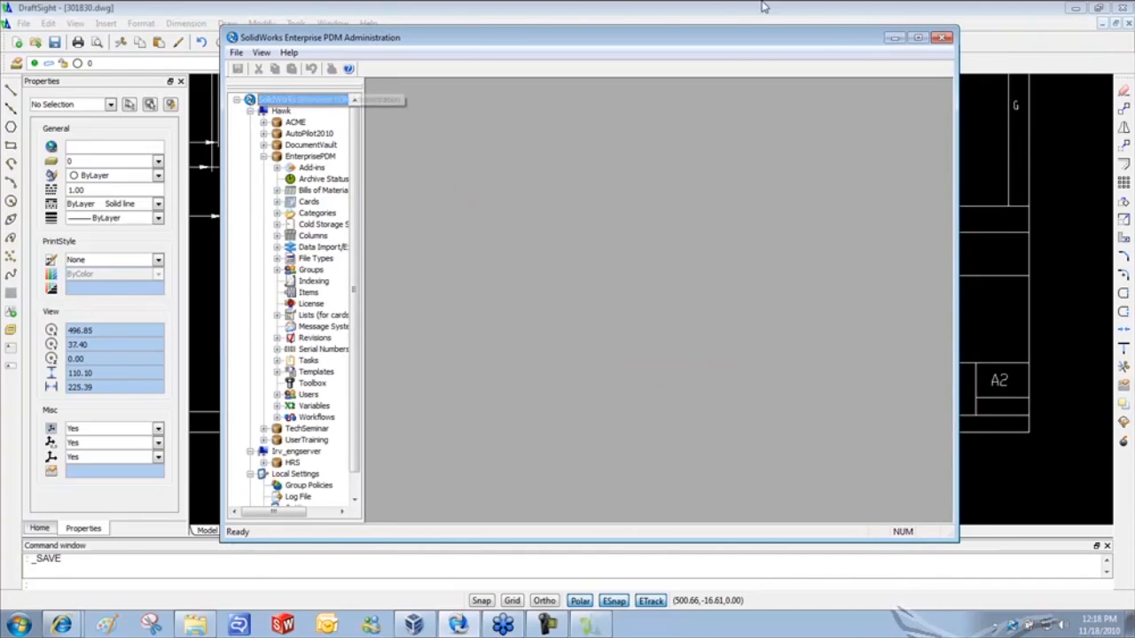
{"action": "left_click_drag", "start_coordinate": [818, 39], "coordinate": [809, 1]}
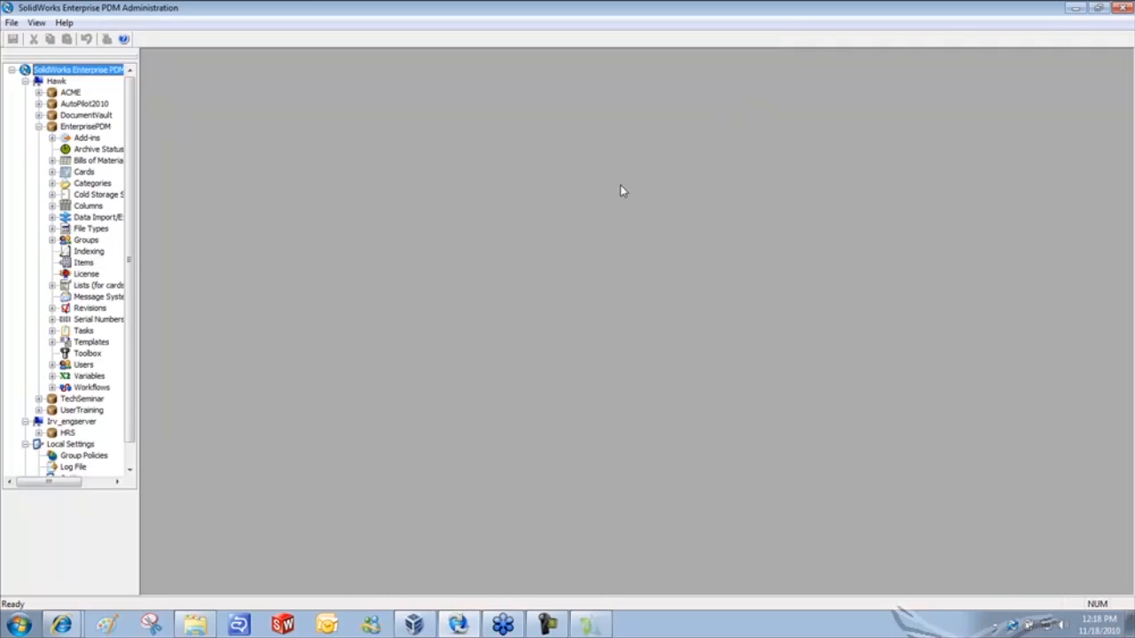
{"action": "left_click_drag", "start_coordinate": [139, 243], "coordinate": [200, 245]}
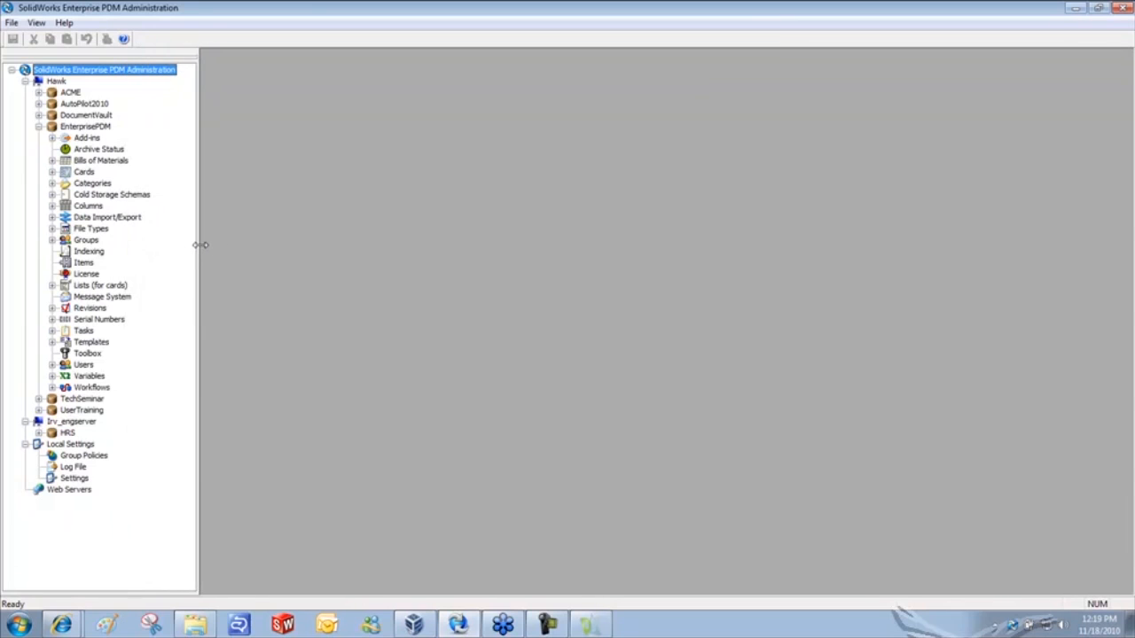
- Open the Variables editor and select the Number variable to see its attribute mappings
{"action": "right_click", "coordinate": [88, 377]}
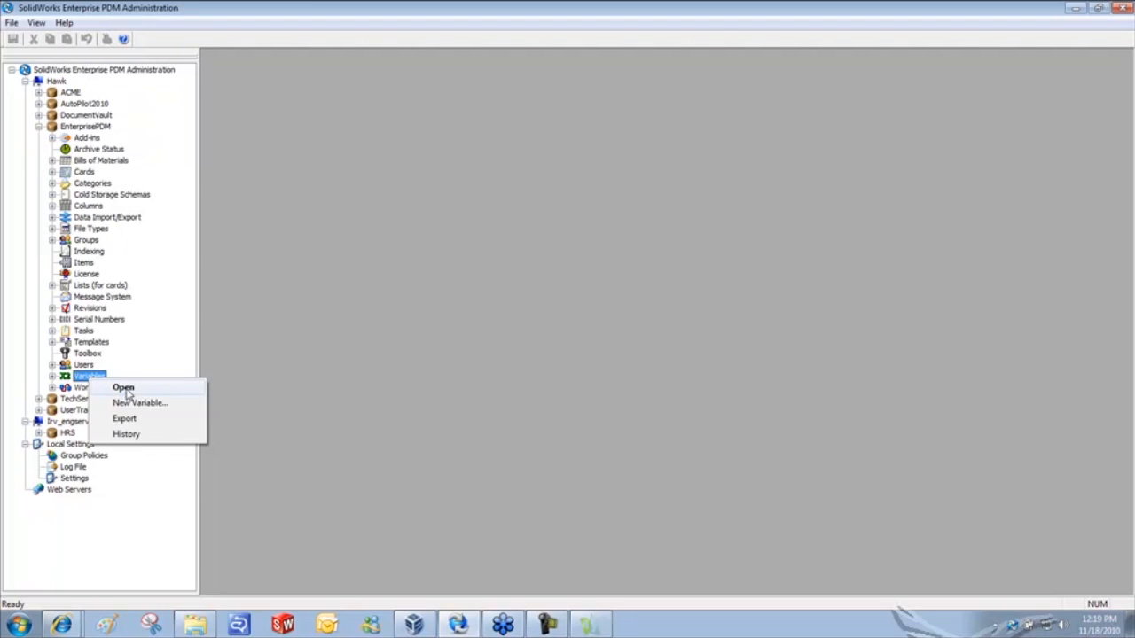
{"action": "left_click", "coordinate": [123, 389]}
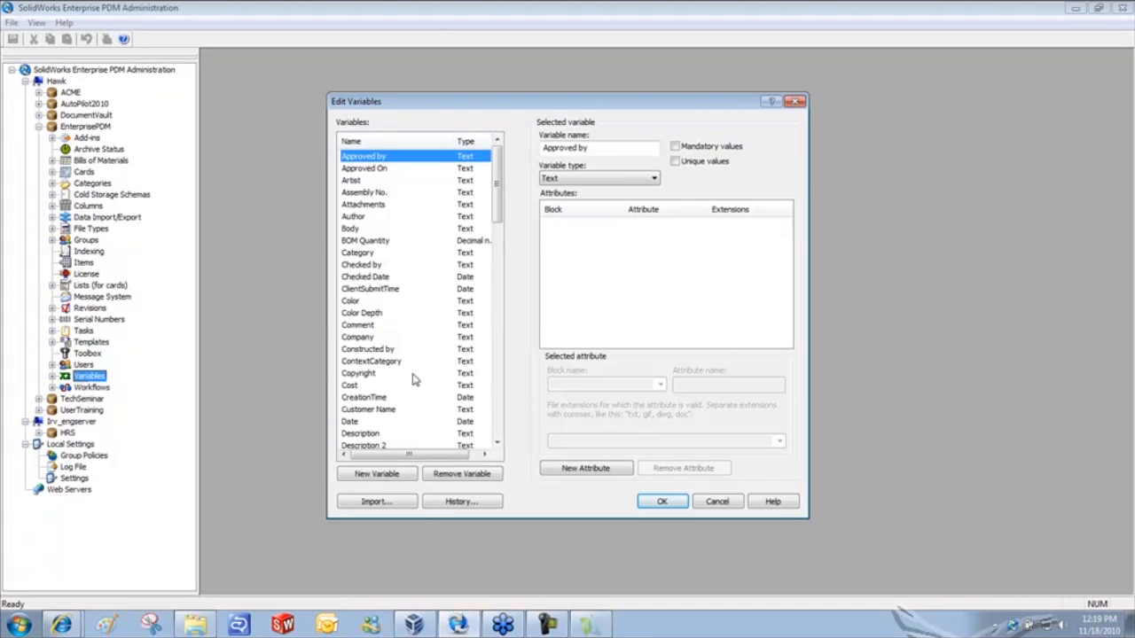
{"action": "left_click_drag", "start_coordinate": [500, 190], "coordinate": [504, 297]}
{"action": "left_click", "coordinate": [355, 373]}
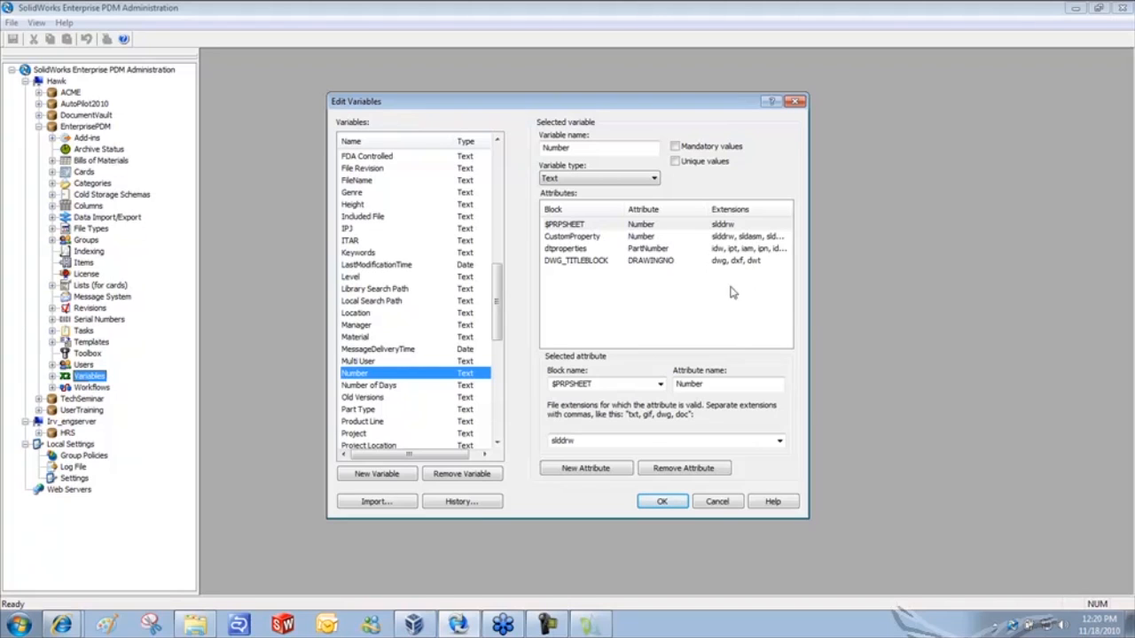
- Add a mapping of Number to block Title Block, attribute Number, extension dwg
{"action": "left_click", "coordinate": [584, 470]}
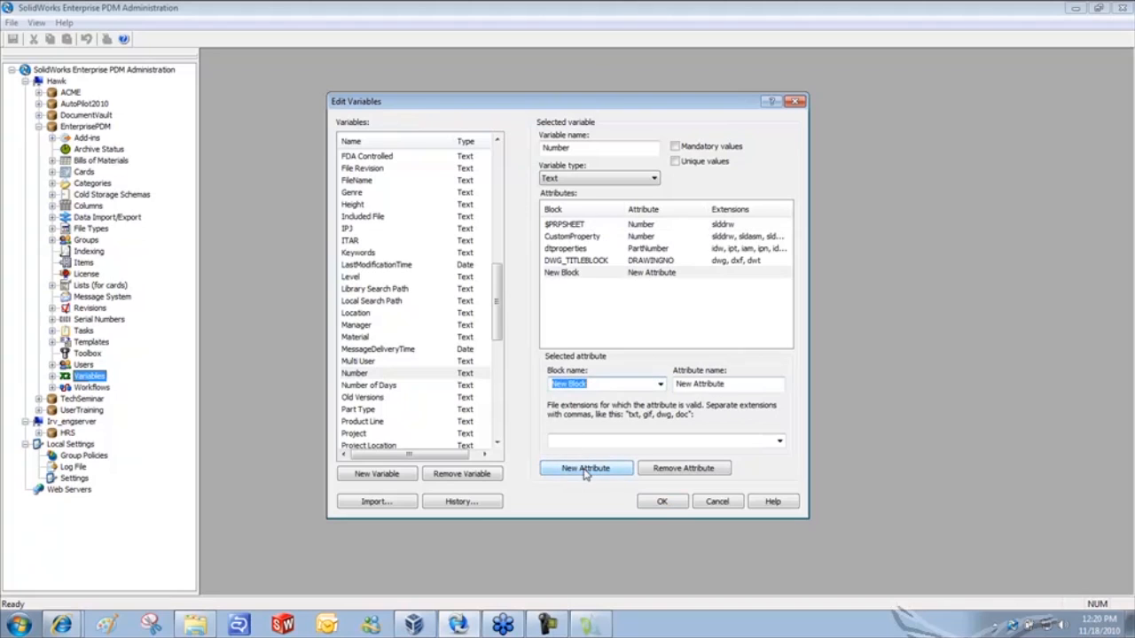
{"action": "type", "text": "T"}
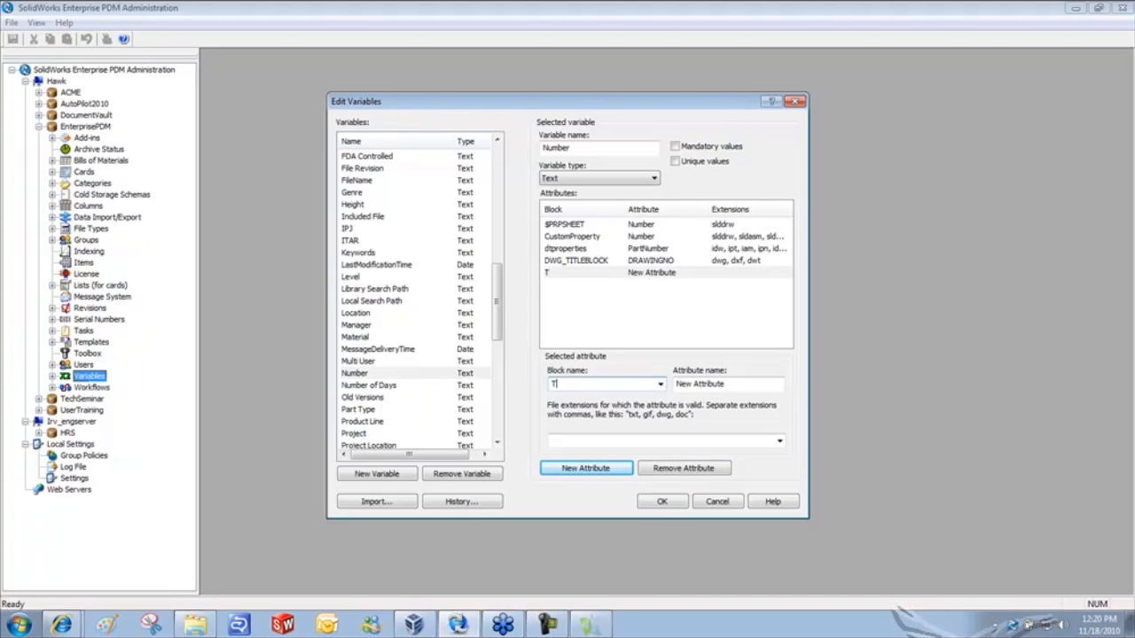
{"action": "type", "text": "itle Block"}
{"action": "left_click_drag", "start_coordinate": [743, 385], "coordinate": [664, 385]}
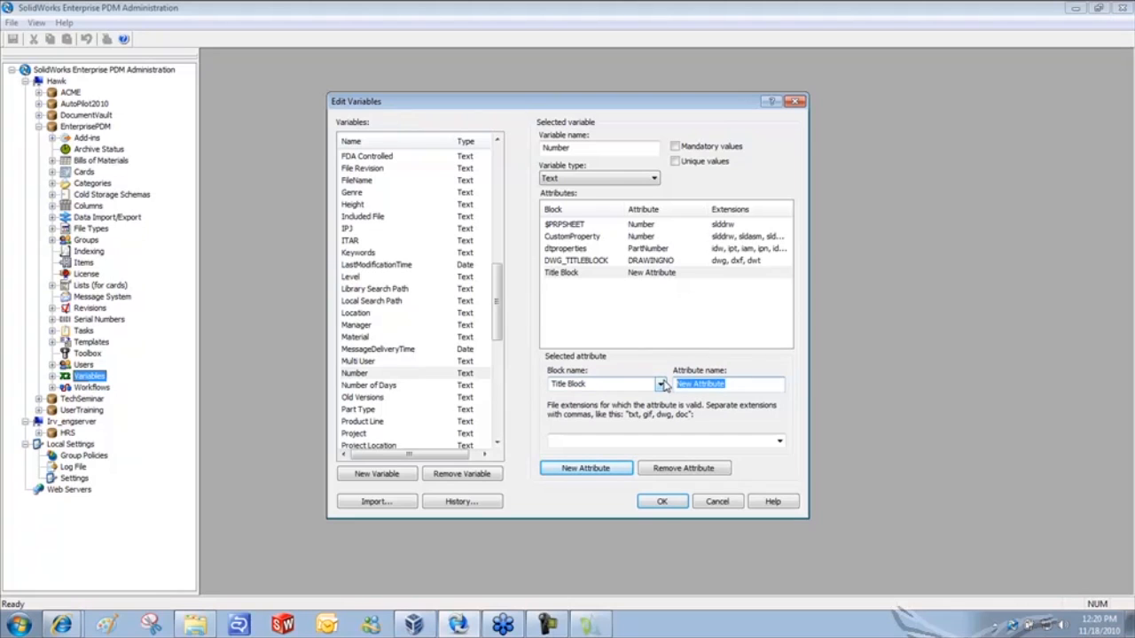
{"action": "type", "text": "Number"}
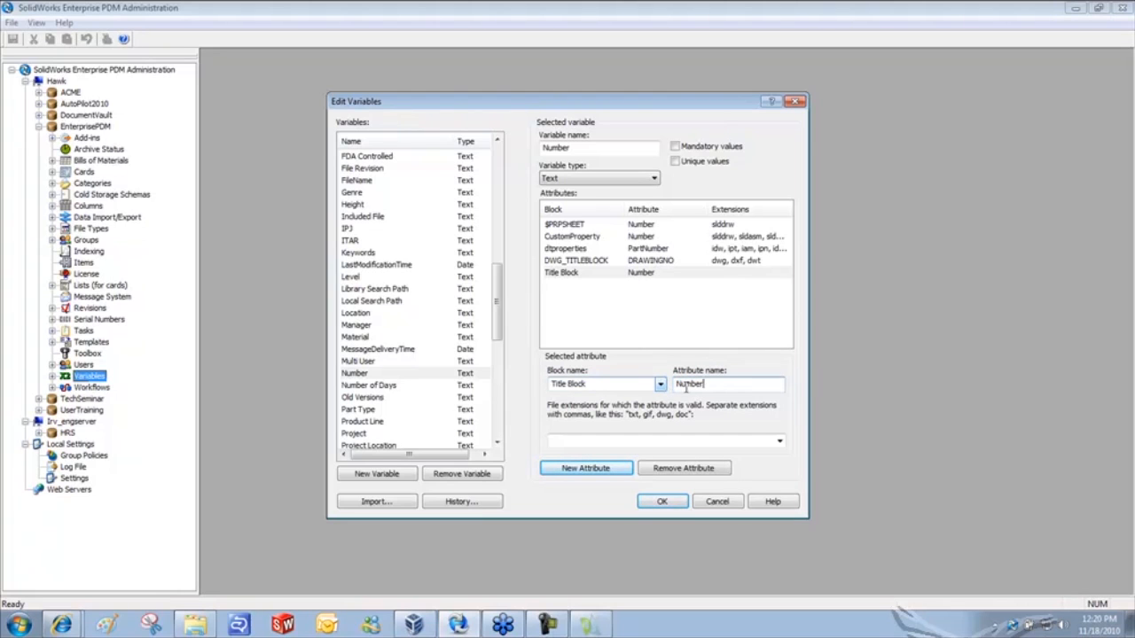
{"action": "left_click", "coordinate": [578, 441]}
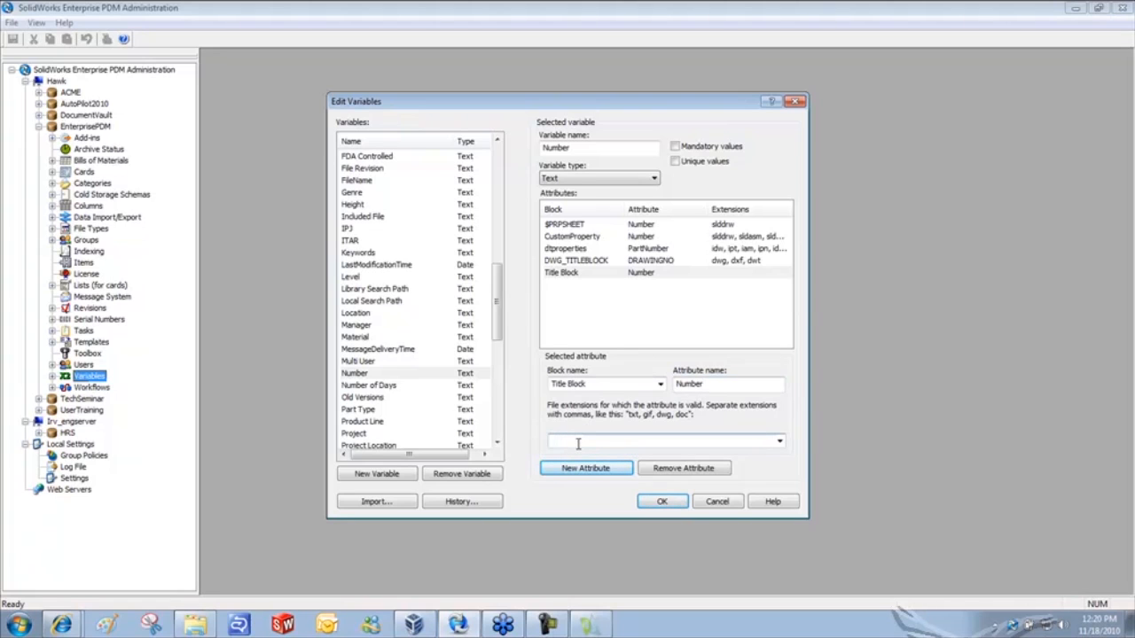
{"action": "type", "text": "dwg"}
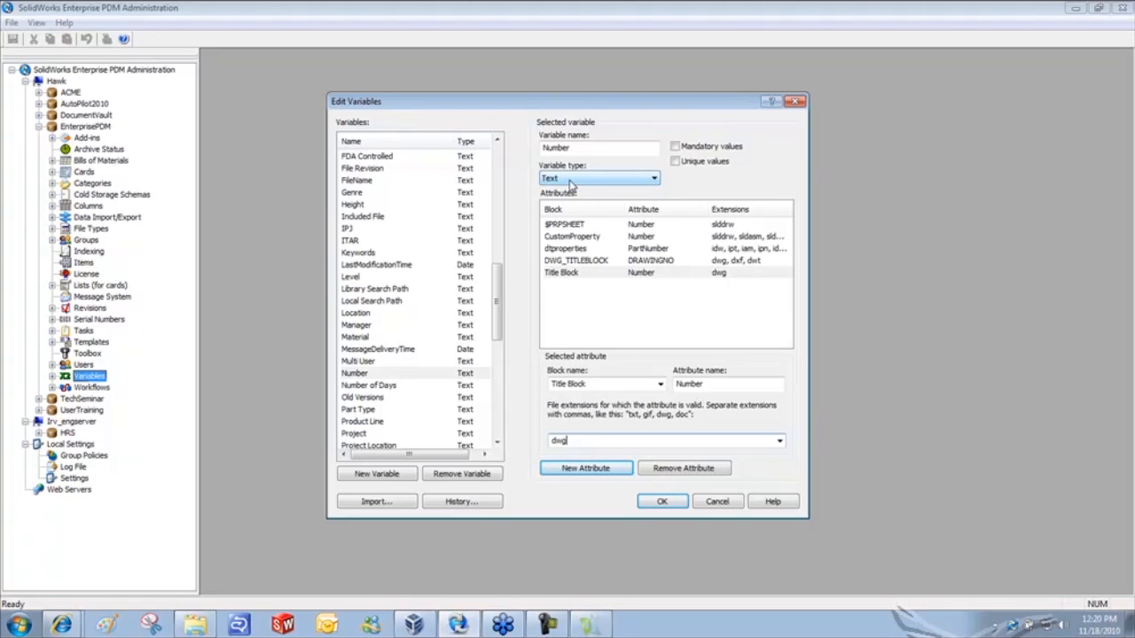
{"action": "left_click_drag", "start_coordinate": [496, 295], "coordinate": [498, 345]}
- Map the Revision variable to block Title Block, attribute Revision, for dwg files
{"action": "left_click", "coordinate": [366, 337]}
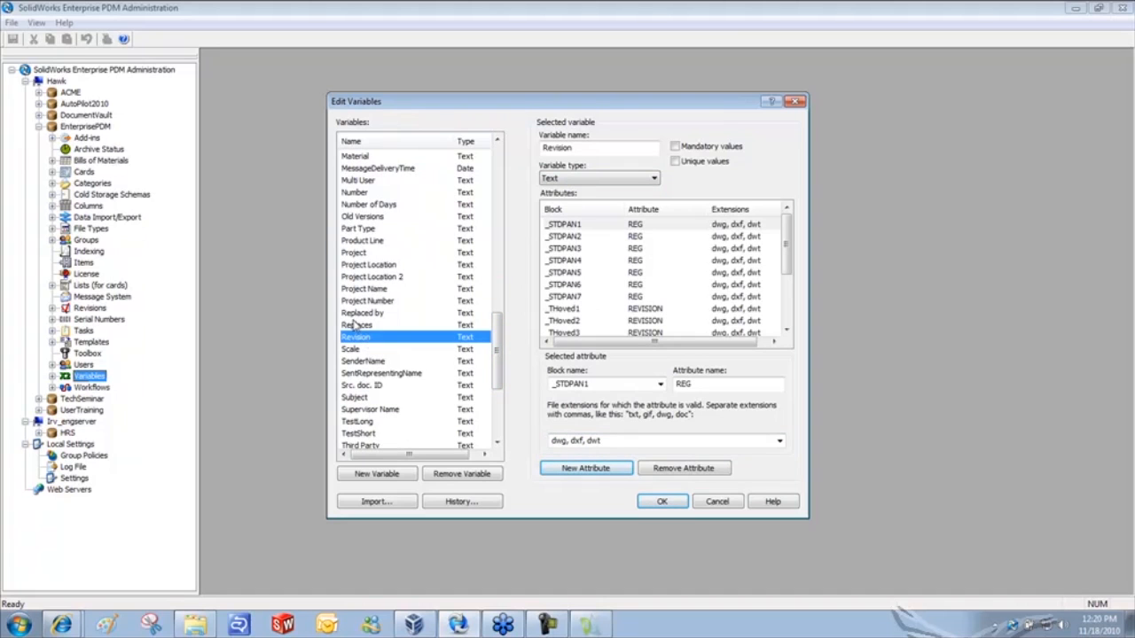
{"action": "left_click_drag", "start_coordinate": [787, 237], "coordinate": [792, 300]}
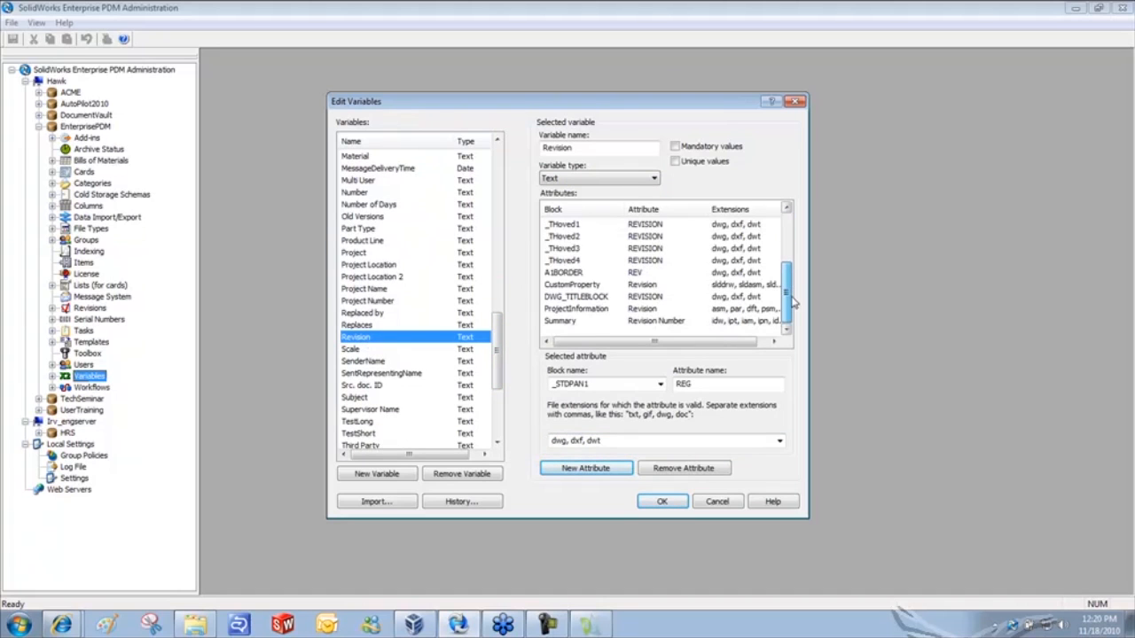
{"action": "left_click", "coordinate": [587, 470]}
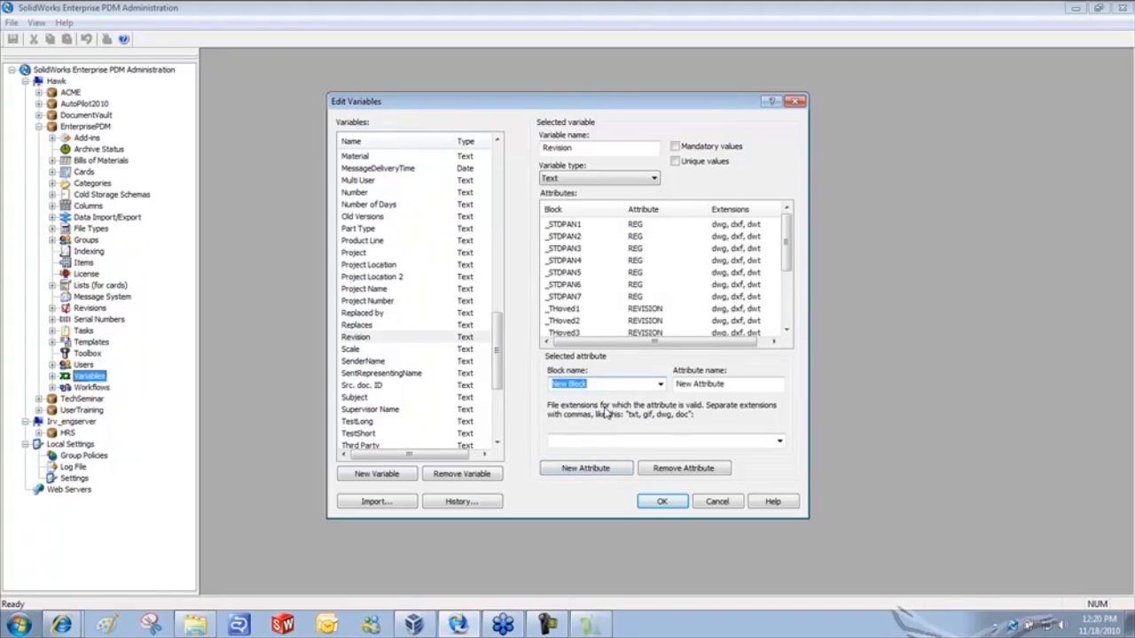
{"action": "type", "text": "Titl"}
{"action": "type", "text": "Block"}
{"action": "key", "text": "Tab"}
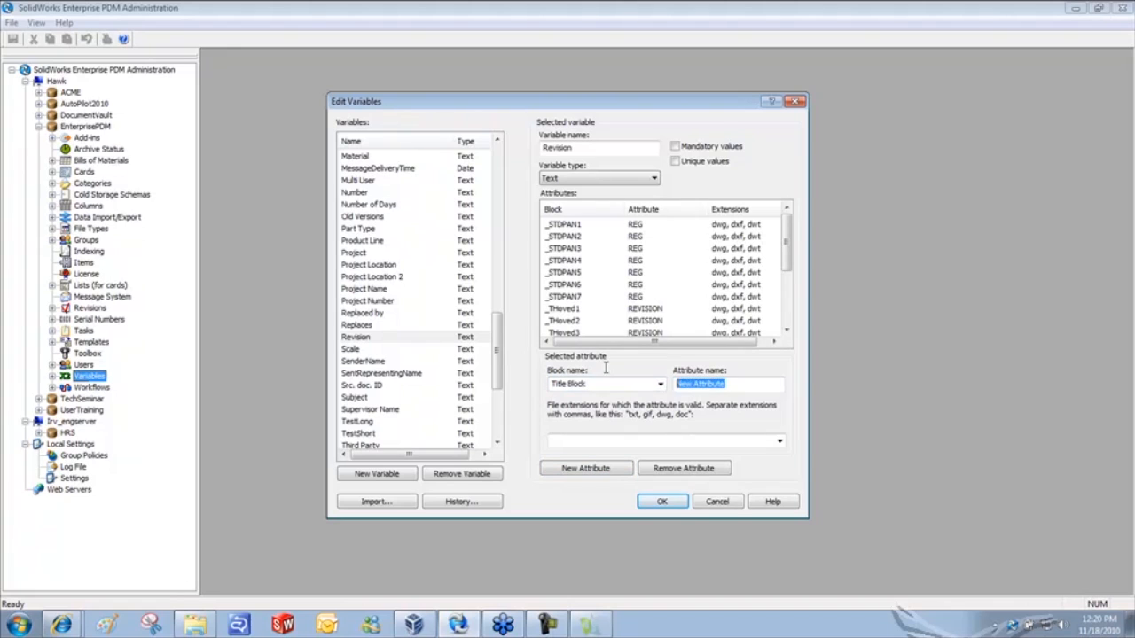
{"action": "type", "text": "Revision"}
{"action": "left_click", "coordinate": [589, 441]}
{"action": "type", "text": "d"}
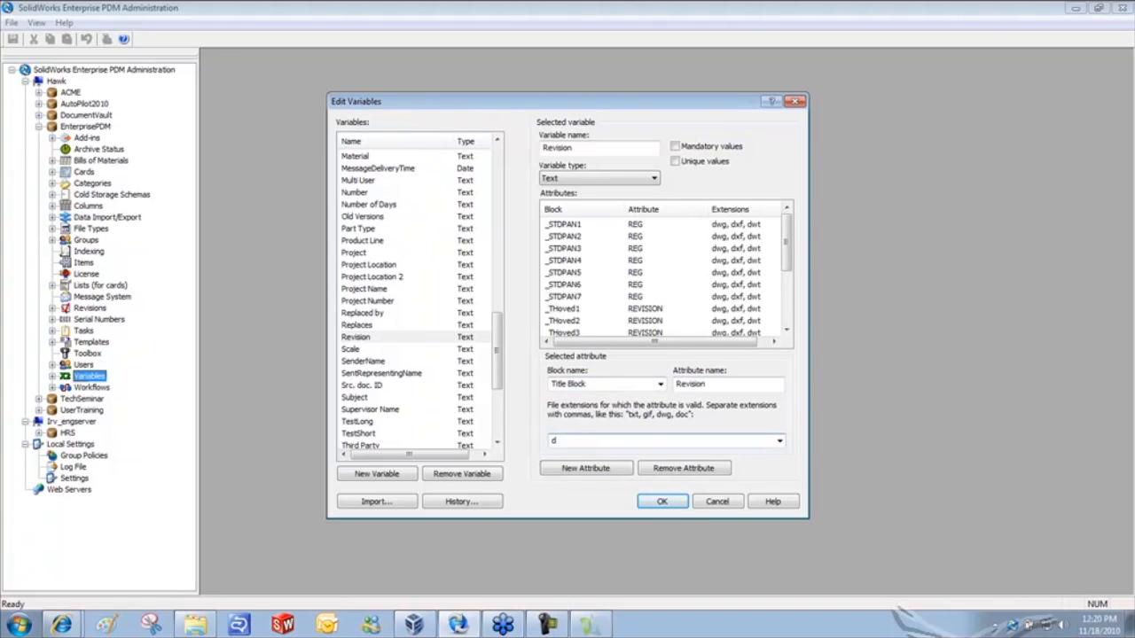
{"action": "type", "text": "wg"}
- Map the Material variable to block Title Block, attribute Material, for dwg files
{"action": "left_click_drag", "start_coordinate": [497, 343], "coordinate": [497, 317]}
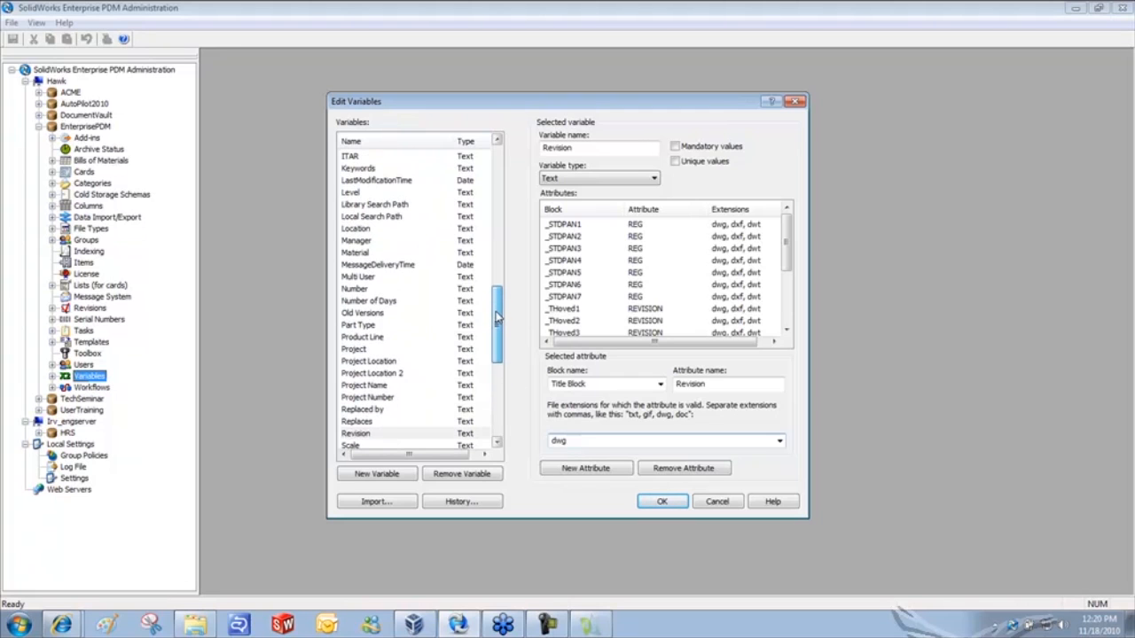
{"action": "left_click", "coordinate": [359, 253]}
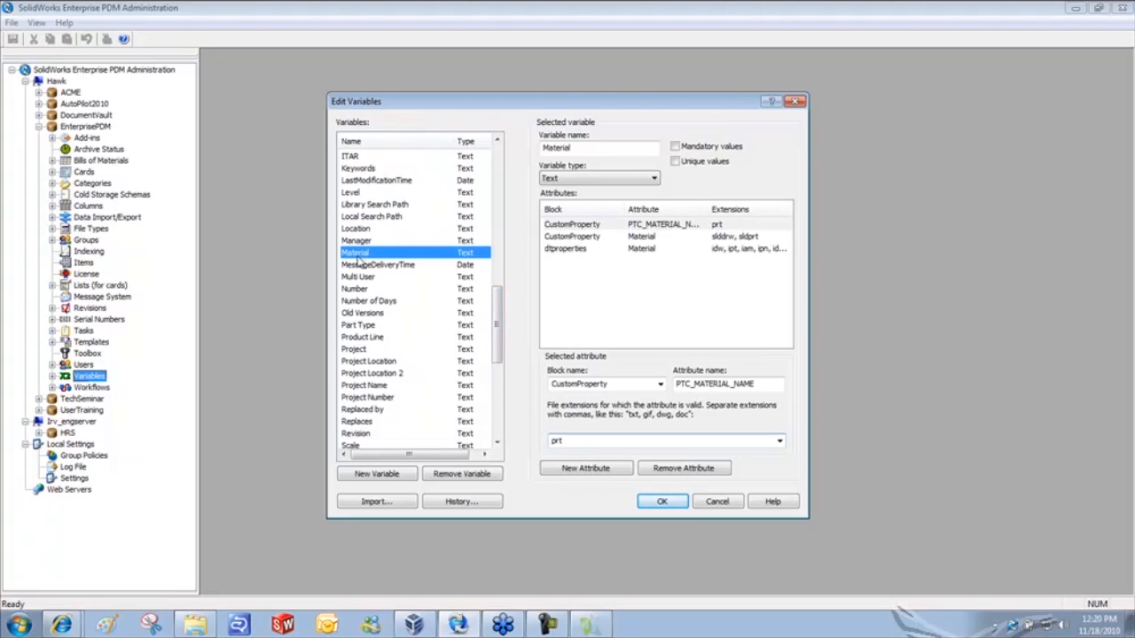
{"action": "left_click", "coordinate": [589, 469]}
{"action": "type", "text": "Title Block"}
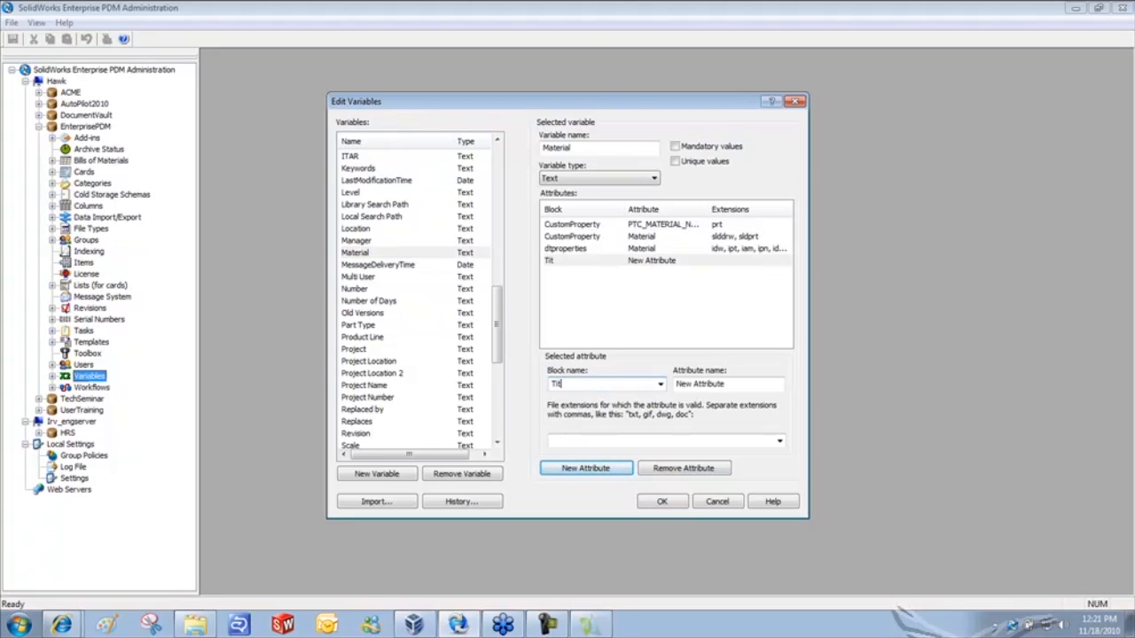
{"action": "key", "text": "Tab"}
{"action": "type", "text": "Material"}
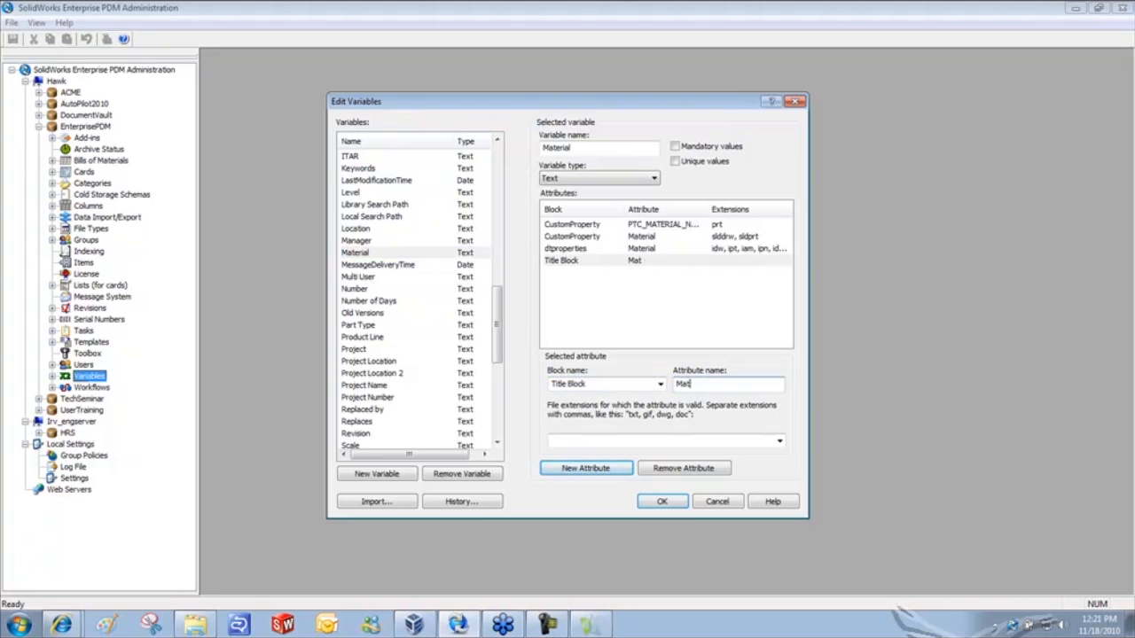
{"action": "left_click", "coordinate": [585, 439]}
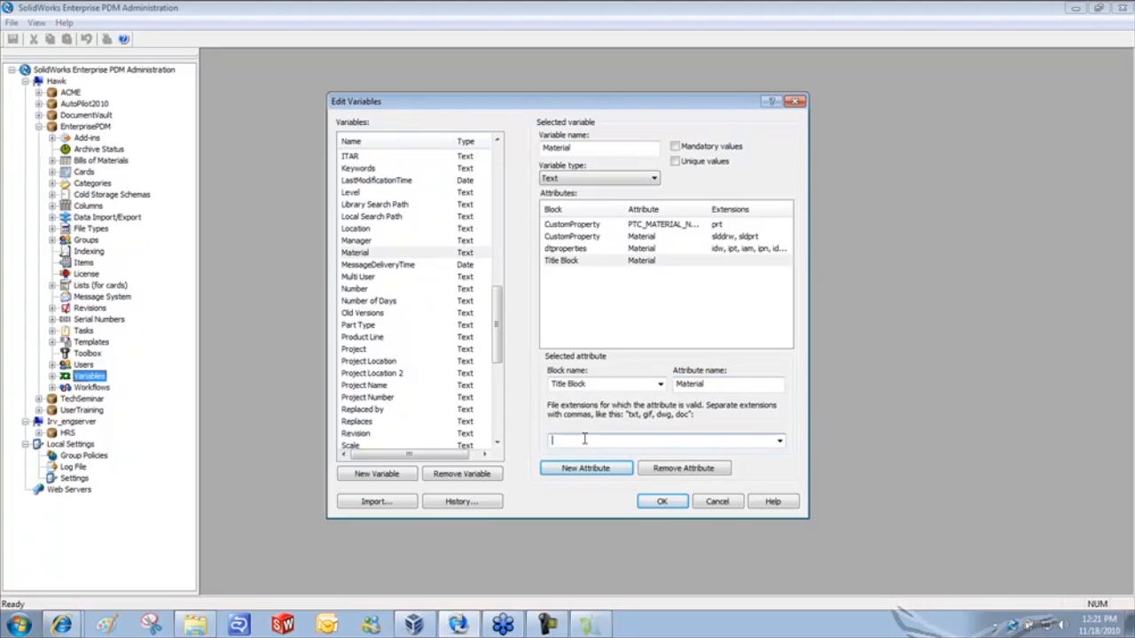
{"action": "type", "text": "dwg"}
{"action": "left_click_drag", "start_coordinate": [501, 341], "coordinate": [507, 239]}
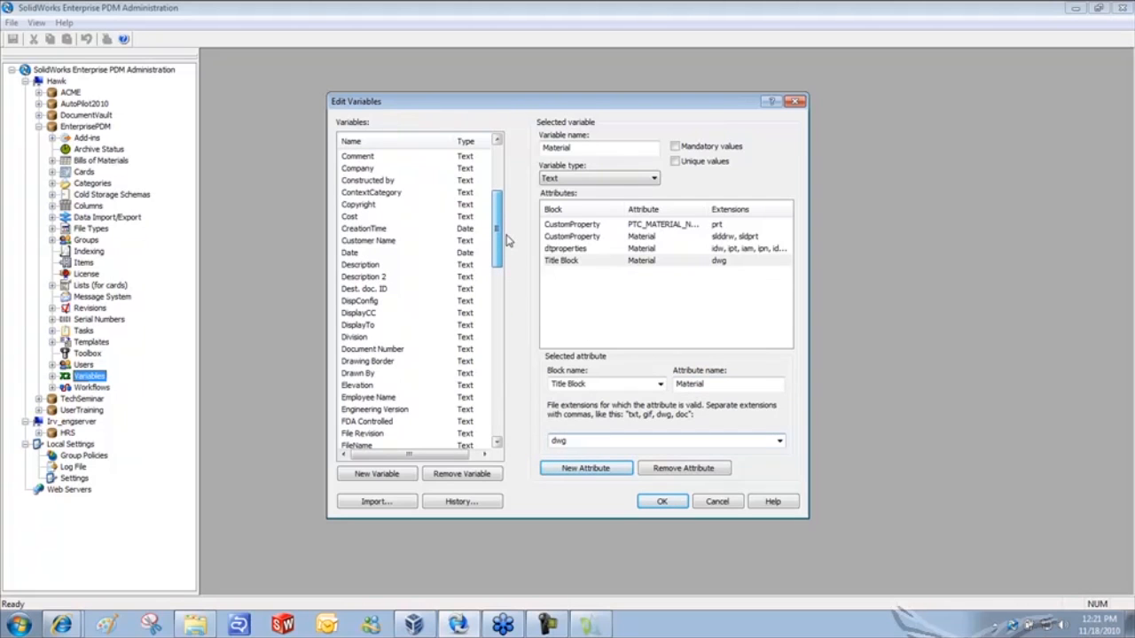
- Map Description to Title Block's Drawing Title attribute for dwg, then confirm the variables with OK
{"action": "left_click", "coordinate": [345, 266]}
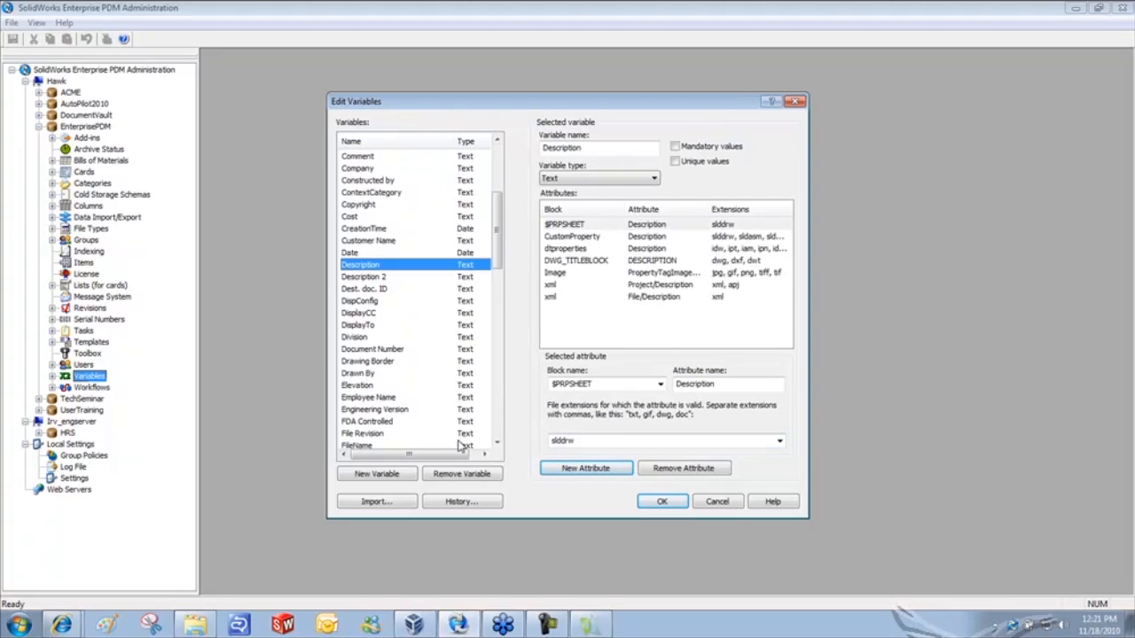
{"action": "left_click", "coordinate": [591, 468]}
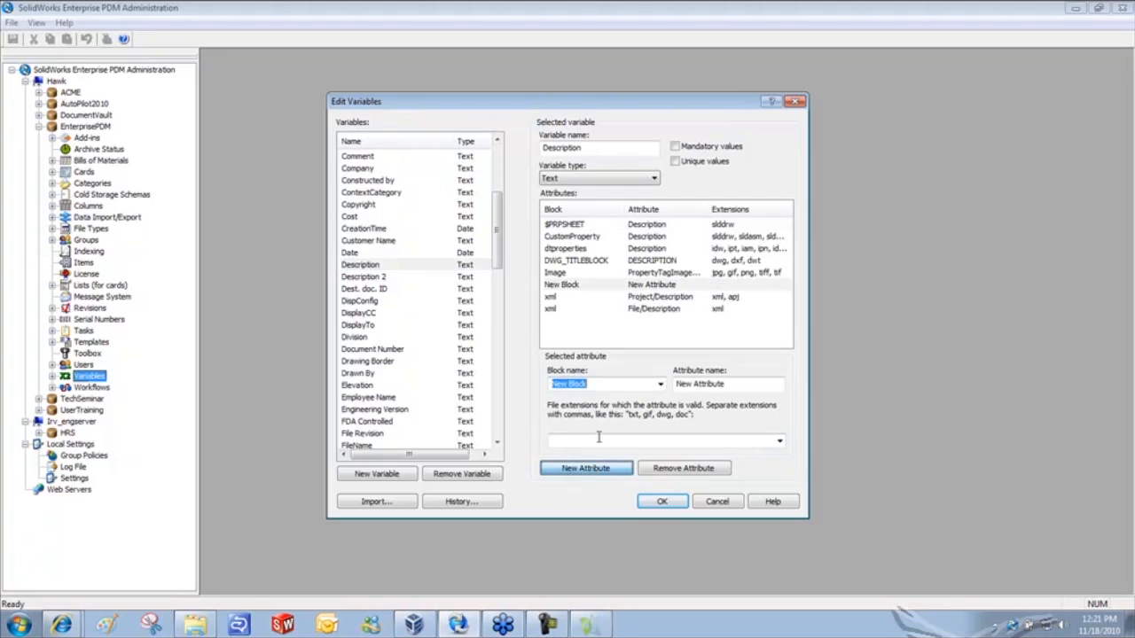
{"action": "type", "text": "Title Block"}
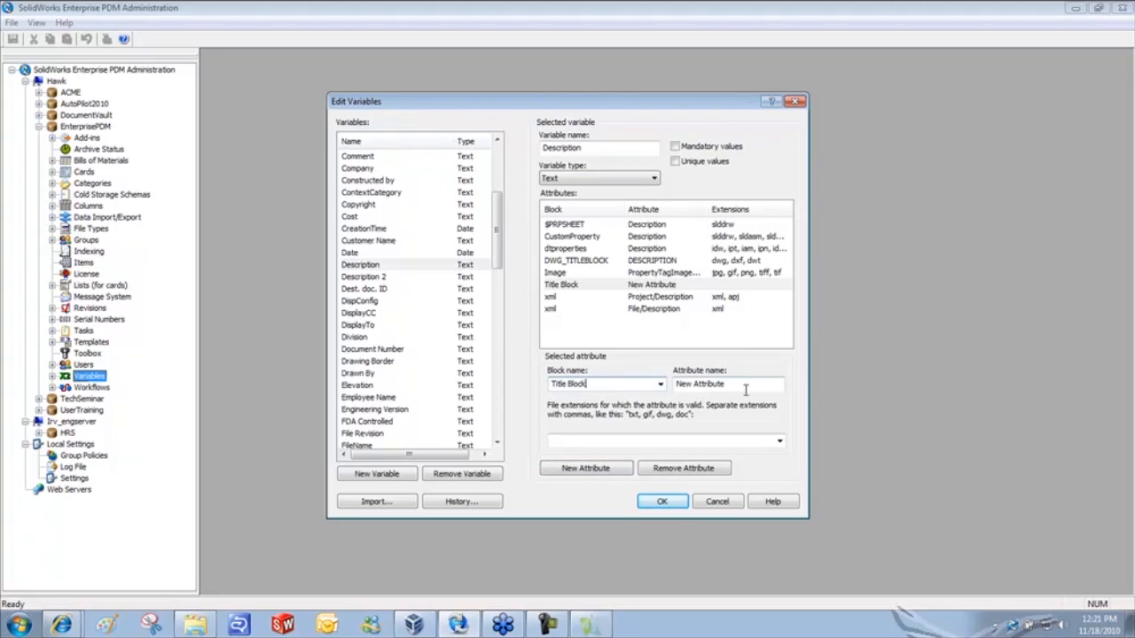
{"action": "left_click_drag", "start_coordinate": [745, 386], "coordinate": [669, 387]}
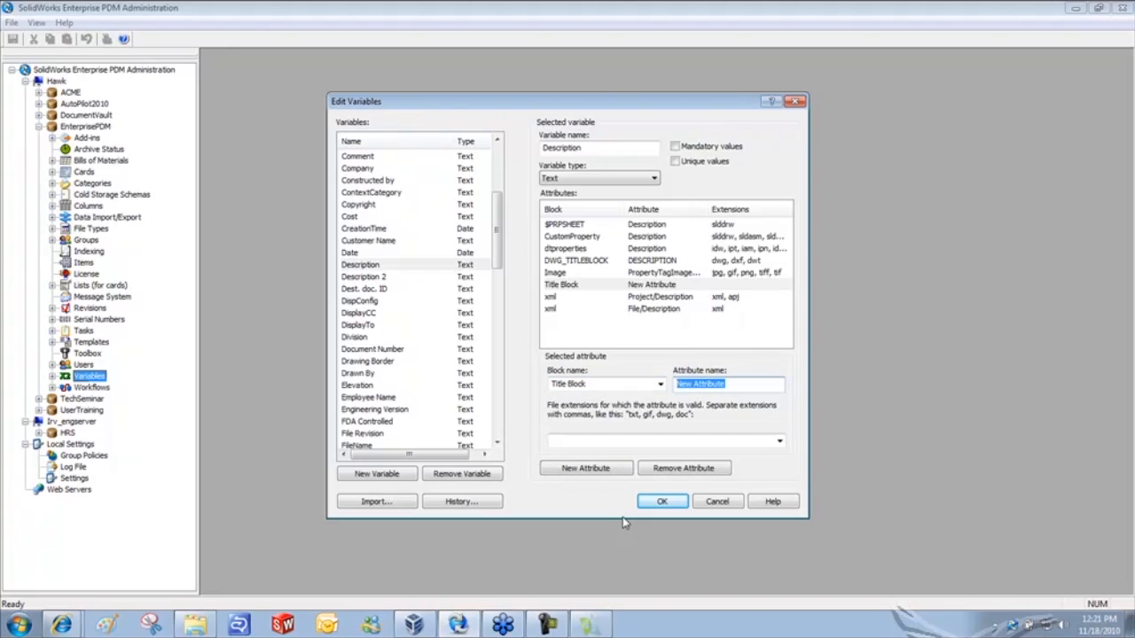
{"action": "type", "text": "Drawi"}
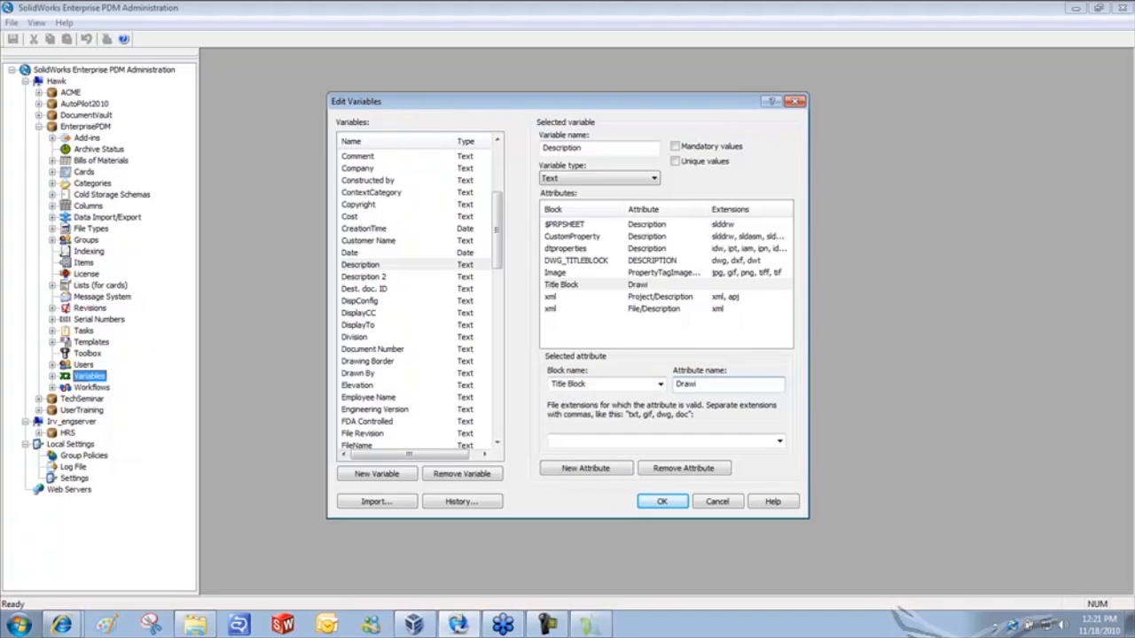
{"action": "type", "text": "ng Title"}
{"action": "left_click", "coordinate": [706, 441]}
{"action": "type", "text": "dwg"}
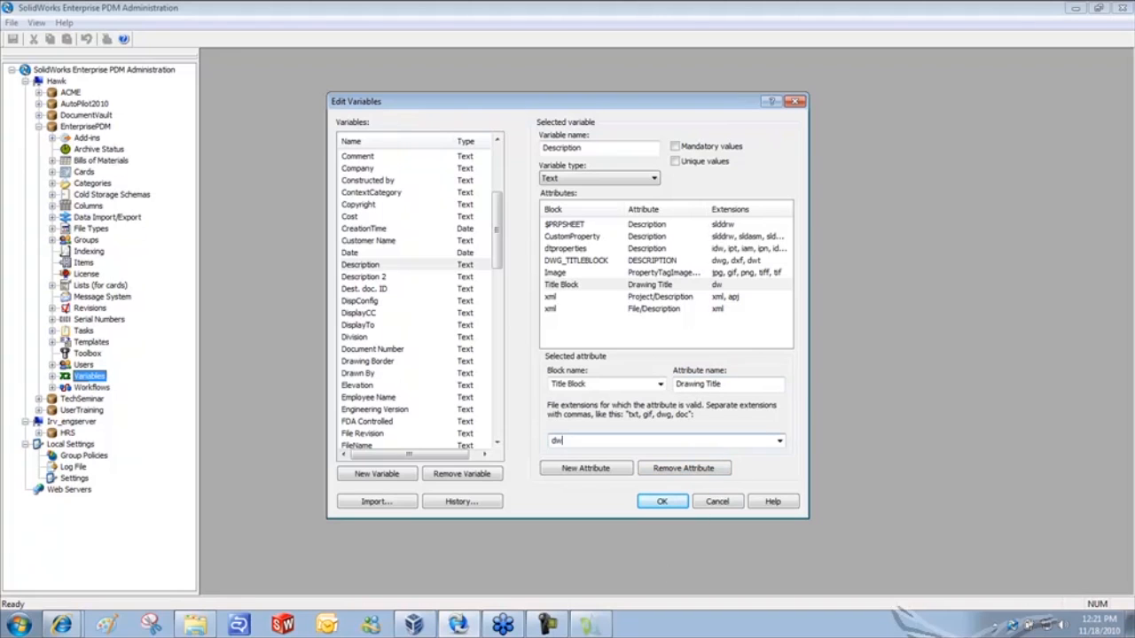
{"action": "left_click", "coordinate": [661, 503]}
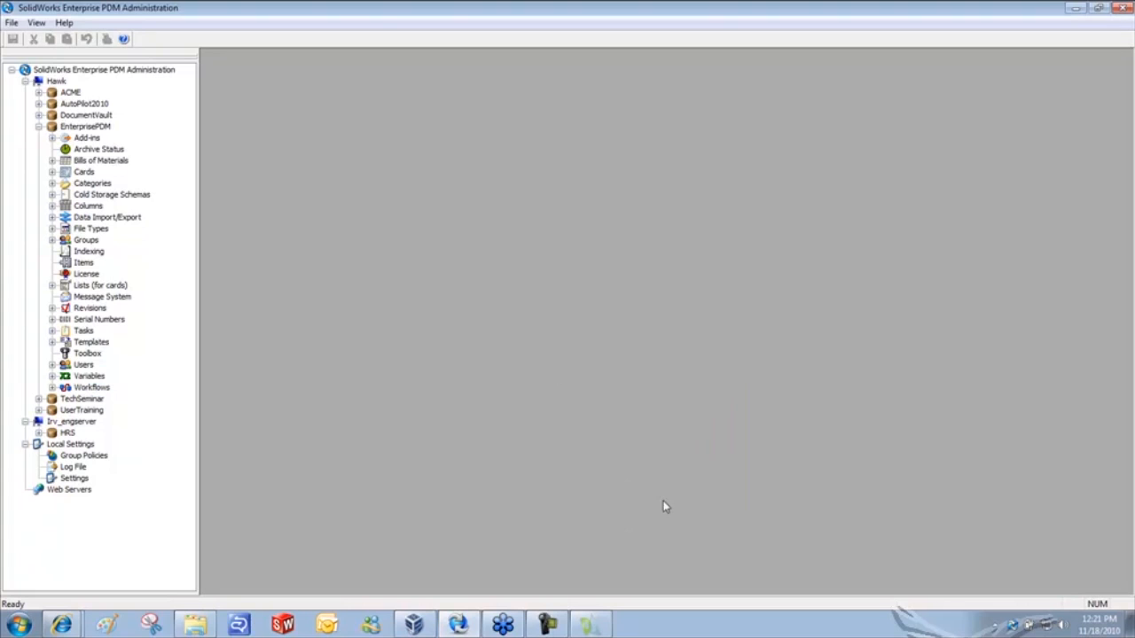
- View 301830.dwg's data card (Yoke / Saw Pivot, SW-201830, 6061 Alloy), then return to DraftSight
{"action": "left_click", "coordinate": [1123, 9]}
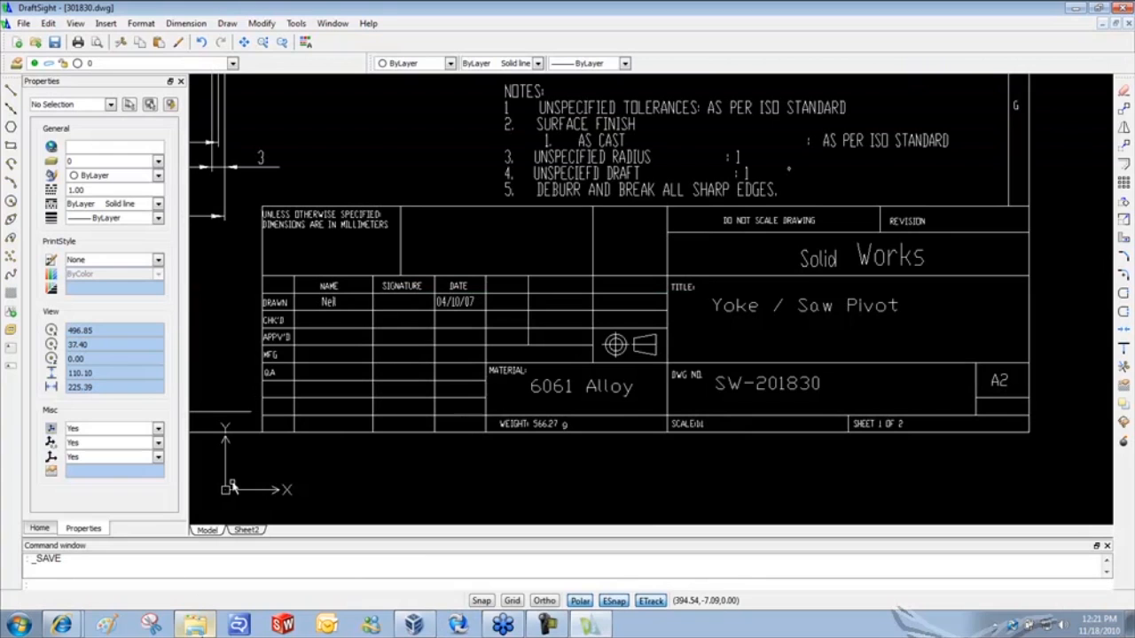
{"action": "left_click", "coordinate": [191, 621]}
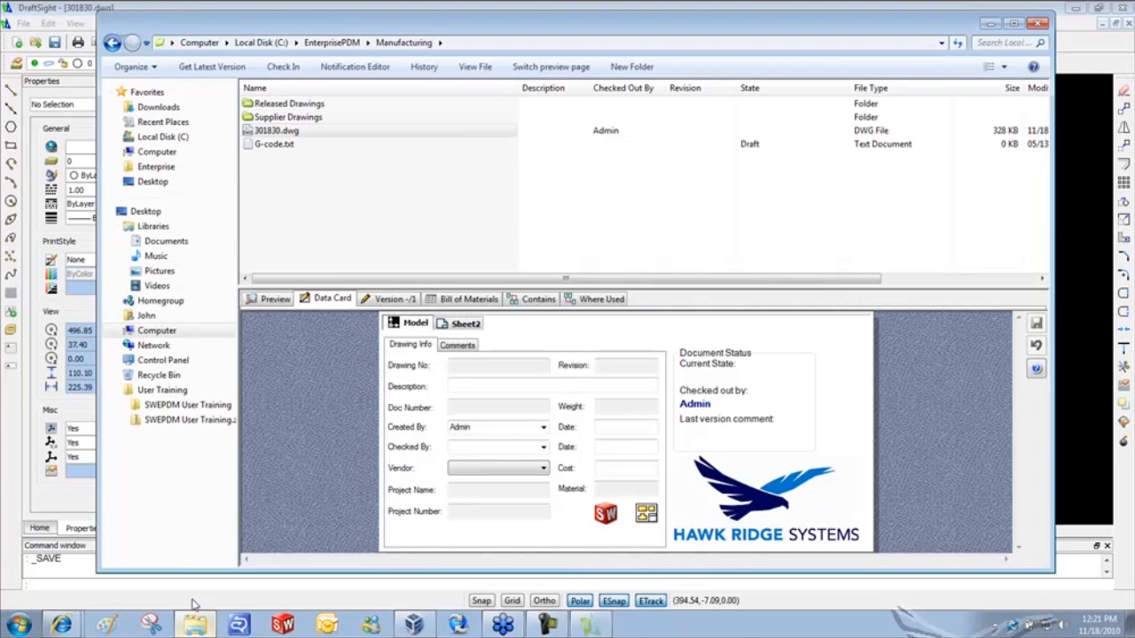
{"action": "left_click", "coordinate": [347, 190]}
{"action": "left_click", "coordinate": [291, 133]}
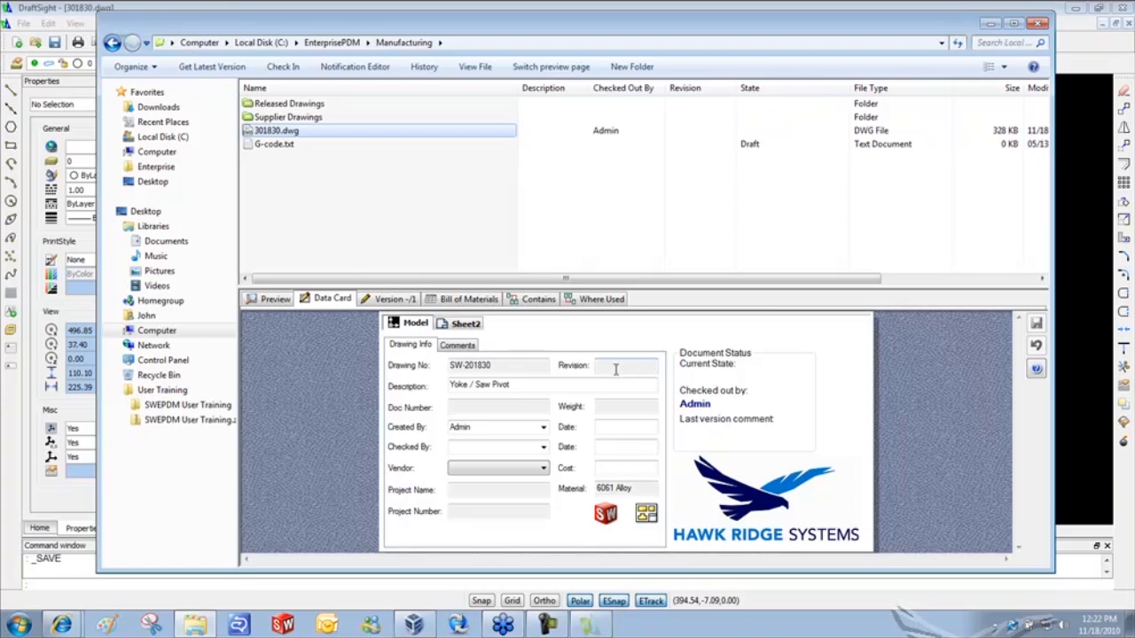
{"action": "left_click", "coordinate": [720, 5]}
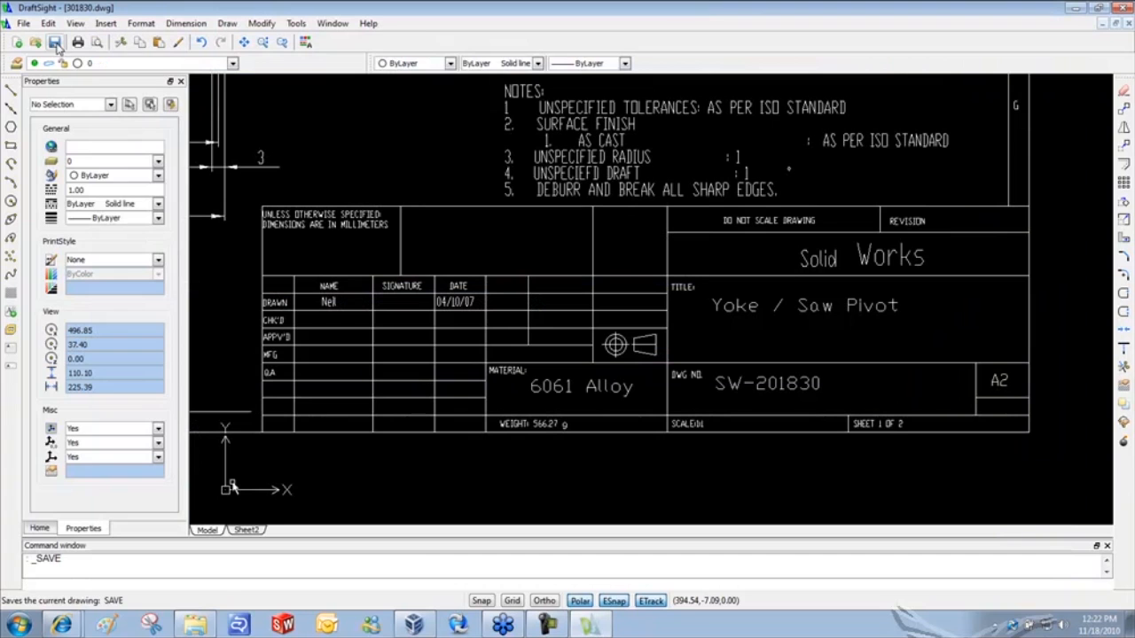
- Close DraftSight and check in 301830.dwg as version 2 with the comment 'Added blocks'
{"action": "left_click", "coordinate": [1124, 7]}
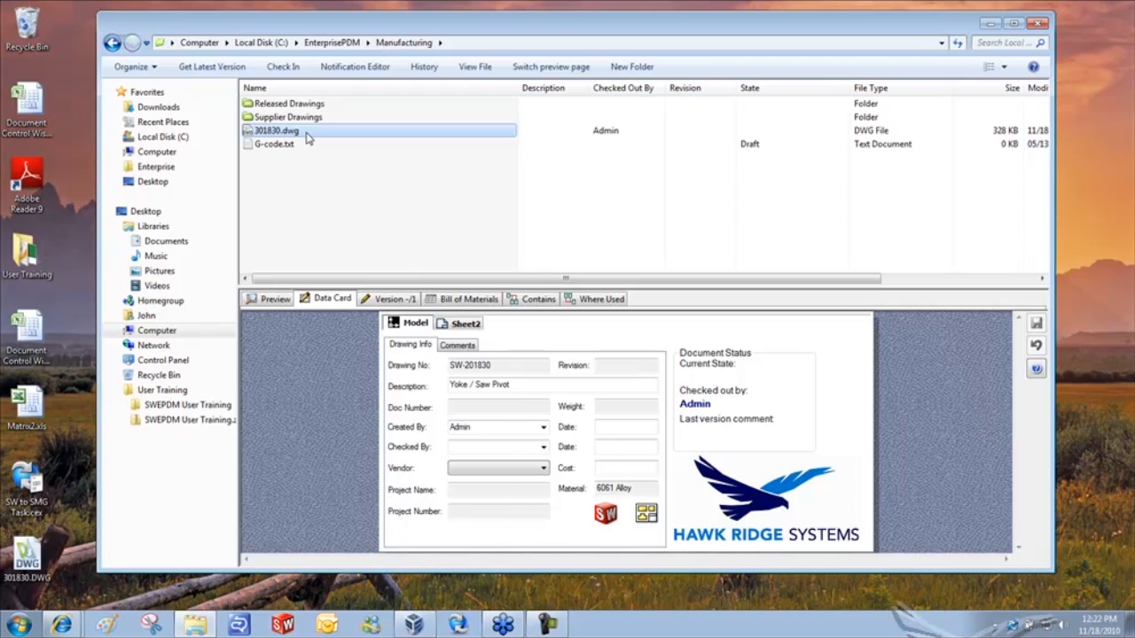
{"action": "right_click", "coordinate": [308, 139]}
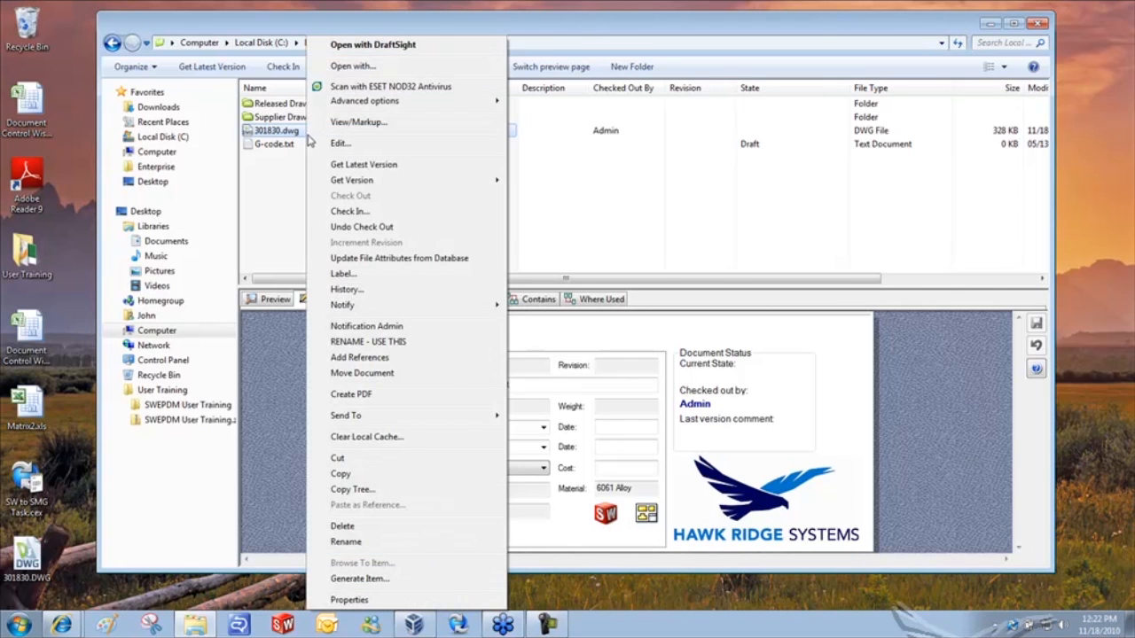
{"action": "left_click", "coordinate": [337, 212]}
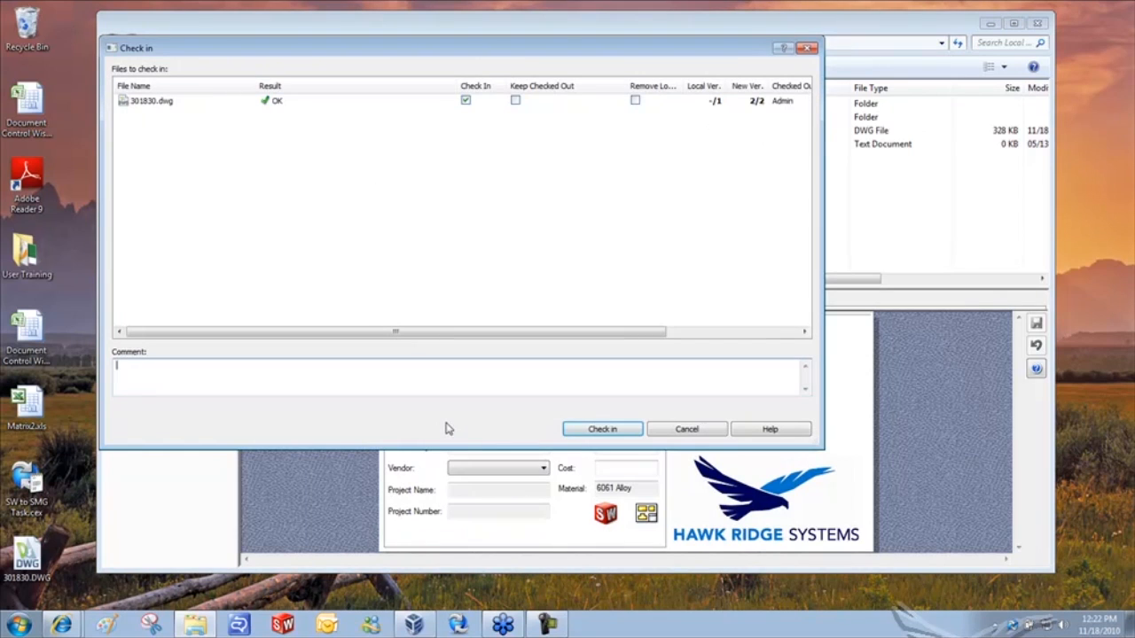
{"action": "type", "text": "Added blocks"}
{"action": "left_click", "coordinate": [601, 429]}
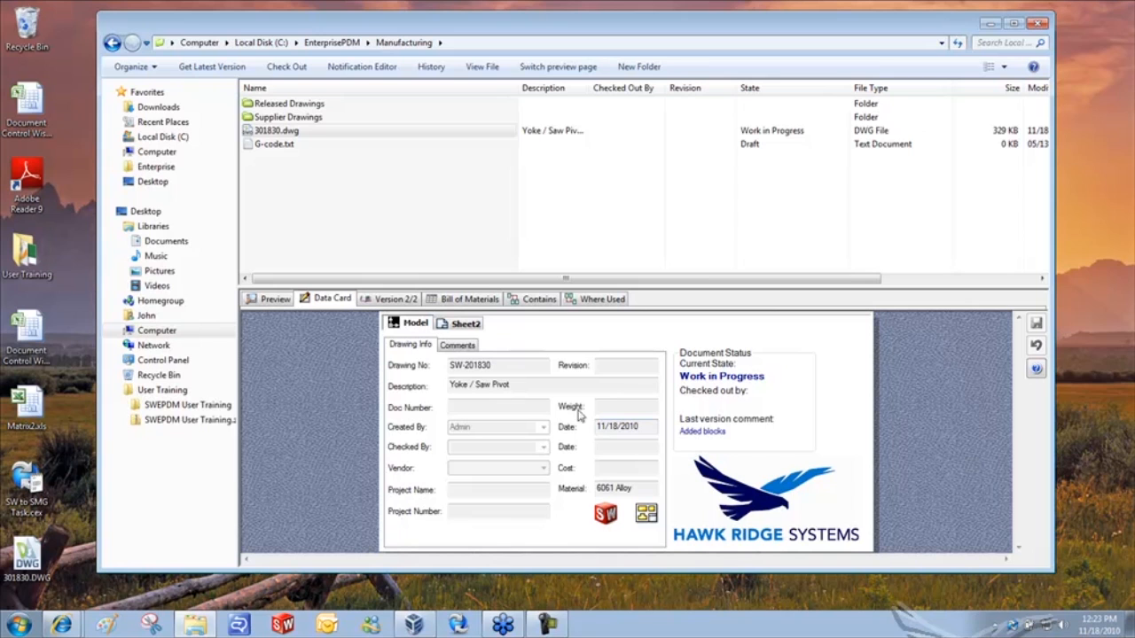
- Check out 301830.dwg again so its data card becomes editable
{"action": "right_click", "coordinate": [270, 132]}
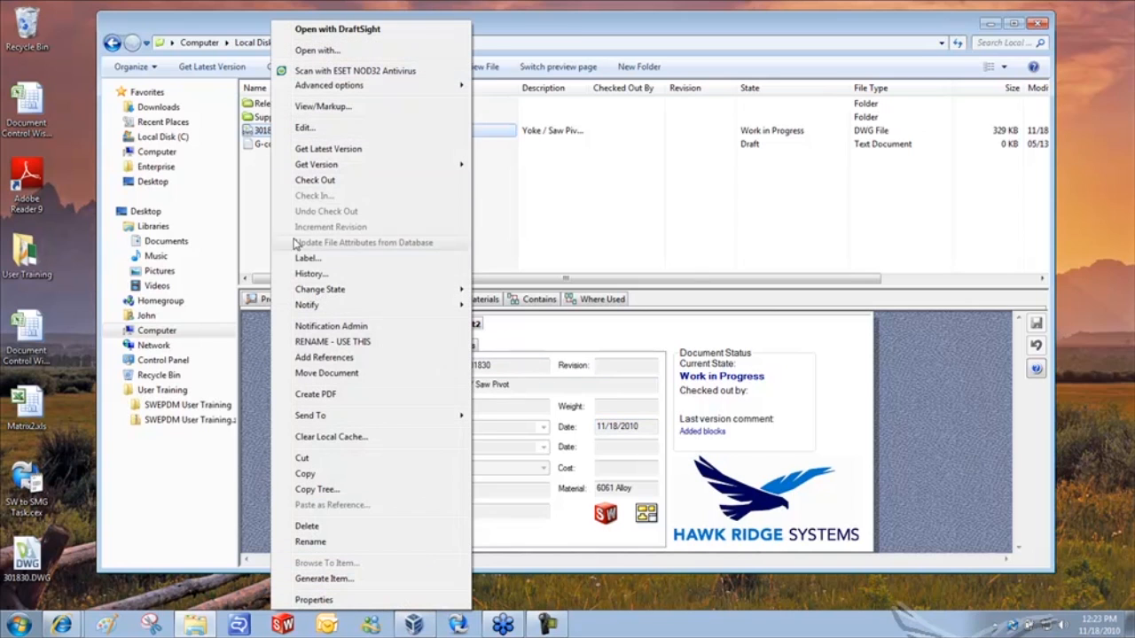
{"action": "left_click", "coordinate": [340, 181]}
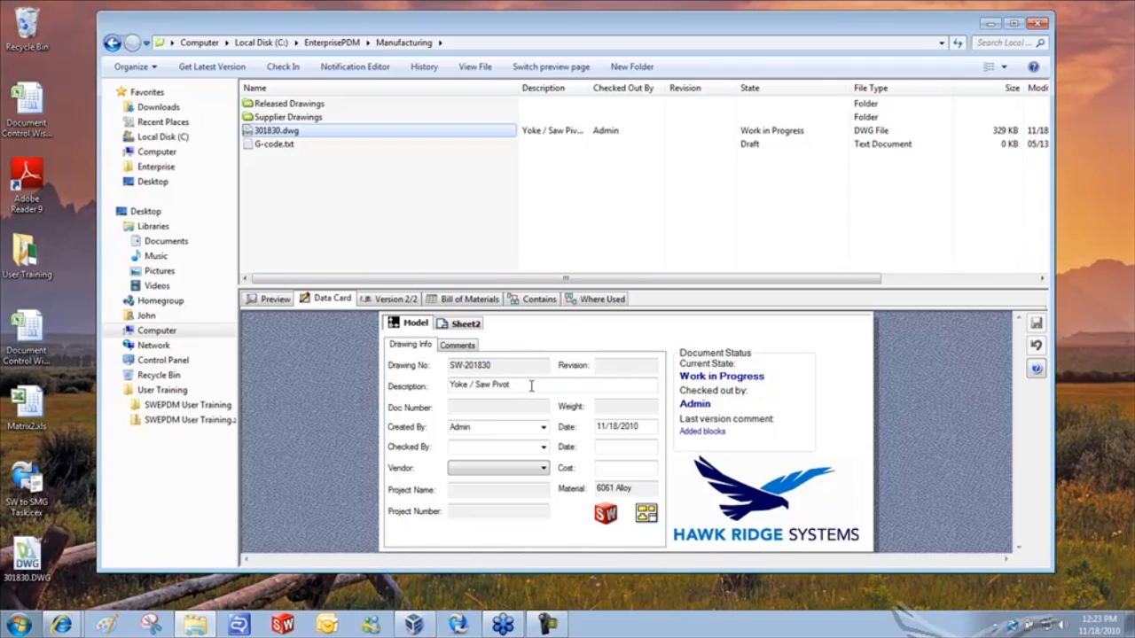
- Delete ' / Saw' so the Description reads 'Yoke Pivot', leaving Material at 6061 Alloy
{"action": "double_click", "coordinate": [479, 386]}
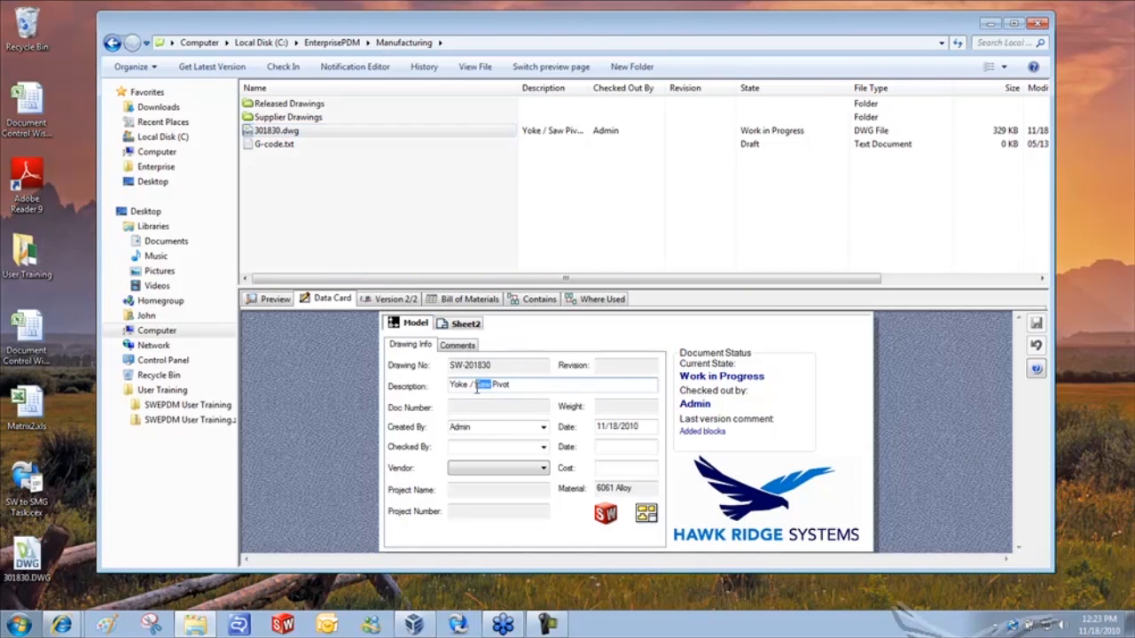
{"action": "left_click_drag", "start_coordinate": [477, 388], "coordinate": [474, 405]}
{"action": "key", "text": "Delete"}
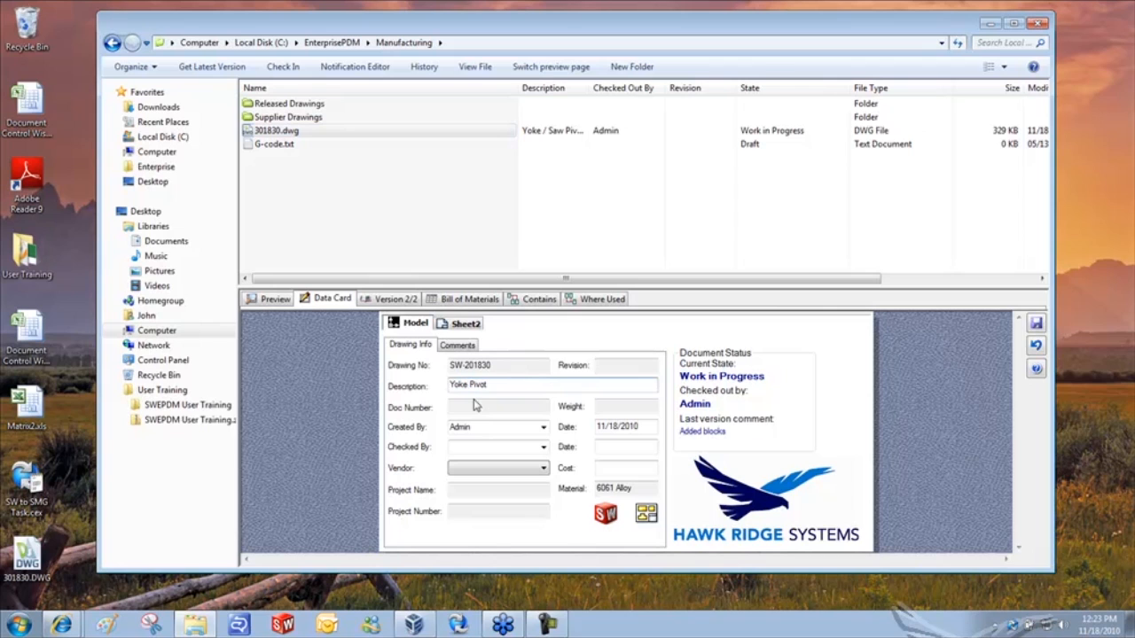
{"action": "left_click_drag", "start_coordinate": [649, 493], "coordinate": [560, 489]}
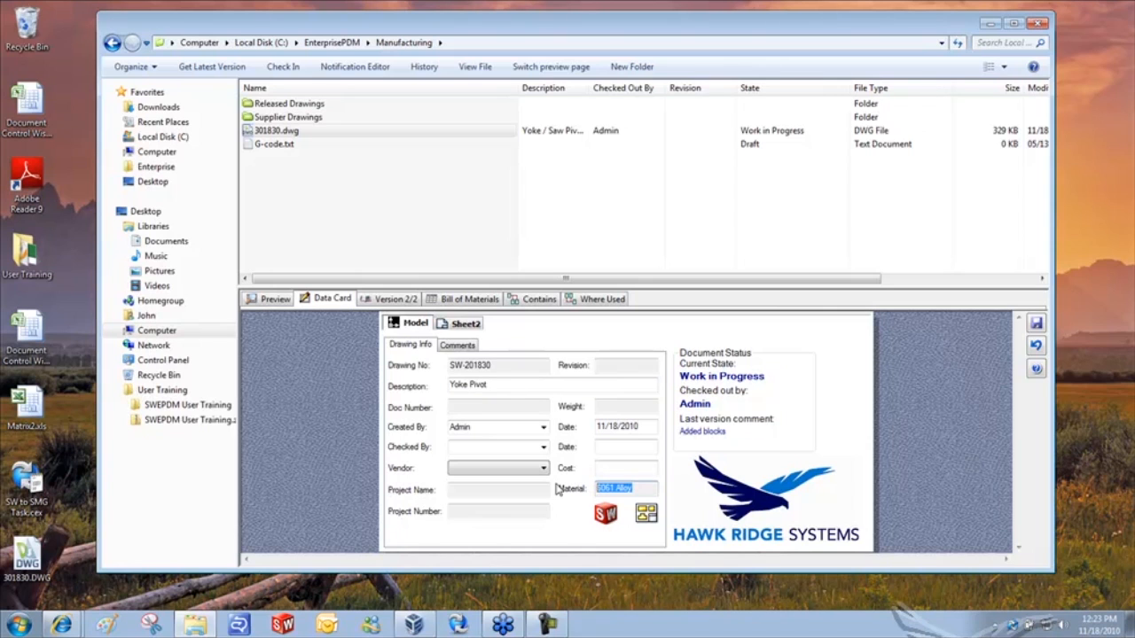
{"action": "left_click", "coordinate": [638, 487]}
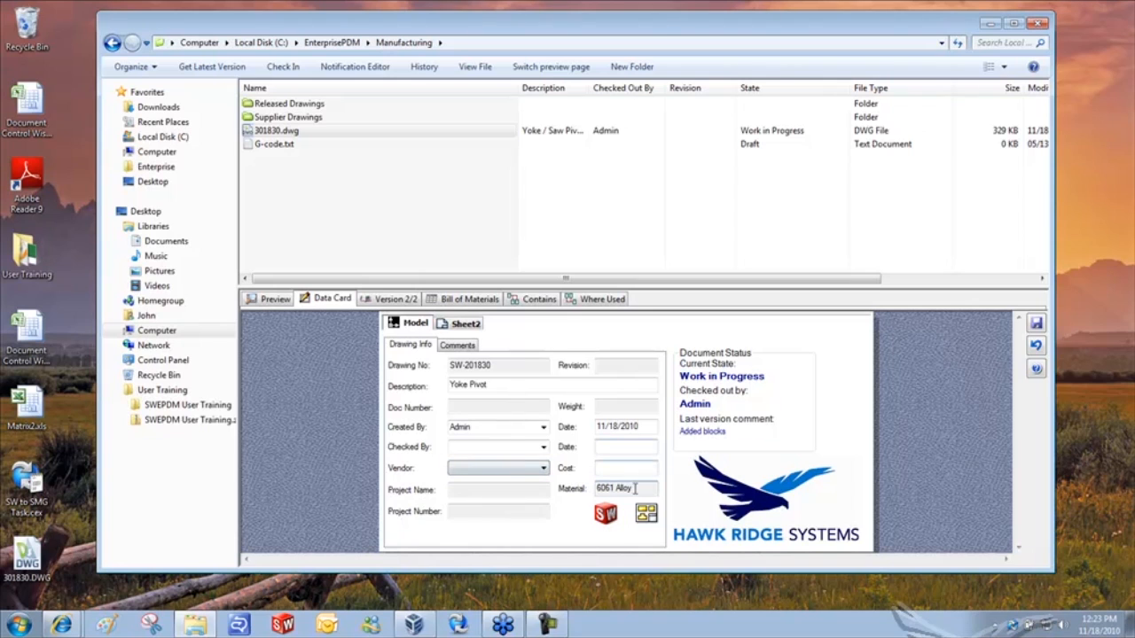
- Log into the EnterprisePDM vault in the Administration tool
{"action": "left_click", "coordinate": [458, 626]}
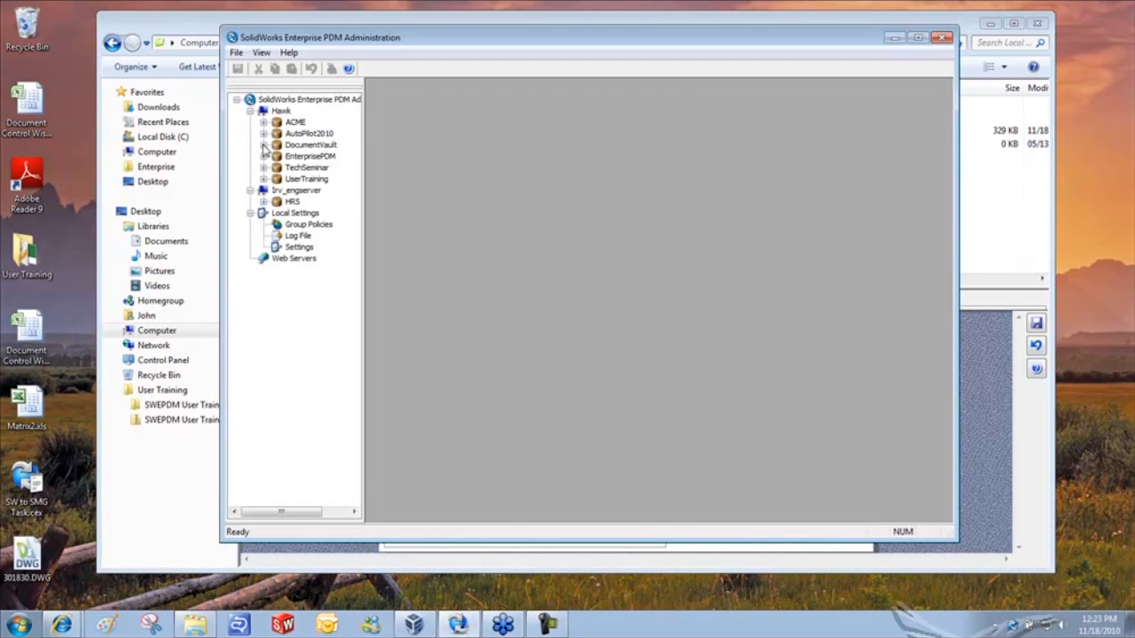
{"action": "left_click", "coordinate": [263, 156]}
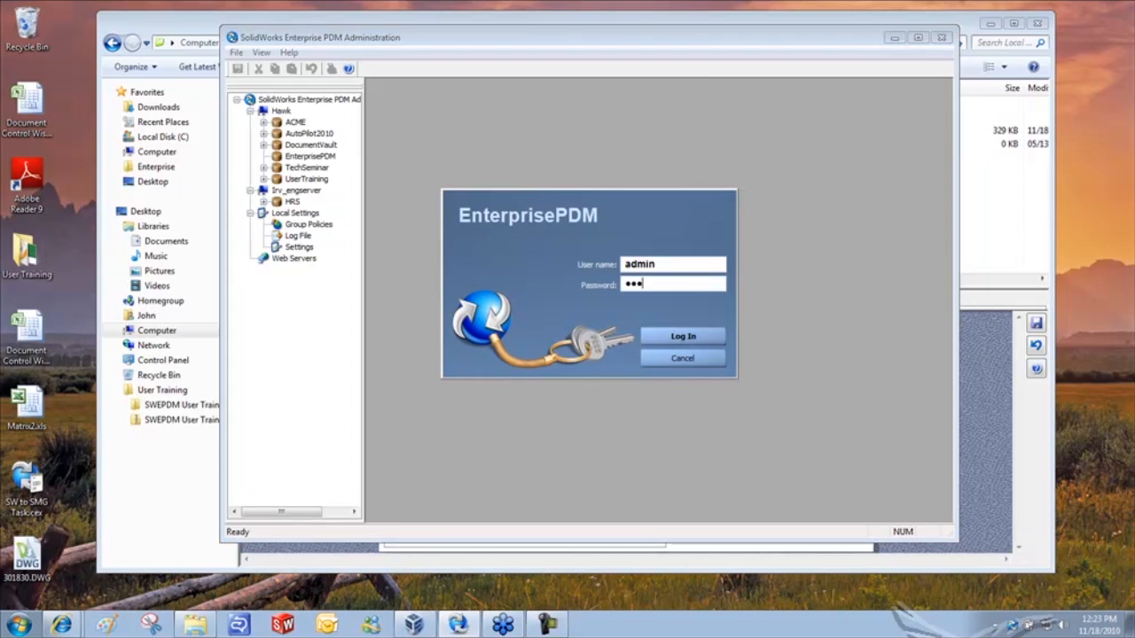
{"action": "left_click", "coordinate": [648, 332]}
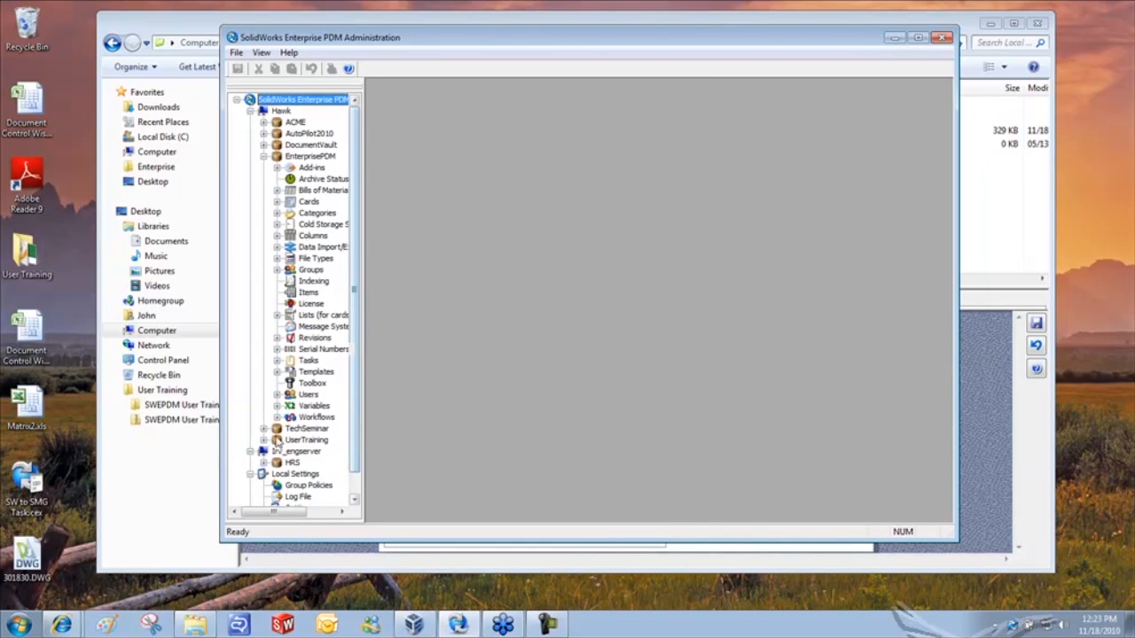
- Clear Read-only on the SolidWorks Drawing Card's Material field, save the card and close Administration
{"action": "left_click", "coordinate": [277, 203]}
{"action": "left_click", "coordinate": [290, 224]}
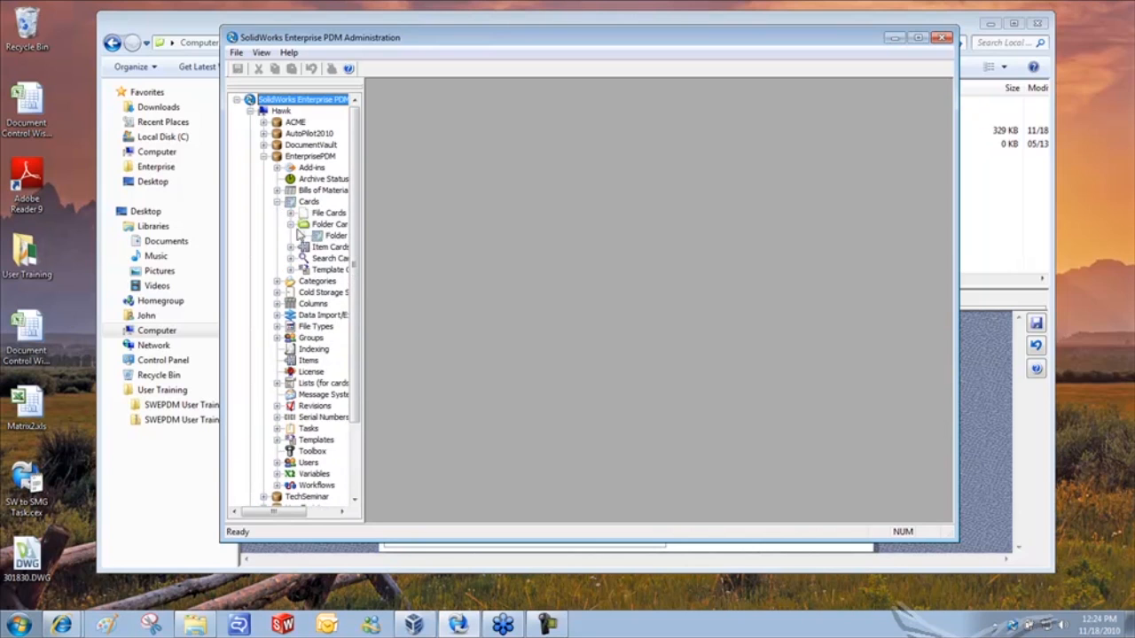
{"action": "left_click", "coordinate": [290, 214]}
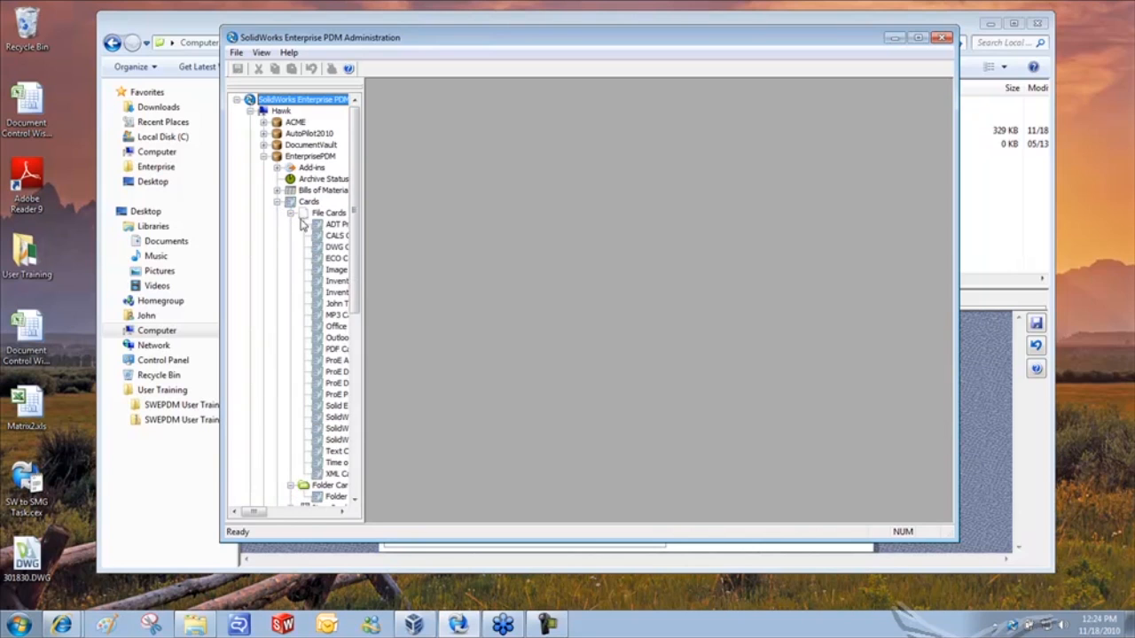
{"action": "left_click", "coordinate": [345, 429]}
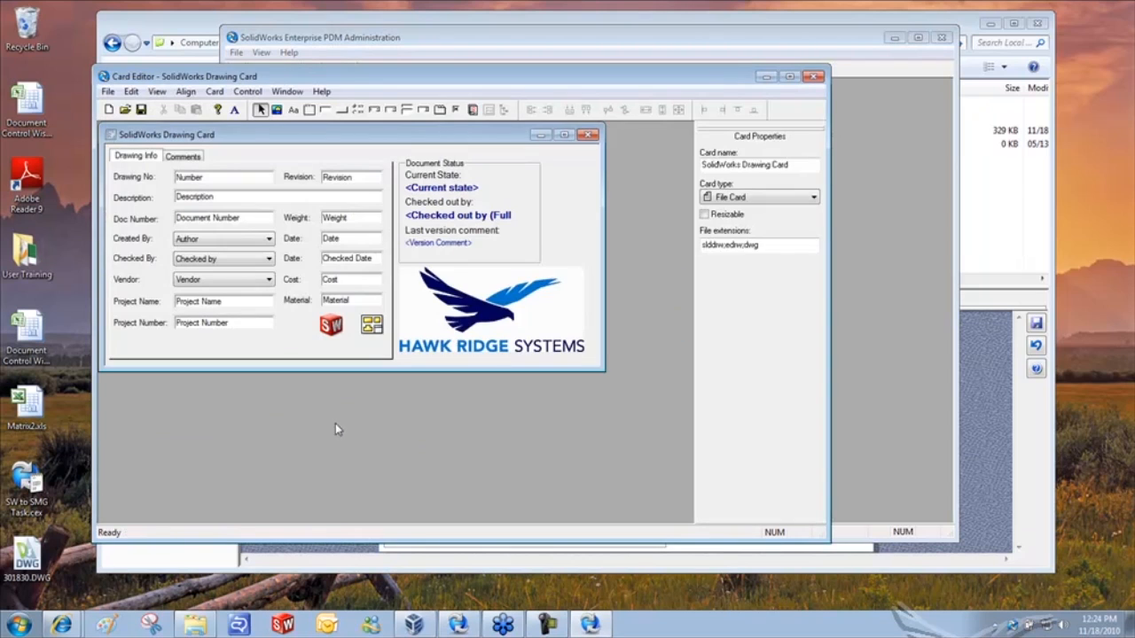
{"action": "left_click", "coordinate": [342, 301]}
{"action": "left_click", "coordinate": [717, 311]}
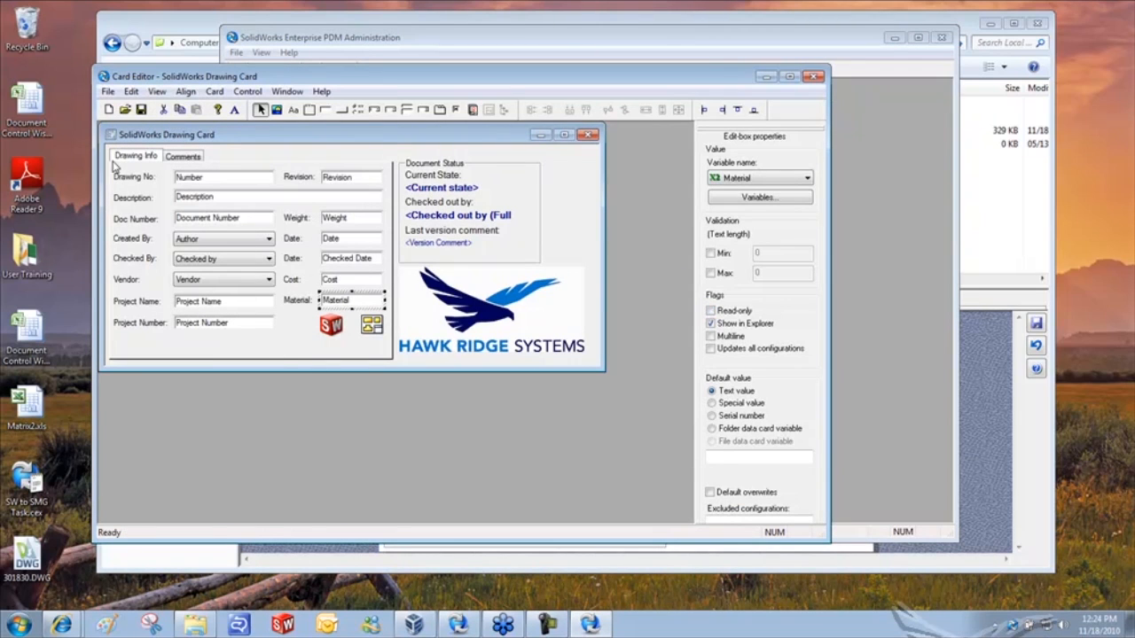
{"action": "left_click", "coordinate": [141, 109]}
{"action": "left_click", "coordinate": [813, 77]}
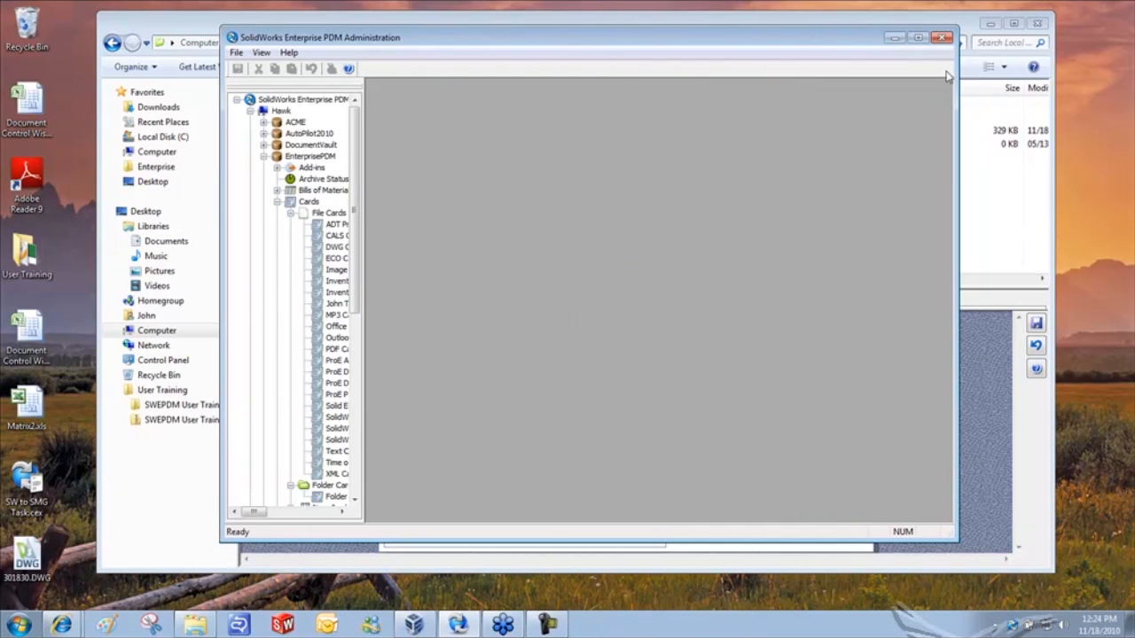
{"action": "left_click", "coordinate": [941, 38]}
- Save the data card with Material changed to Steel and reopen 301830.dwg in DraftSight
{"action": "left_click", "coordinate": [424, 168]}
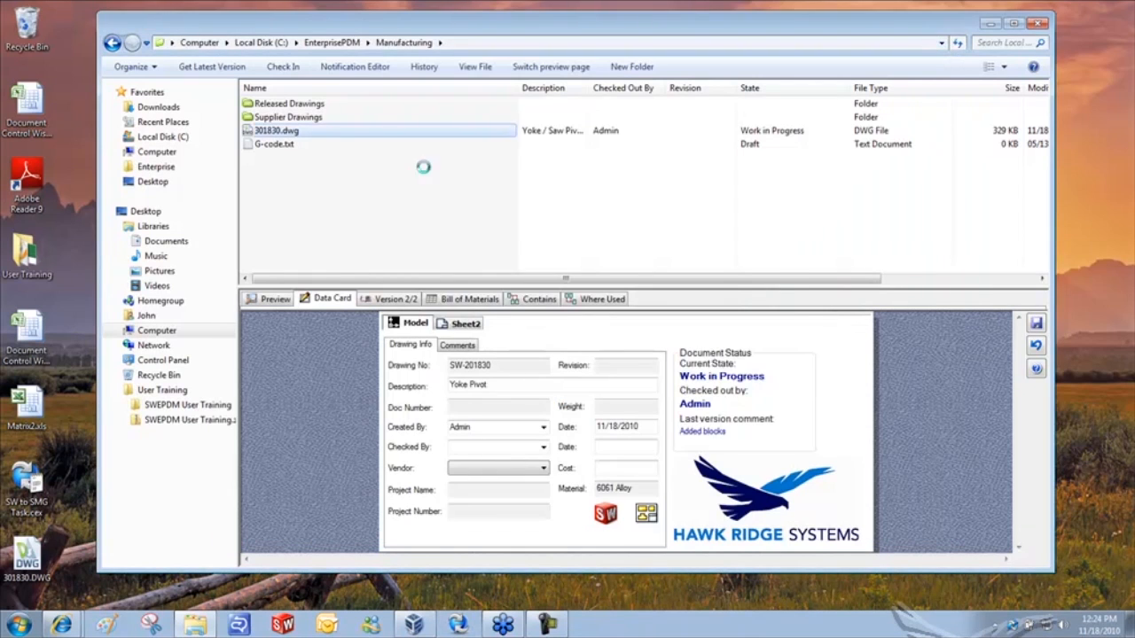
{"action": "left_click", "coordinate": [623, 369]}
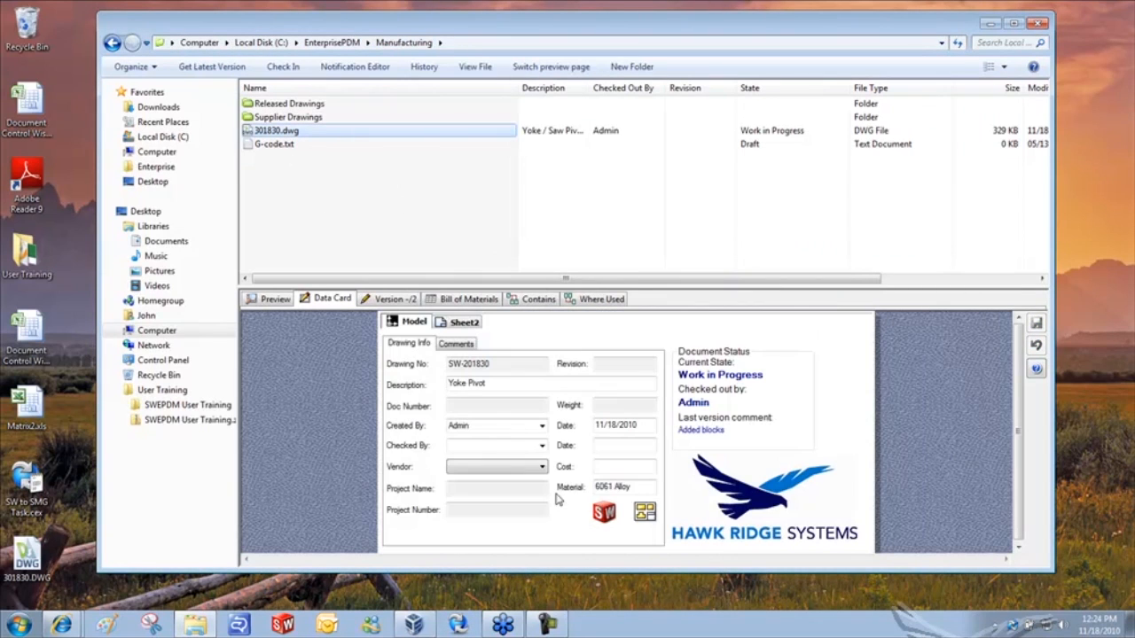
{"action": "type", "text": "Steel"}
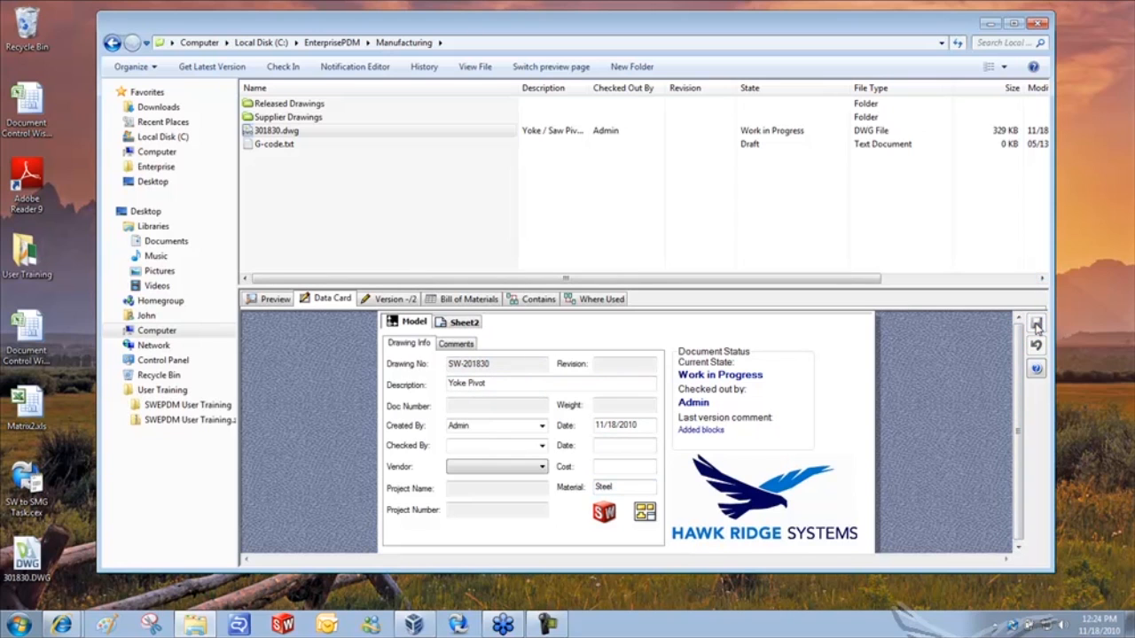
{"action": "left_click", "coordinate": [308, 134]}
{"action": "double_click", "coordinate": [310, 134]}
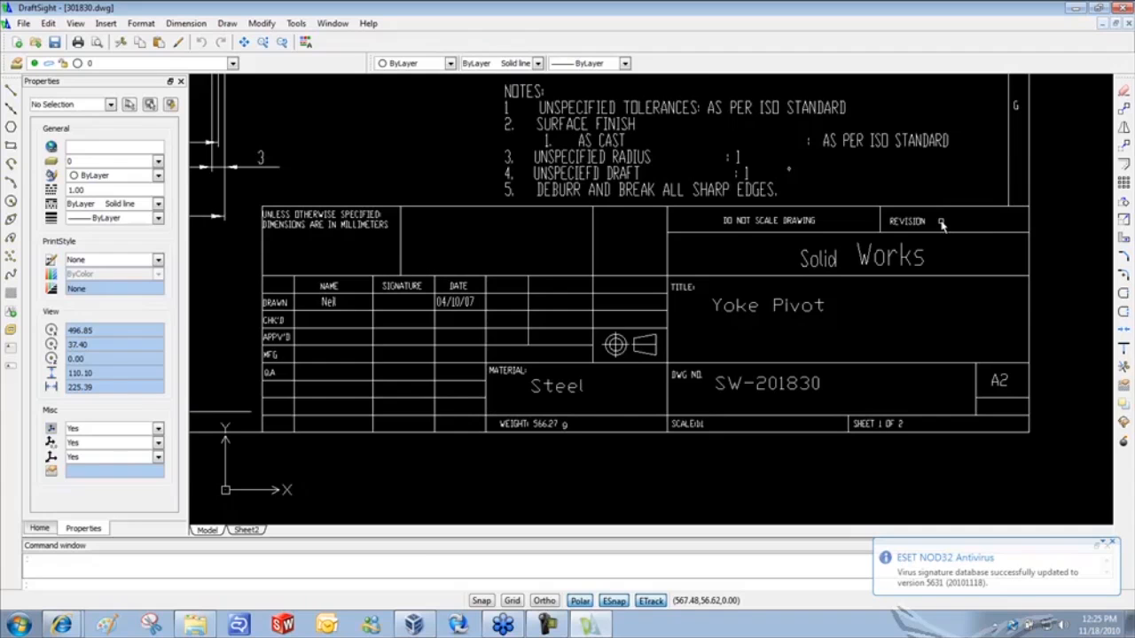
- Dismiss the antivirus notification and close DraftSight after checking the Steel title block
{"action": "left_click", "coordinate": [1112, 542]}
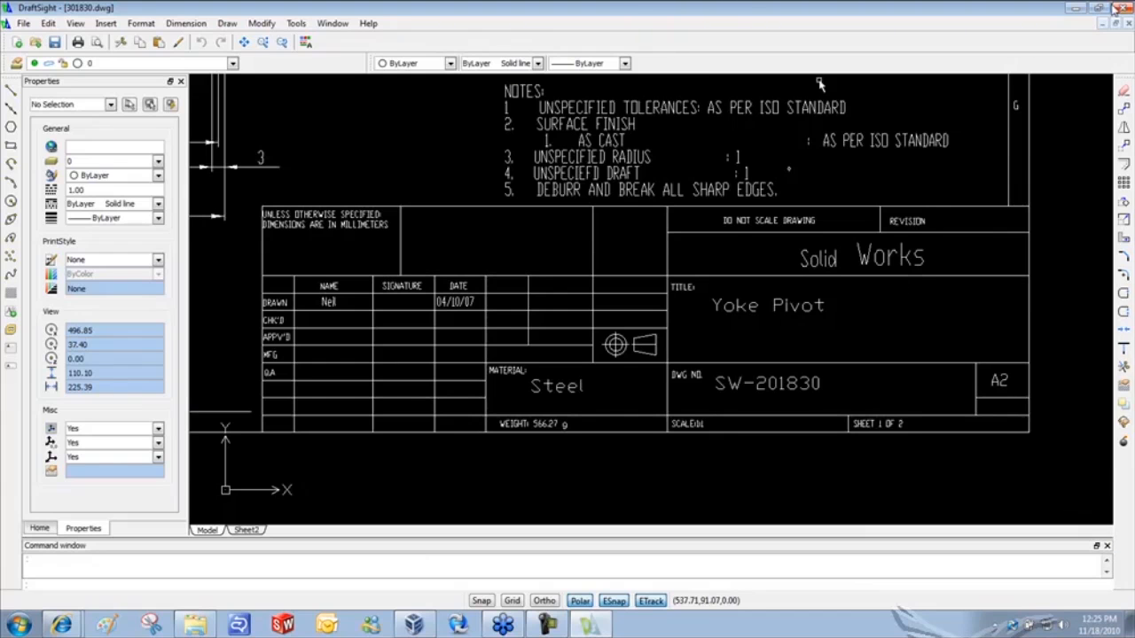
{"action": "left_click", "coordinate": [1122, 8]}
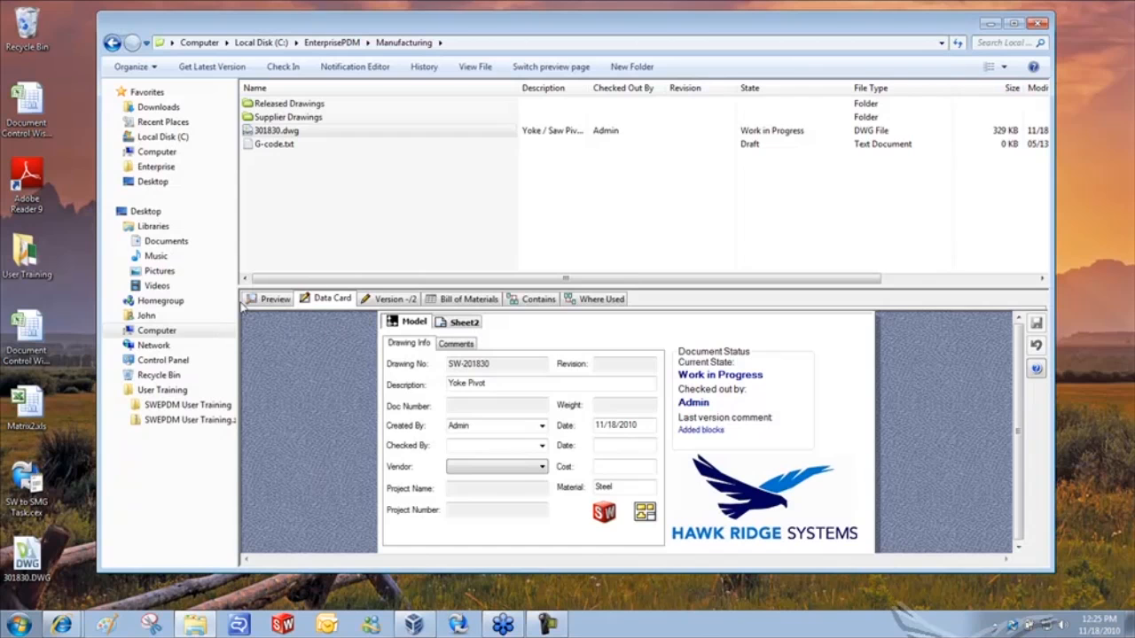
- Preview the title block, then check in 301830.dwg with the comment 'Changed properties of material'
{"action": "left_click", "coordinate": [271, 298]}
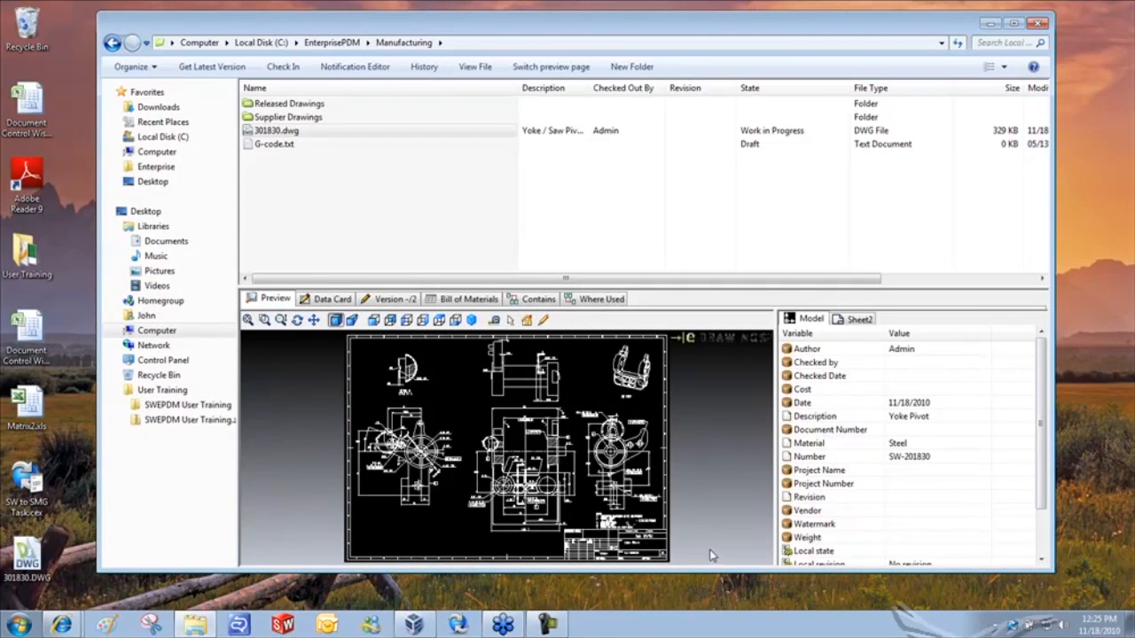
{"action": "scroll", "coordinate": [634, 554], "scroll_direction": "up", "scroll_amount": 4}
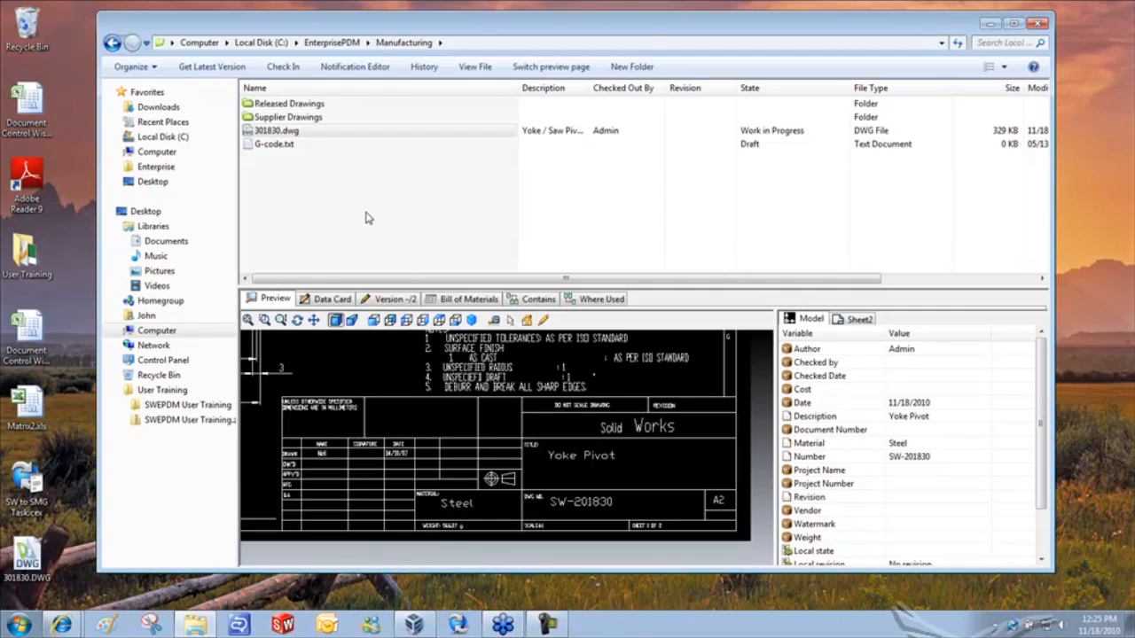
{"action": "right_click", "coordinate": [286, 130]}
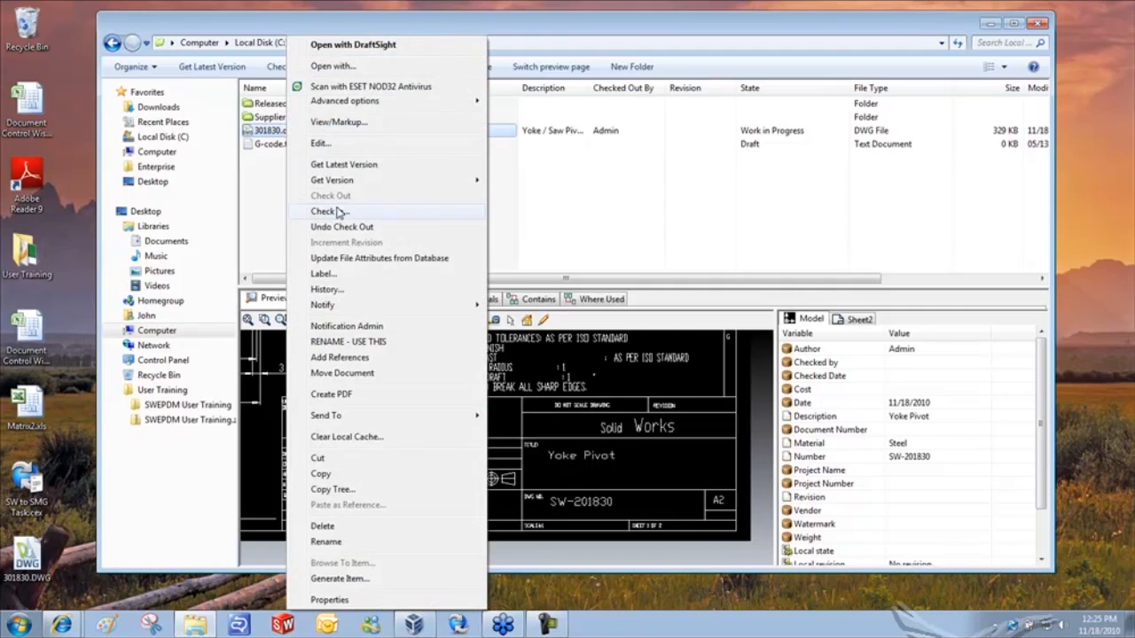
{"action": "left_click", "coordinate": [337, 213]}
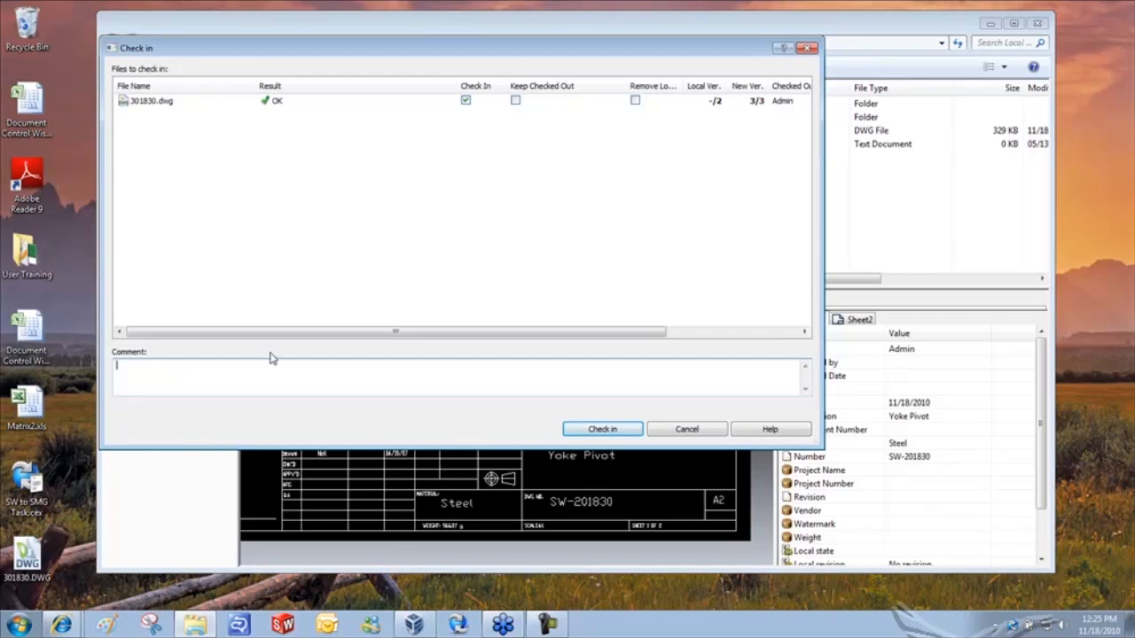
{"action": "type", "text": "Changed properties of material"}
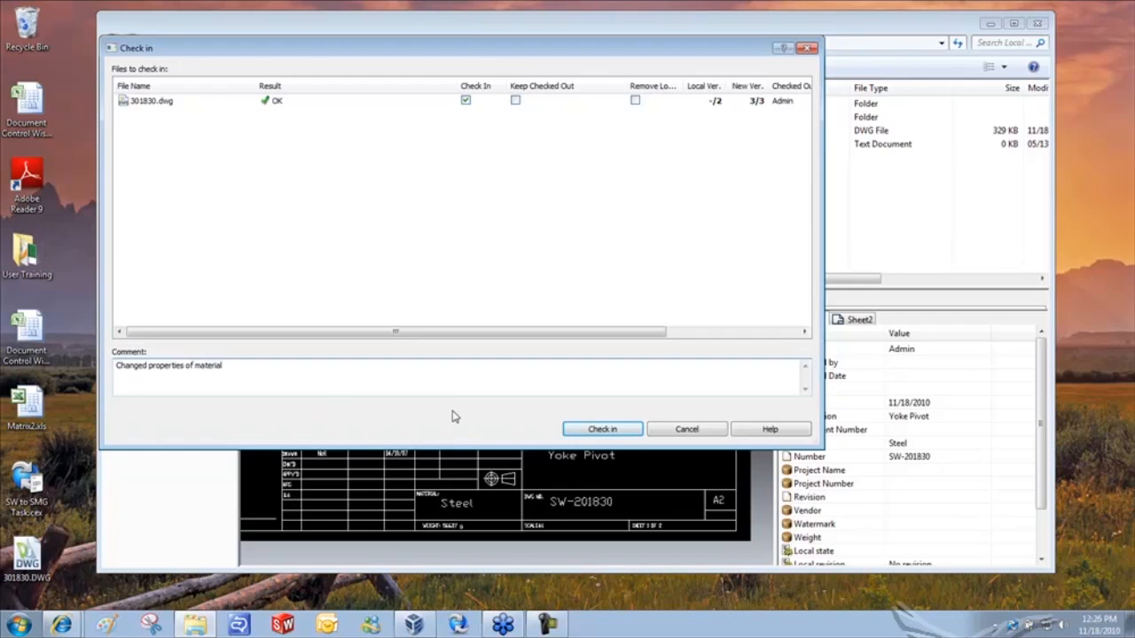
{"action": "left_click", "coordinate": [606, 431]}
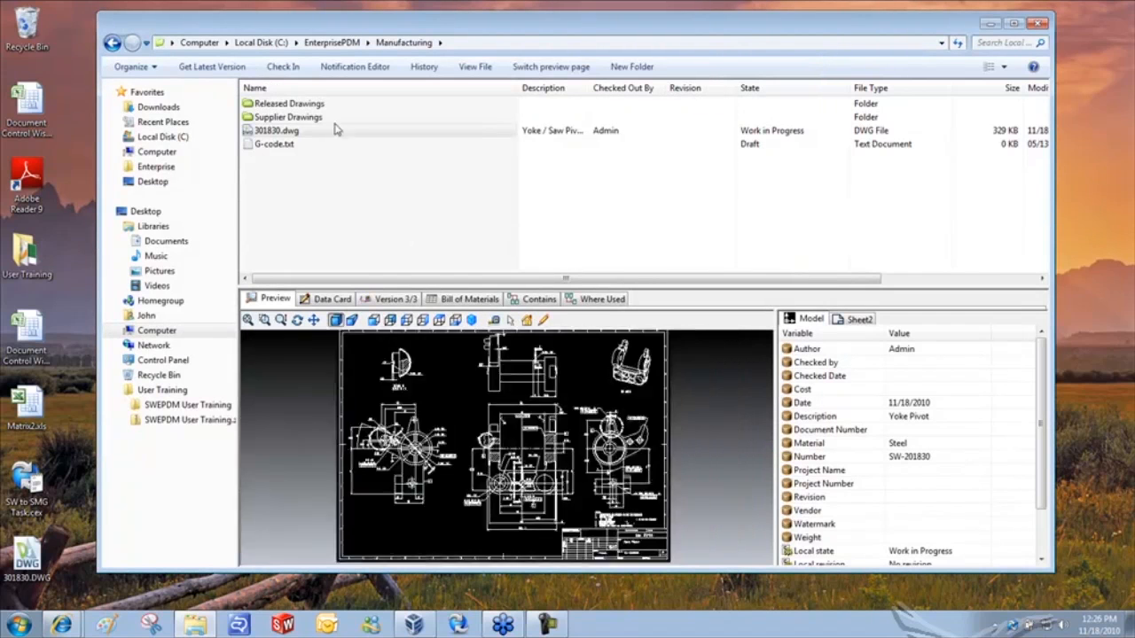
{"action": "right_click", "coordinate": [280, 135]}
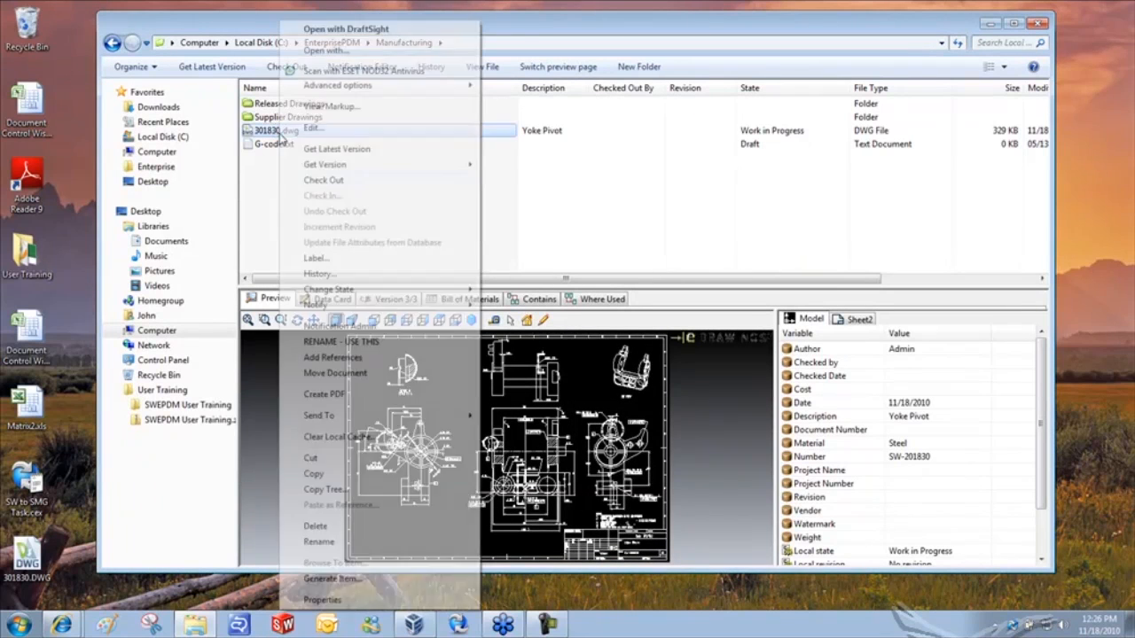
{"action": "left_click", "coordinate": [332, 277]}
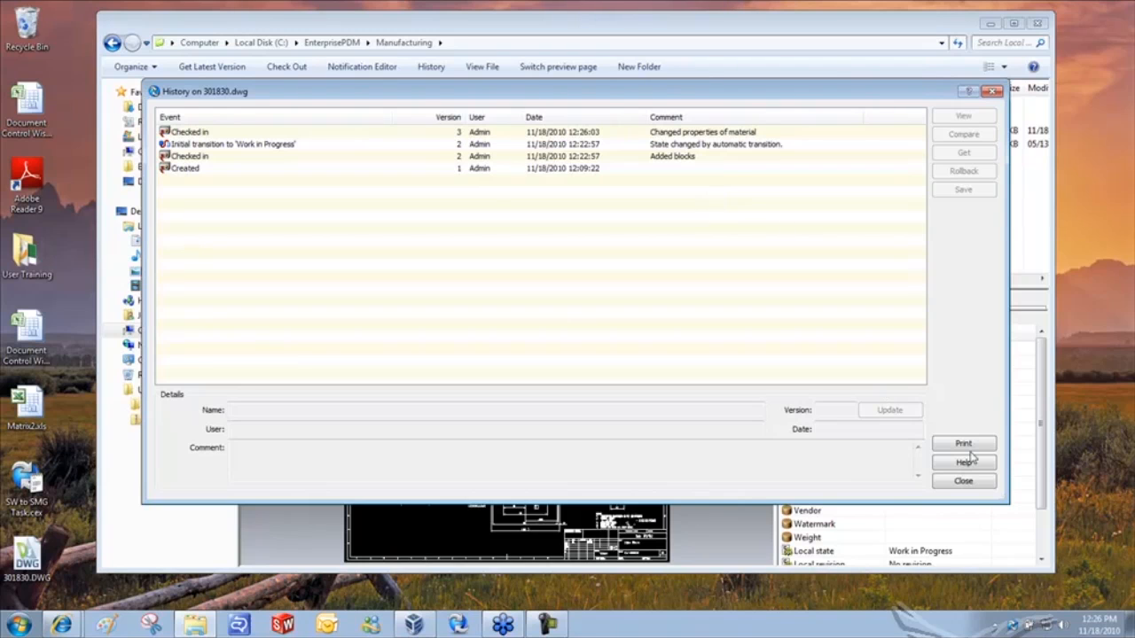
{"action": "left_click", "coordinate": [964, 480]}
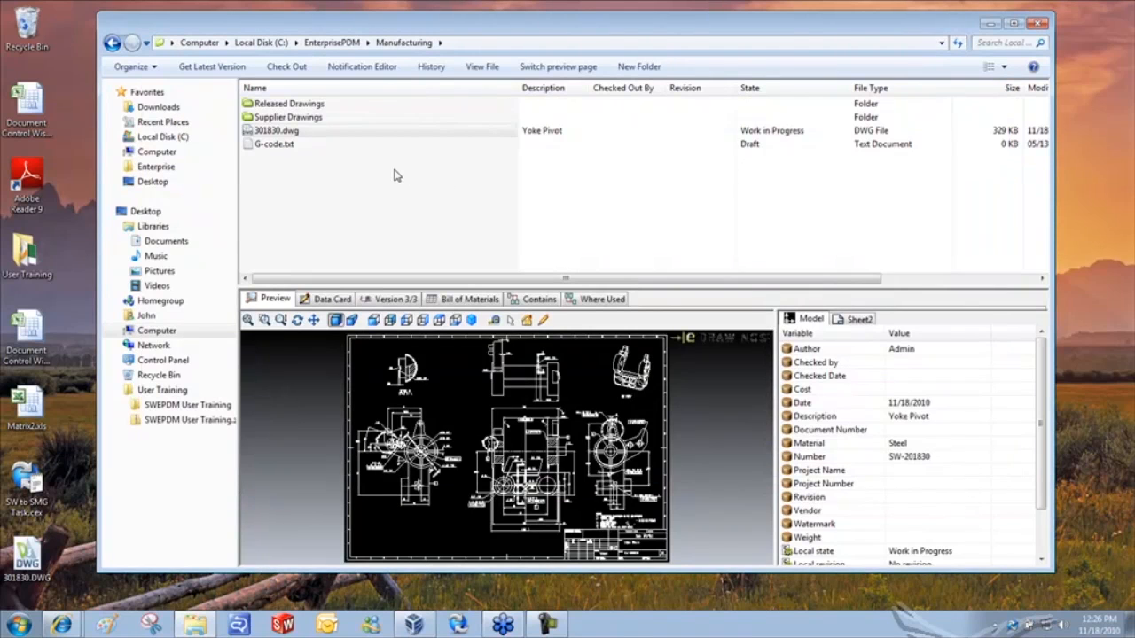
- Select 301830.dwg and show its Change State submenu of workflow transitions
{"action": "left_click", "coordinate": [293, 131]}
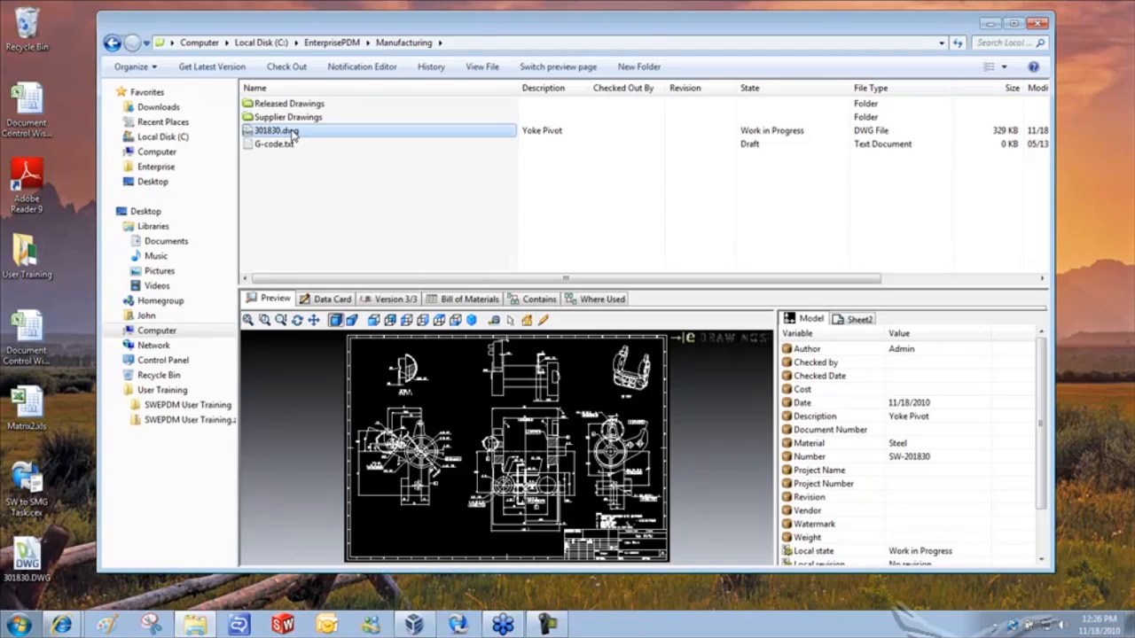
{"action": "right_click", "coordinate": [293, 132]}
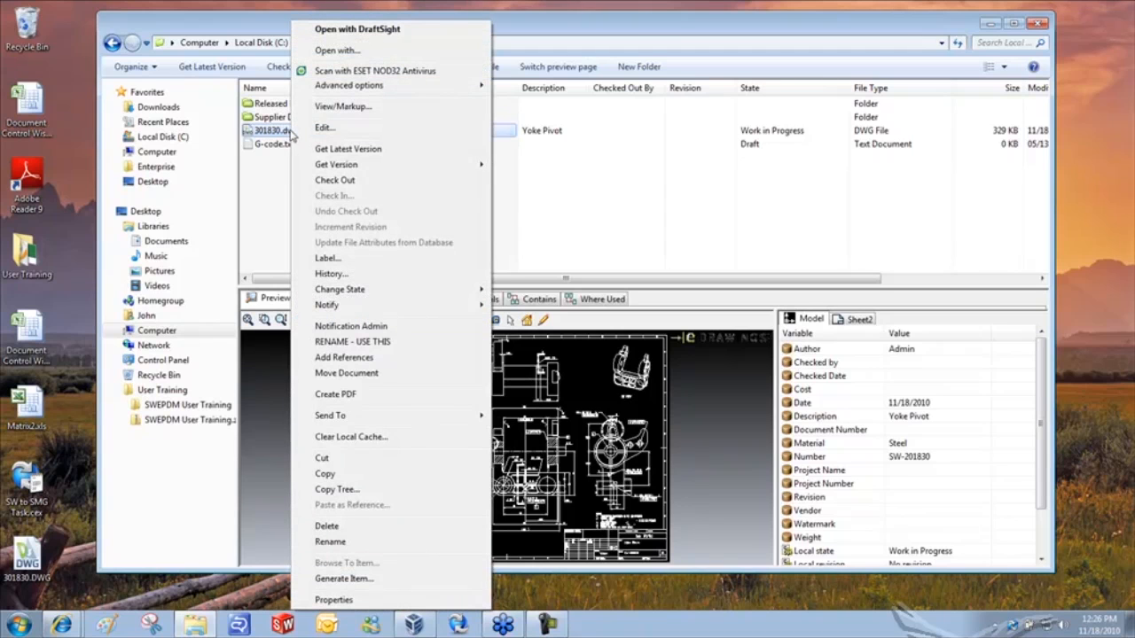
{"action": "mouse_move", "coordinate": [372, 291]}
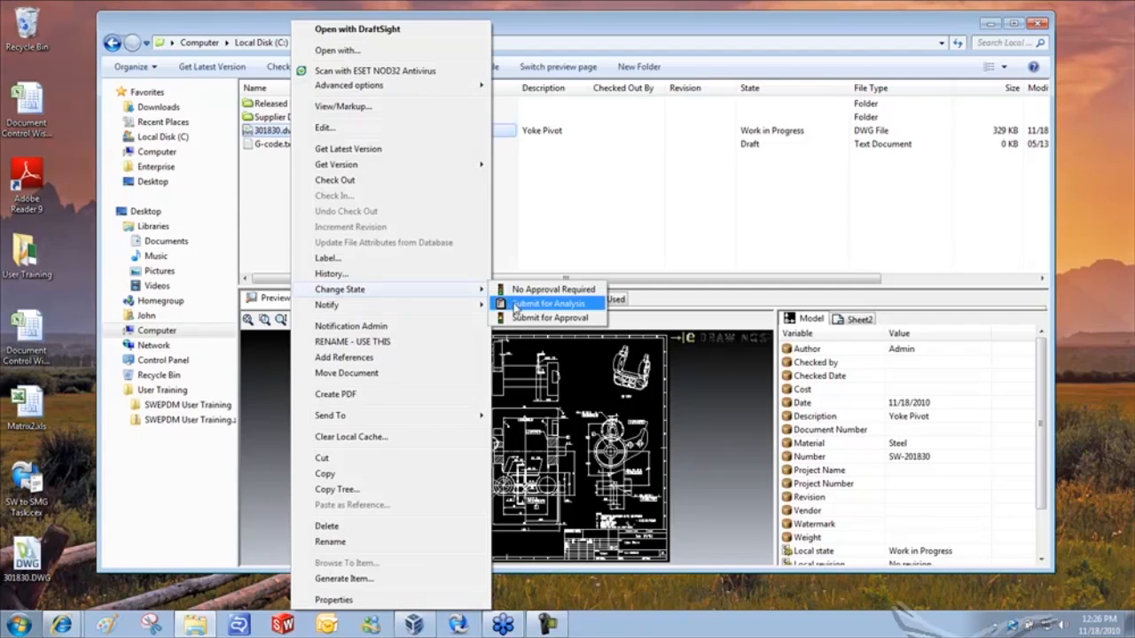
- Submit 301830.dwg for approval with the comment 'Please Review'
{"action": "left_click", "coordinate": [539, 317]}
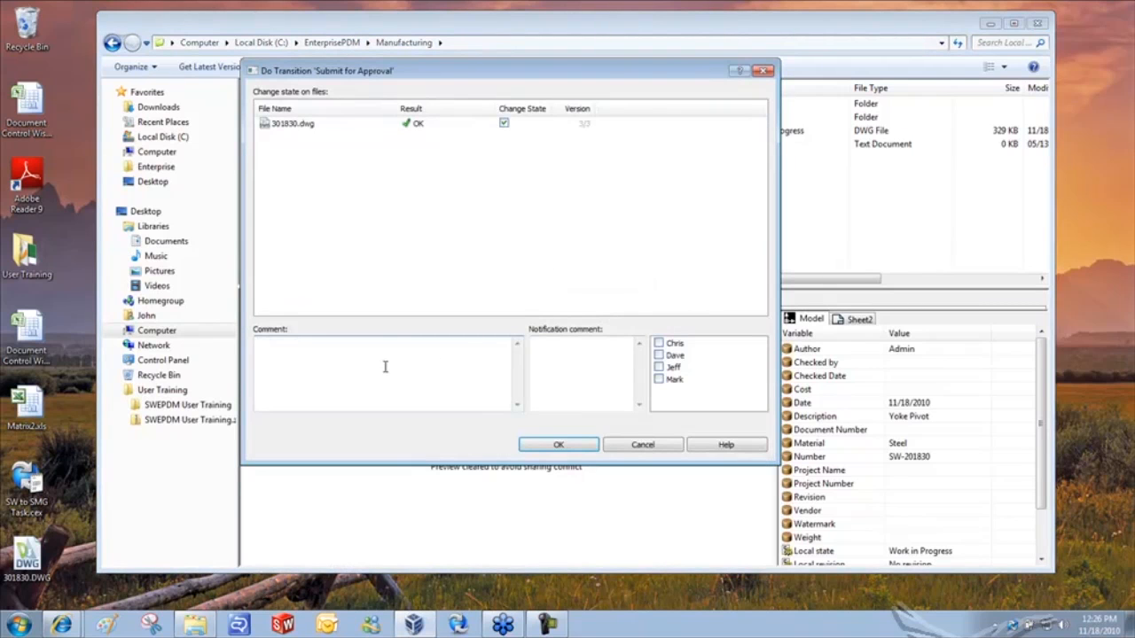
{"action": "type", "text": "Please Rei"}
{"action": "type", "text": "vew"}
{"action": "key", "text": "BackSpace"}
{"action": "key", "text": "BackSpace"}
{"action": "key", "text": "BackSpace"}
{"action": "key", "text": "BackSpace"}
{"action": "type", "text": "view"}
{"action": "left_click", "coordinate": [560, 445]}
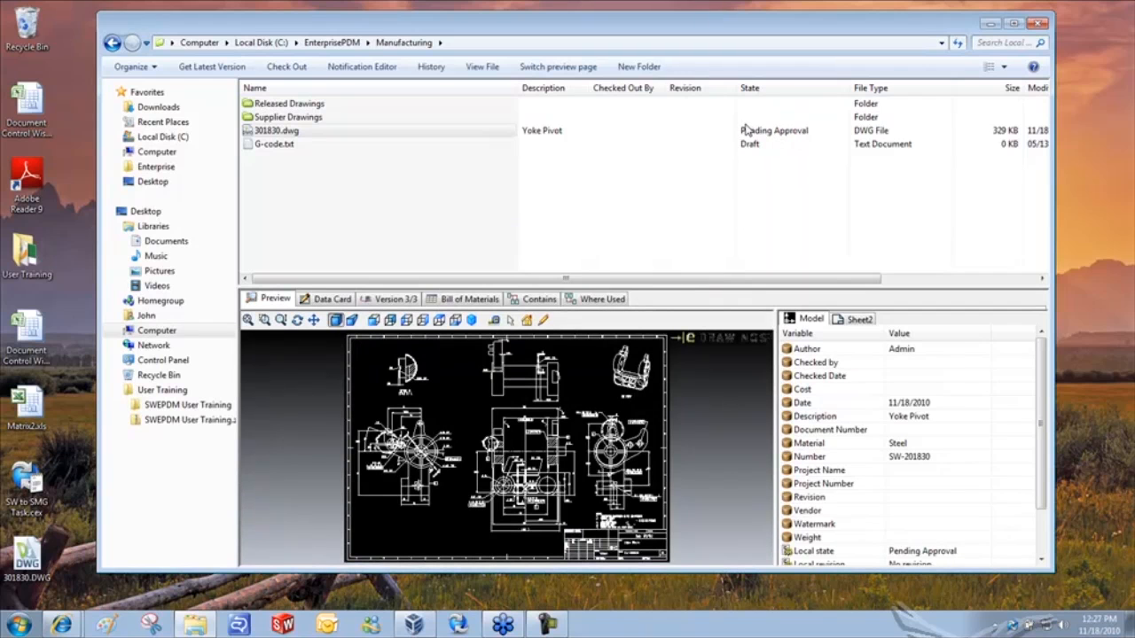
- Transition 301830.dwg to Approved with comment 'Approved for Production', authorizing with the account password
{"action": "right_click", "coordinate": [269, 131]}
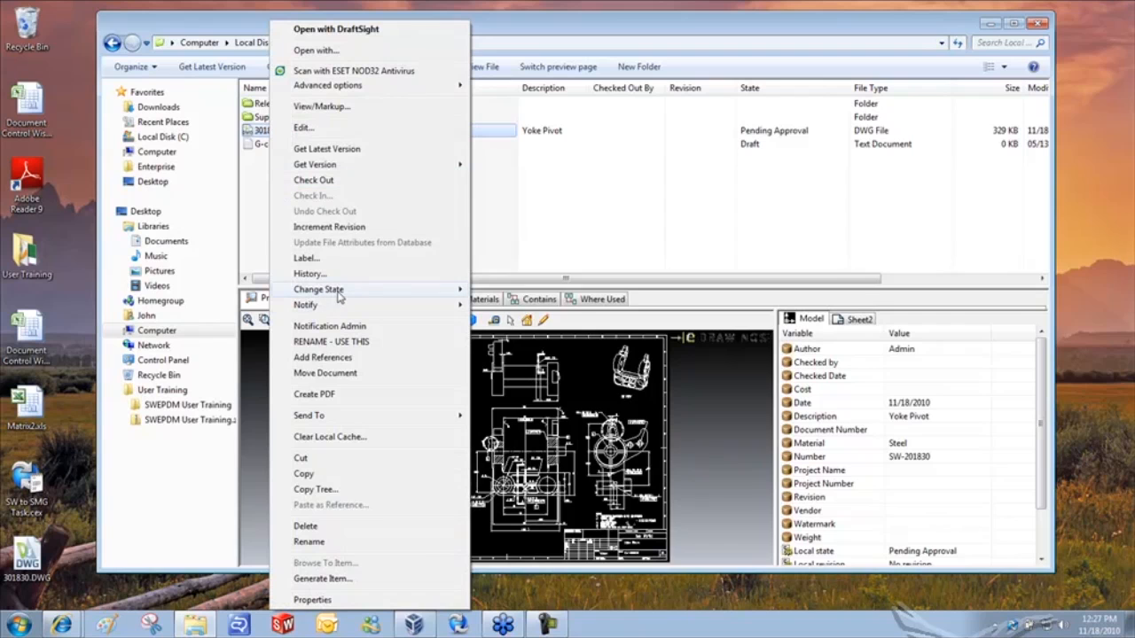
{"action": "mouse_move", "coordinate": [336, 290]}
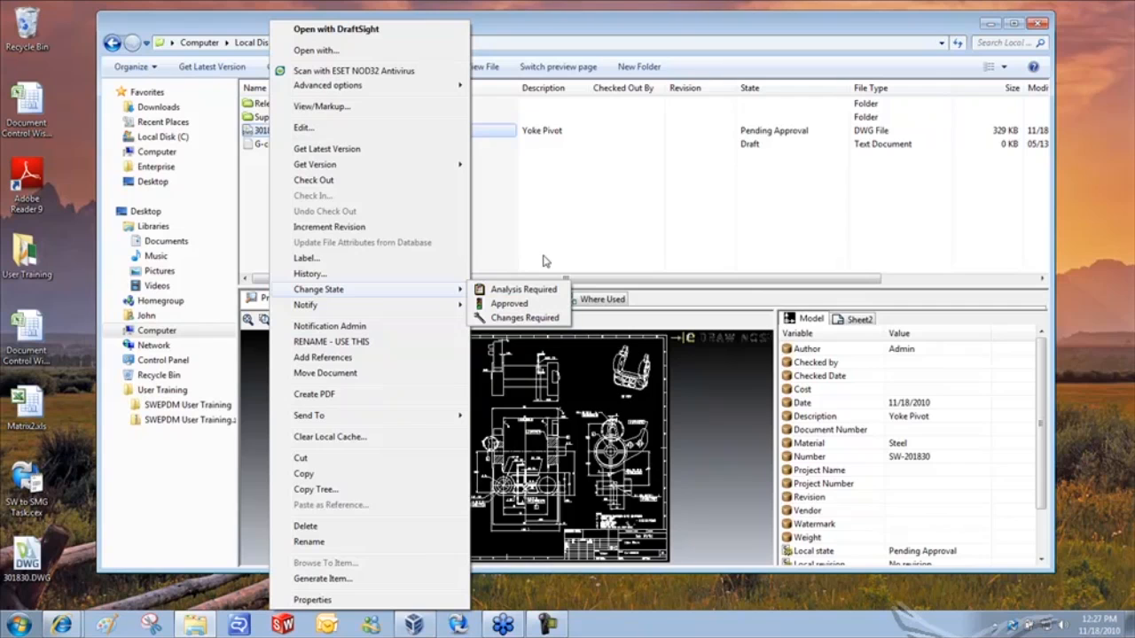
{"action": "left_click", "coordinate": [674, 246]}
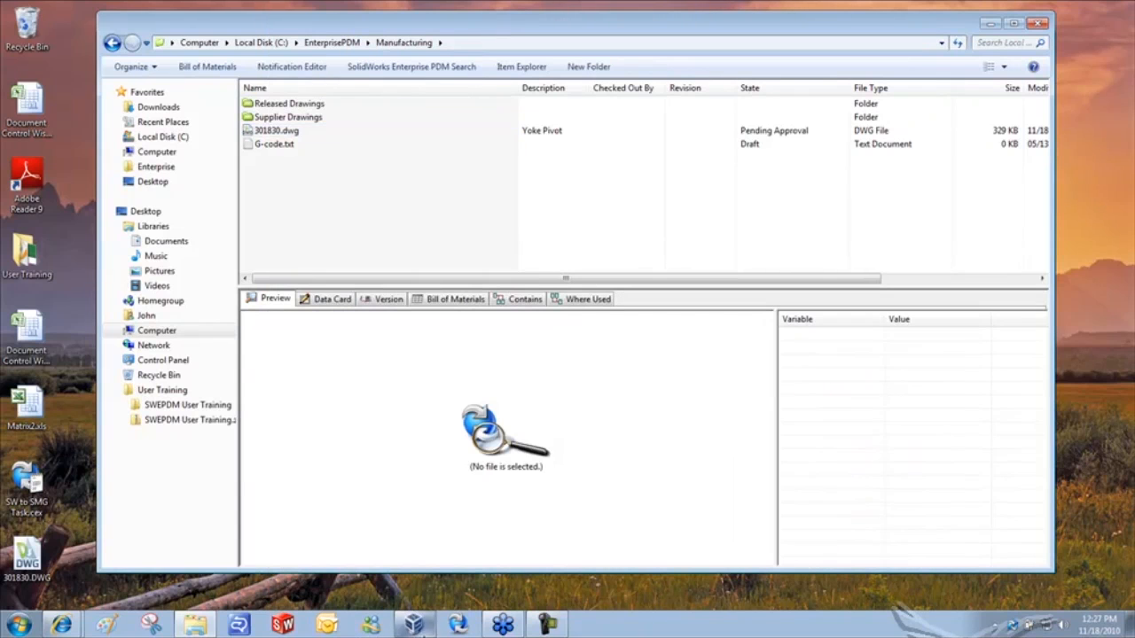
{"action": "right_click", "coordinate": [270, 133]}
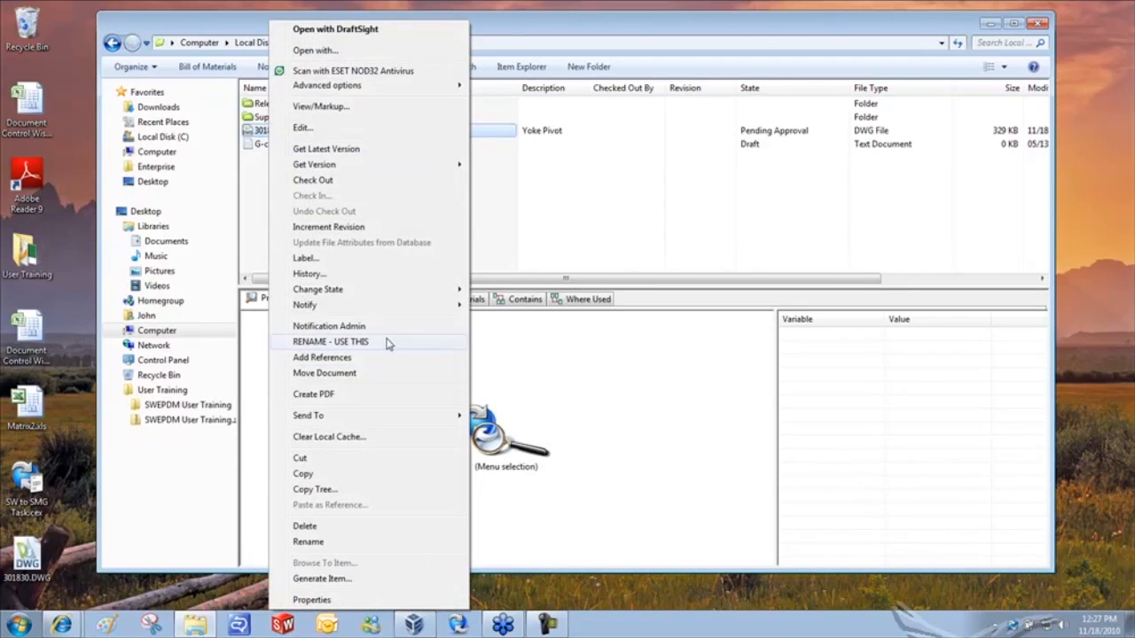
{"action": "mouse_move", "coordinate": [390, 290]}
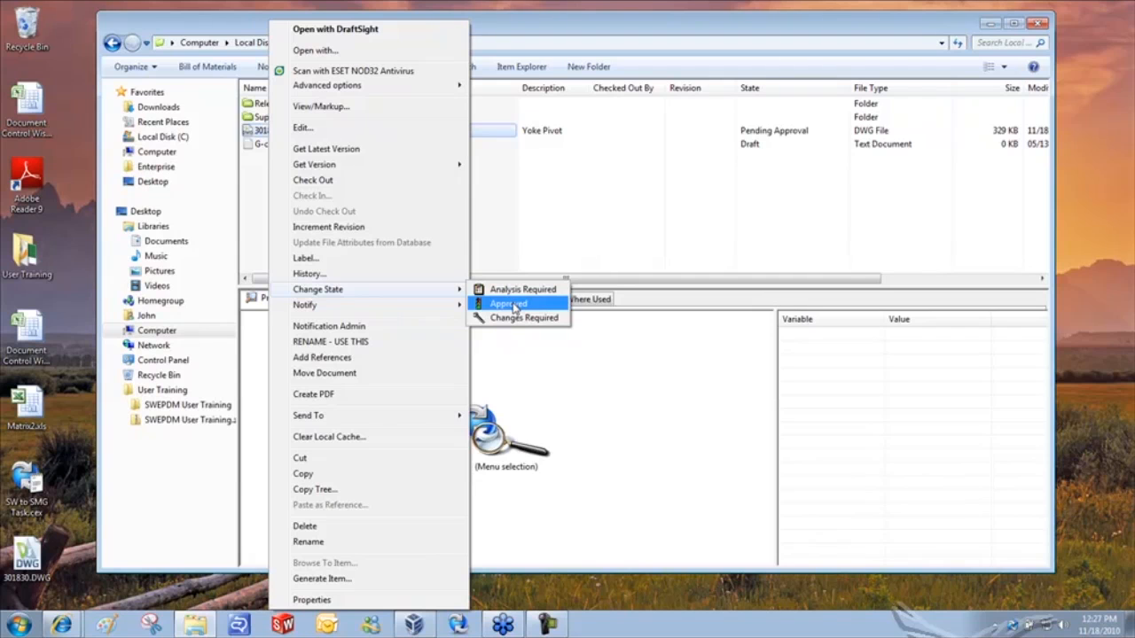
{"action": "left_click", "coordinate": [514, 307]}
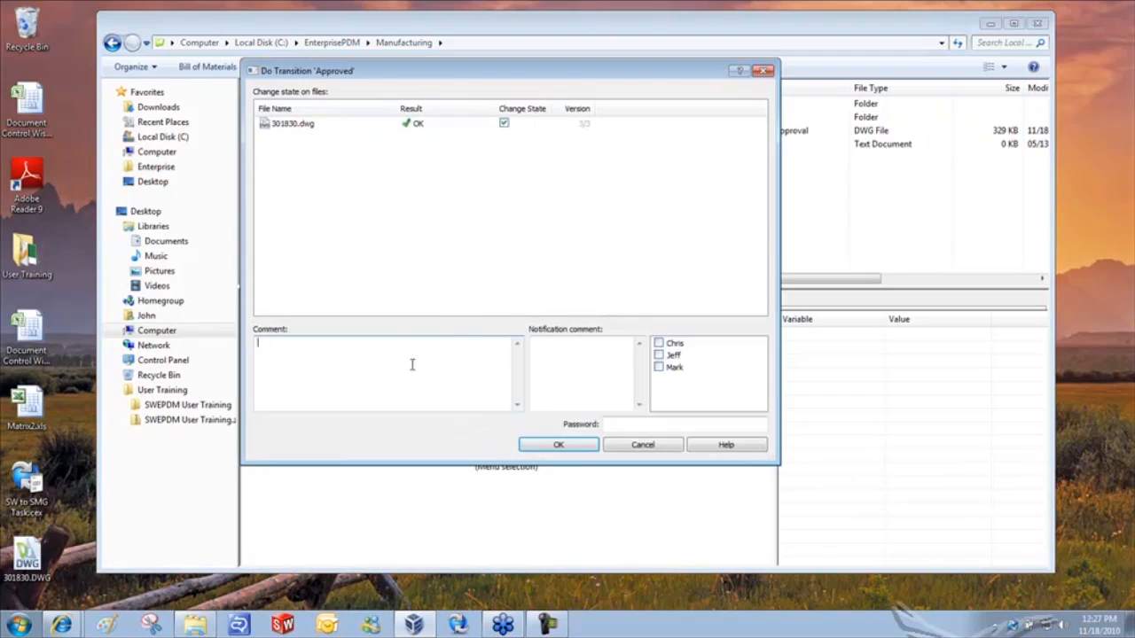
{"action": "type", "text": "Approved for Production"}
{"action": "left_click", "coordinate": [638, 424]}
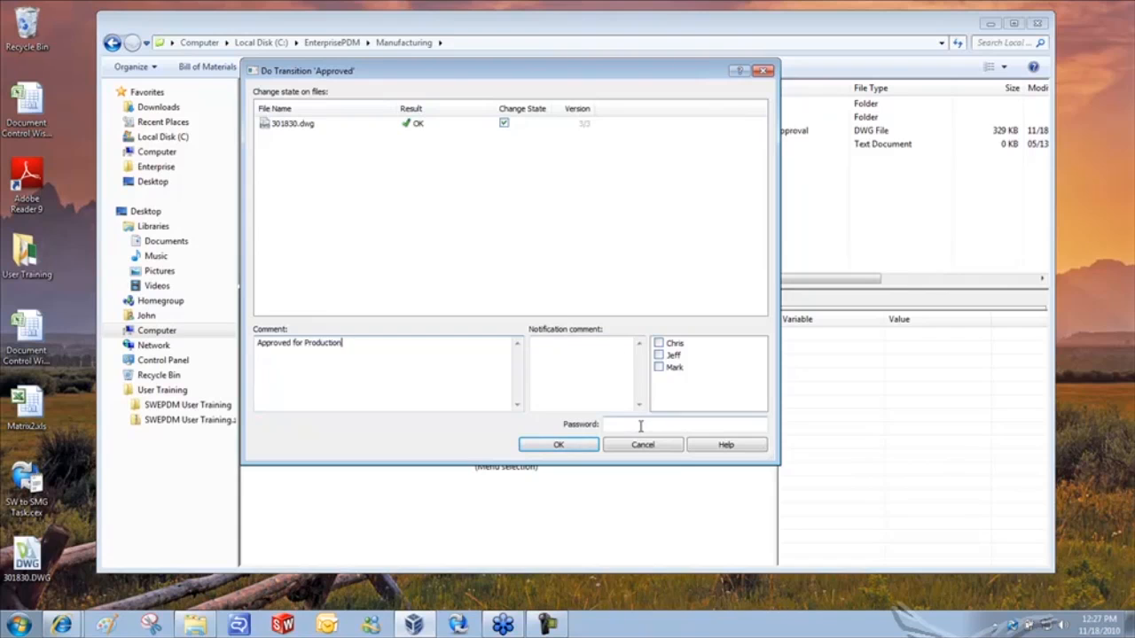
{"action": "type", "text": "•••••••"}
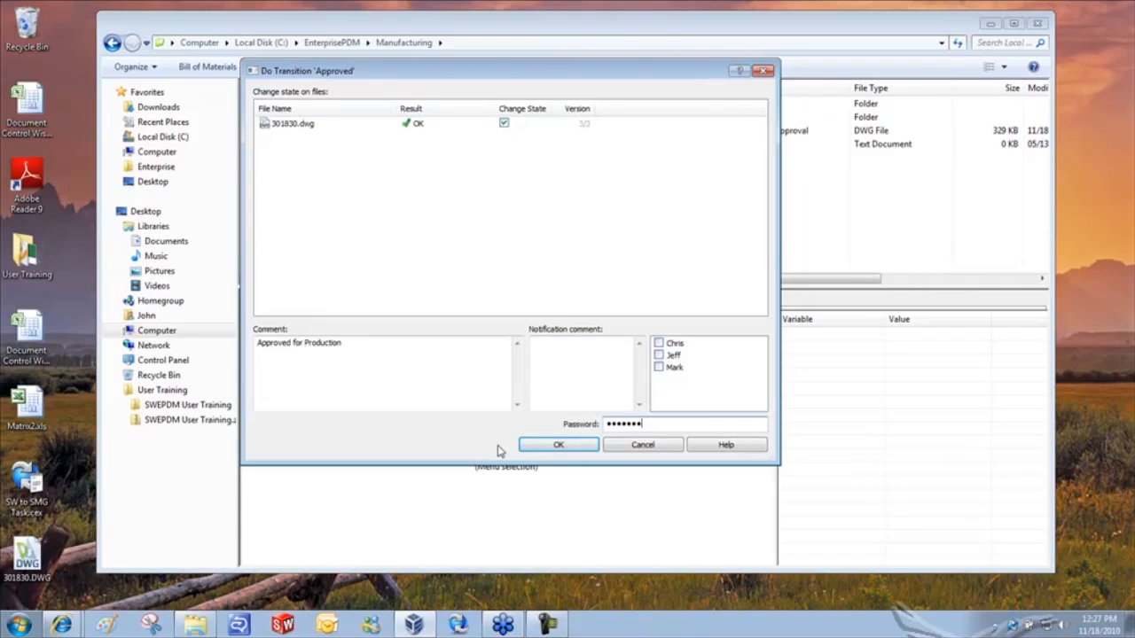
{"action": "left_click", "coordinate": [556, 445]}
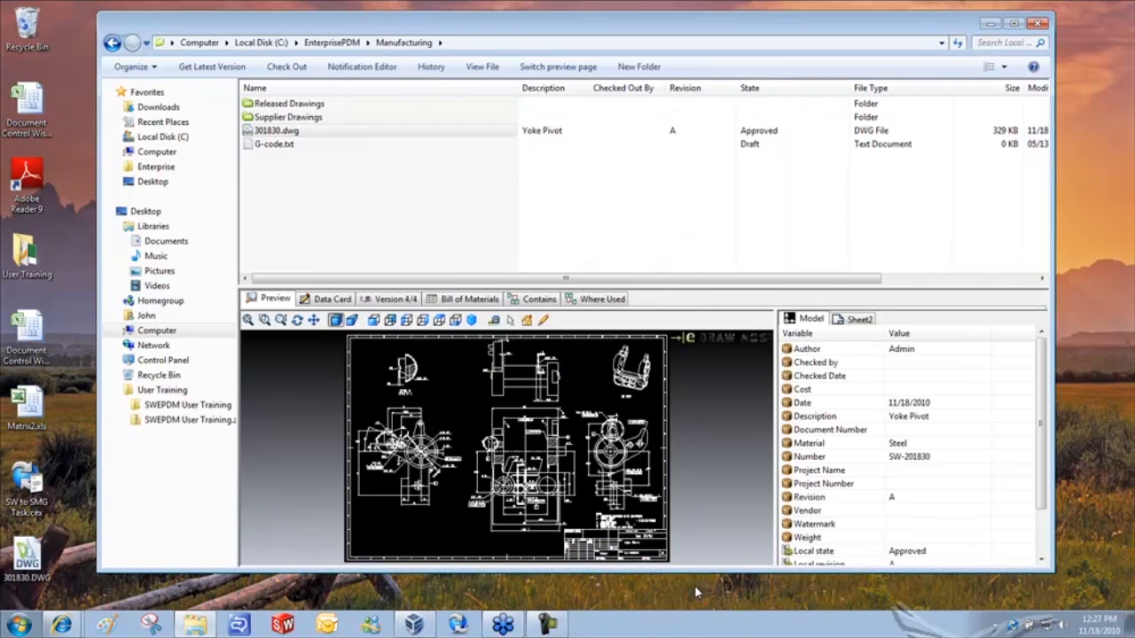
- Zoom the preview onto the title block and show 301830.dwg's data card: Revision A, Approved
{"action": "scroll", "coordinate": [685, 536], "scroll_direction": "up", "scroll_amount": 4}
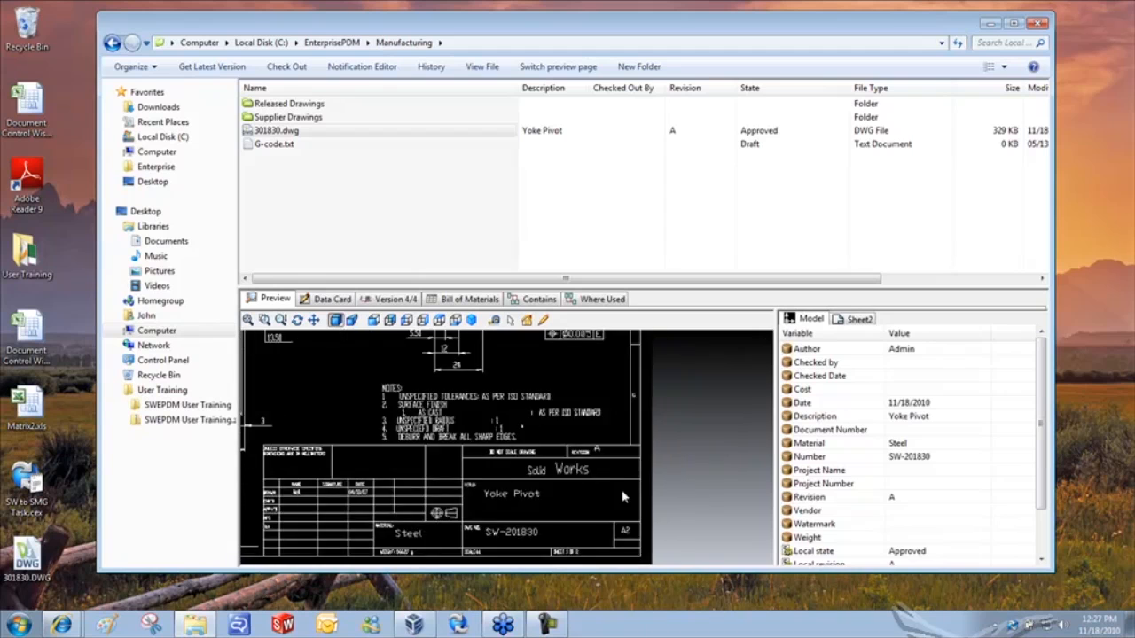
{"action": "scroll", "coordinate": [576, 458], "scroll_direction": "up", "scroll_amount": 2}
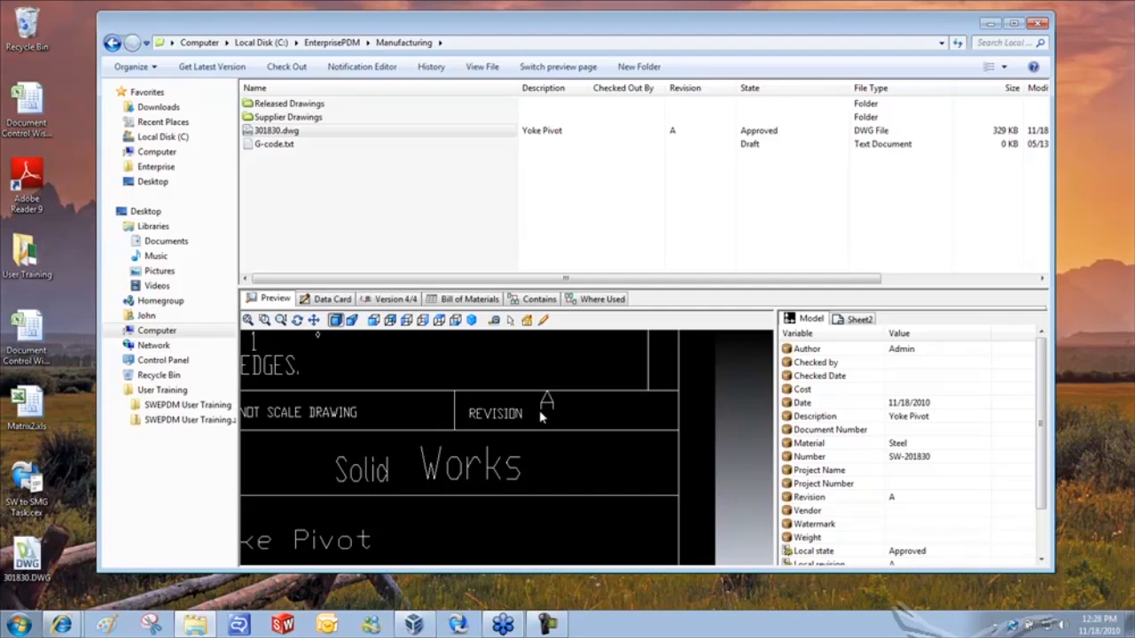
{"action": "left_click", "coordinate": [328, 301]}
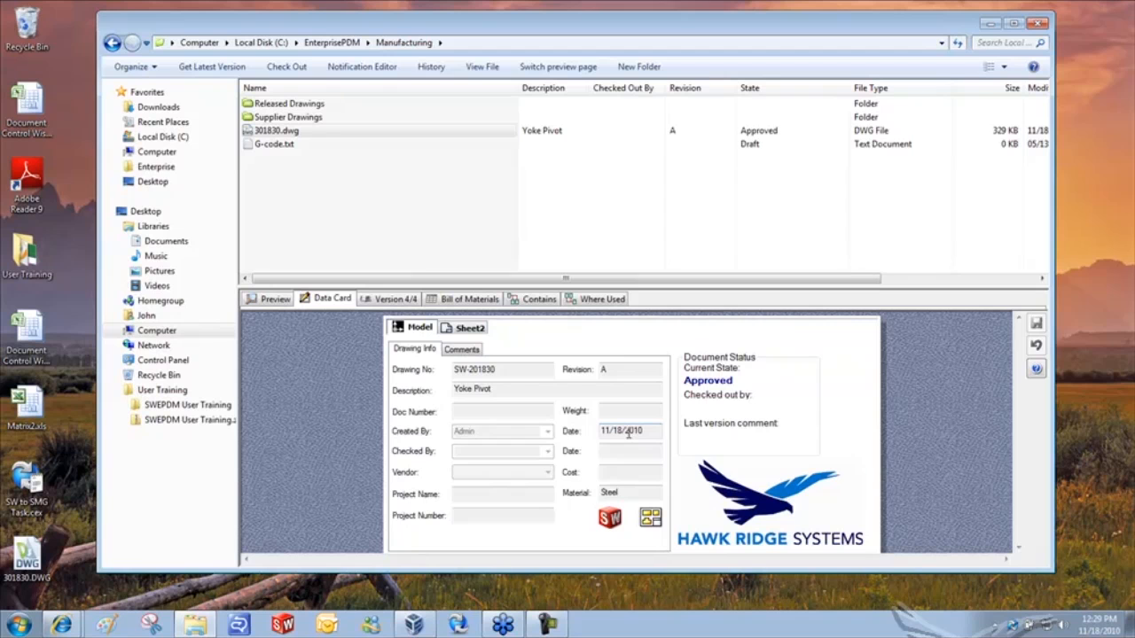
- Browse from the vault root into Sales\Presentations and preview the Data Management Web Content docx
{"action": "left_click", "coordinate": [322, 44]}
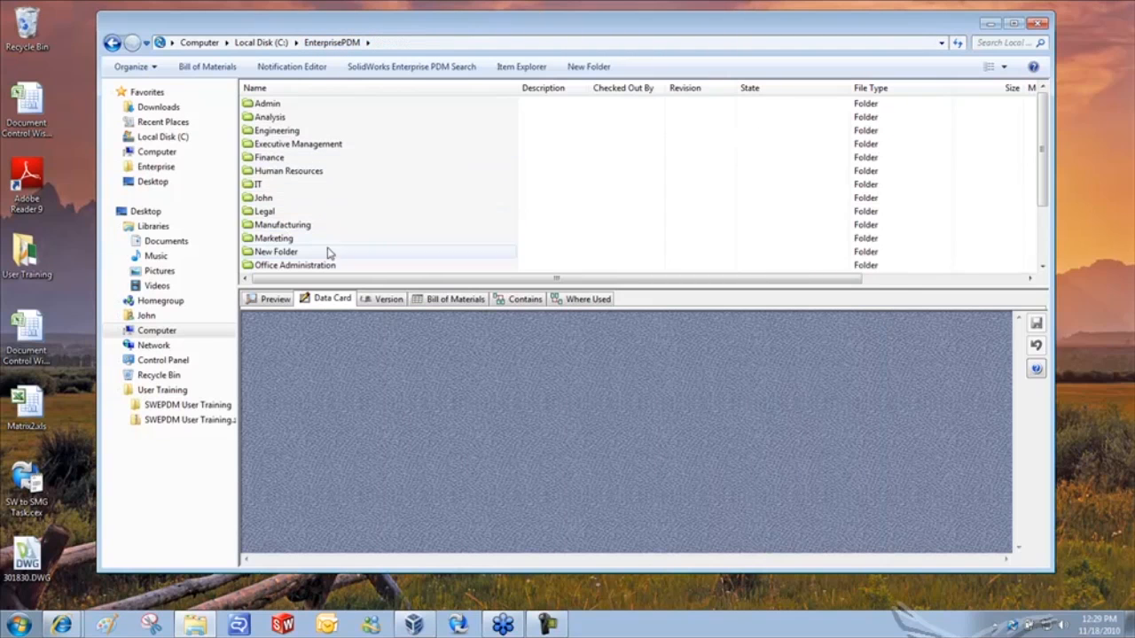
{"action": "left_click", "coordinate": [362, 238]}
{"action": "scroll", "coordinate": [362, 239], "scroll_direction": "down", "scroll_amount": 2}
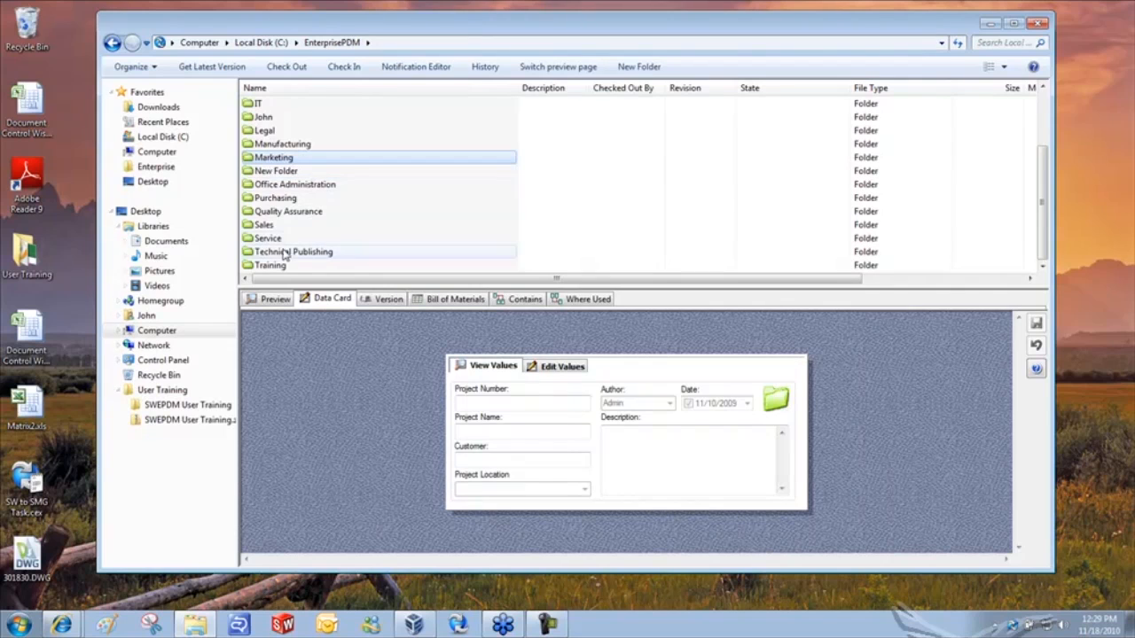
{"action": "double_click", "coordinate": [270, 225]}
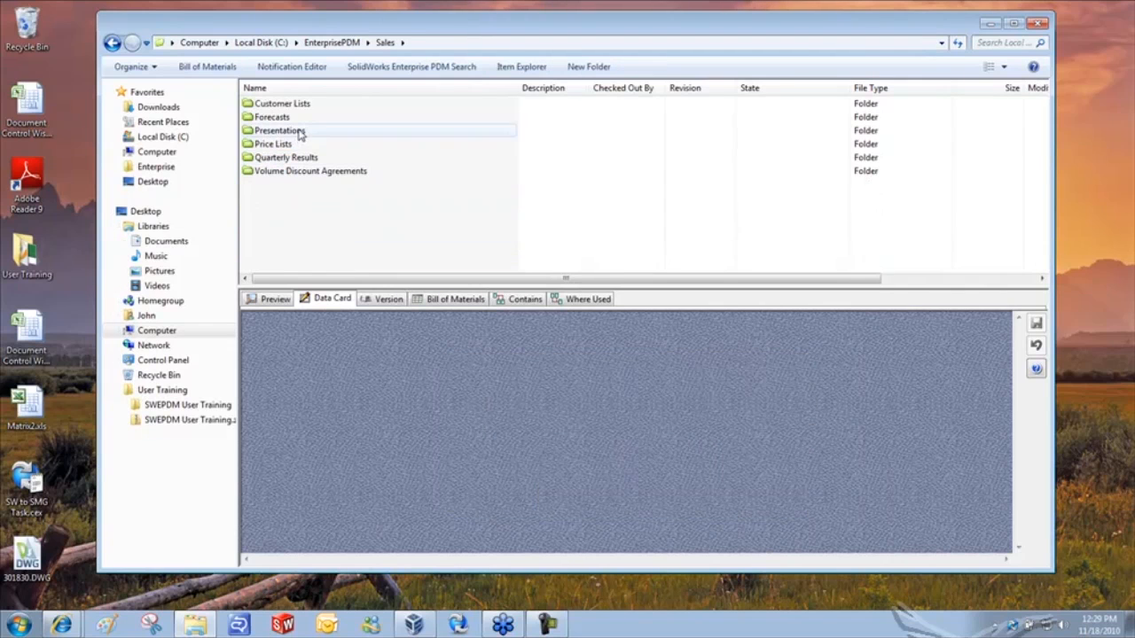
{"action": "left_click", "coordinate": [298, 132]}
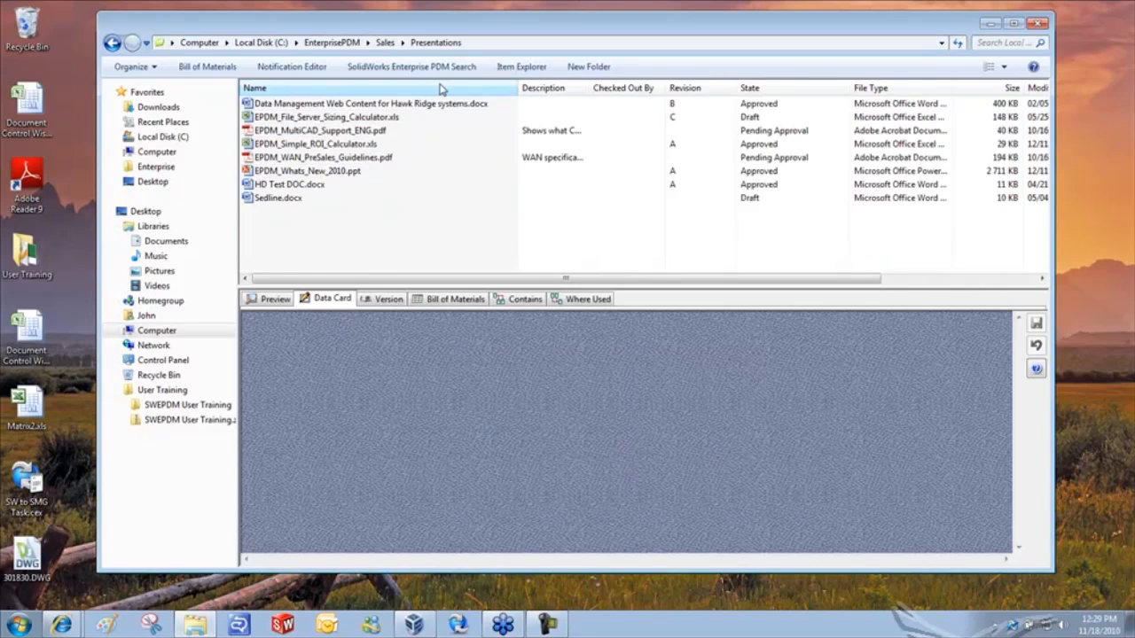
{"action": "left_click", "coordinate": [449, 106]}
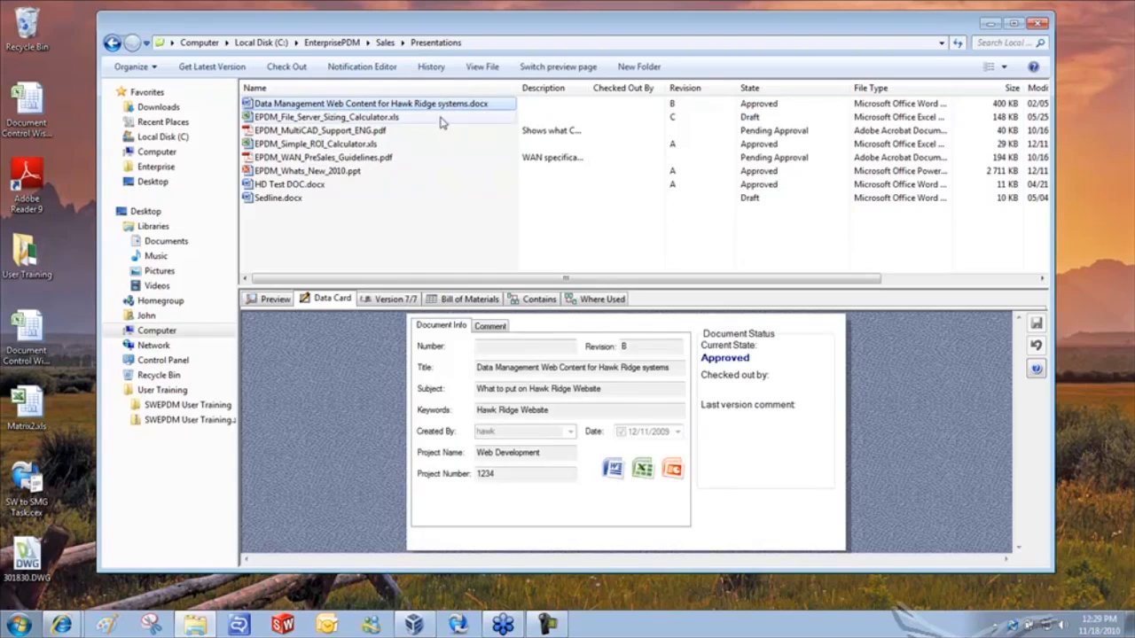
{"action": "left_click", "coordinate": [266, 300]}
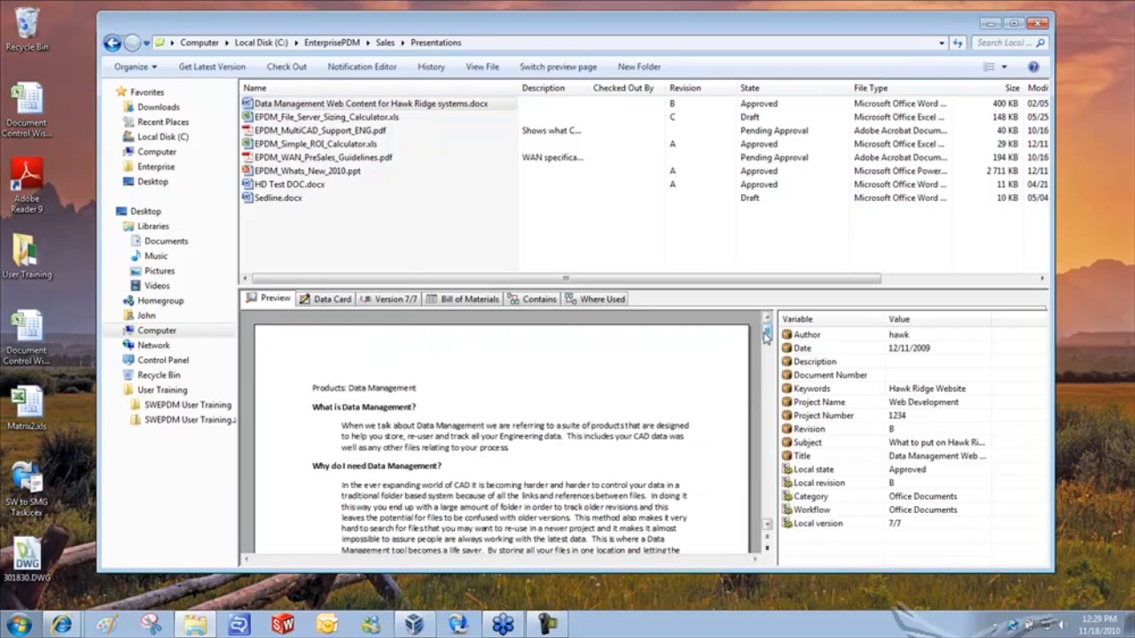
{"action": "left_click_drag", "start_coordinate": [766, 334], "coordinate": [766, 346]}
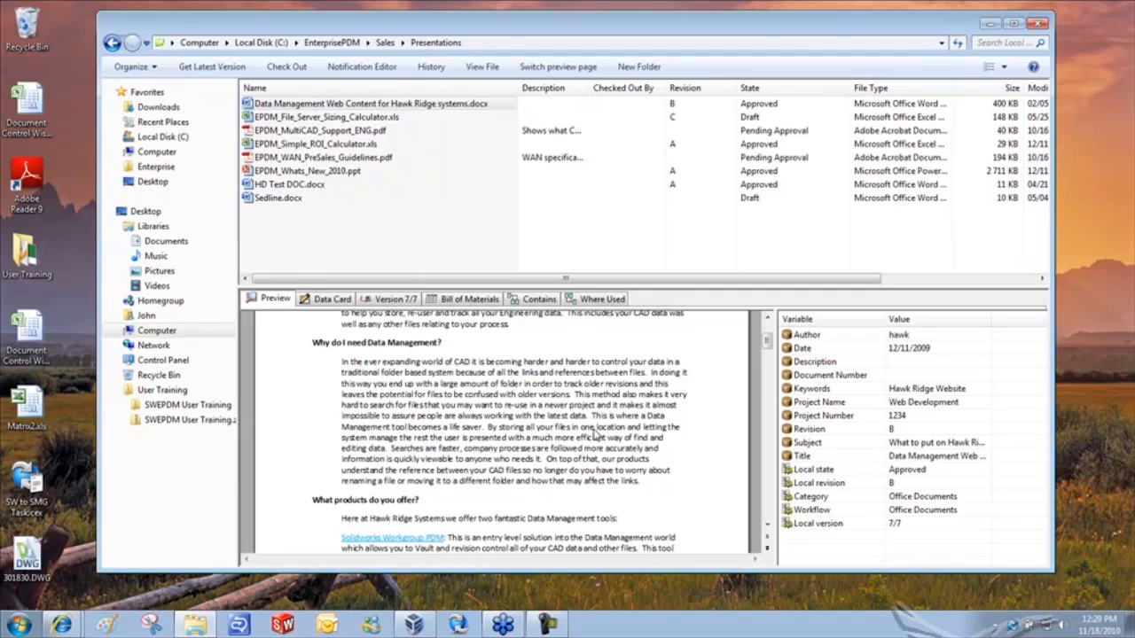
- Start a Complete Search from the Presentations folder, set to the Content search options
{"action": "right_click", "coordinate": [545, 189]}
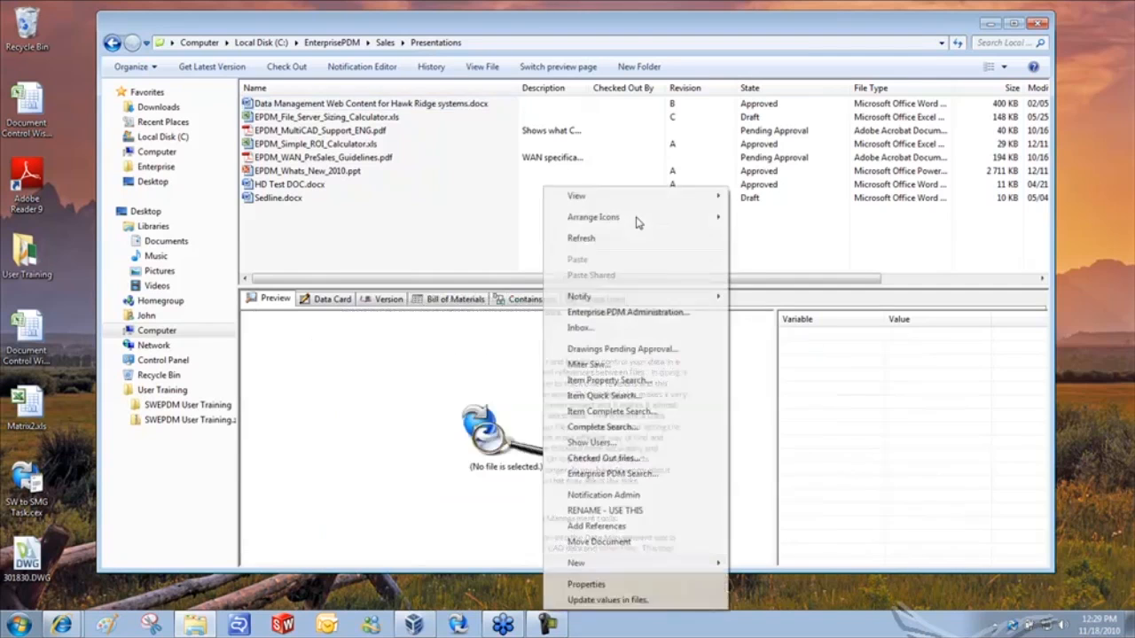
{"action": "left_click", "coordinate": [626, 427]}
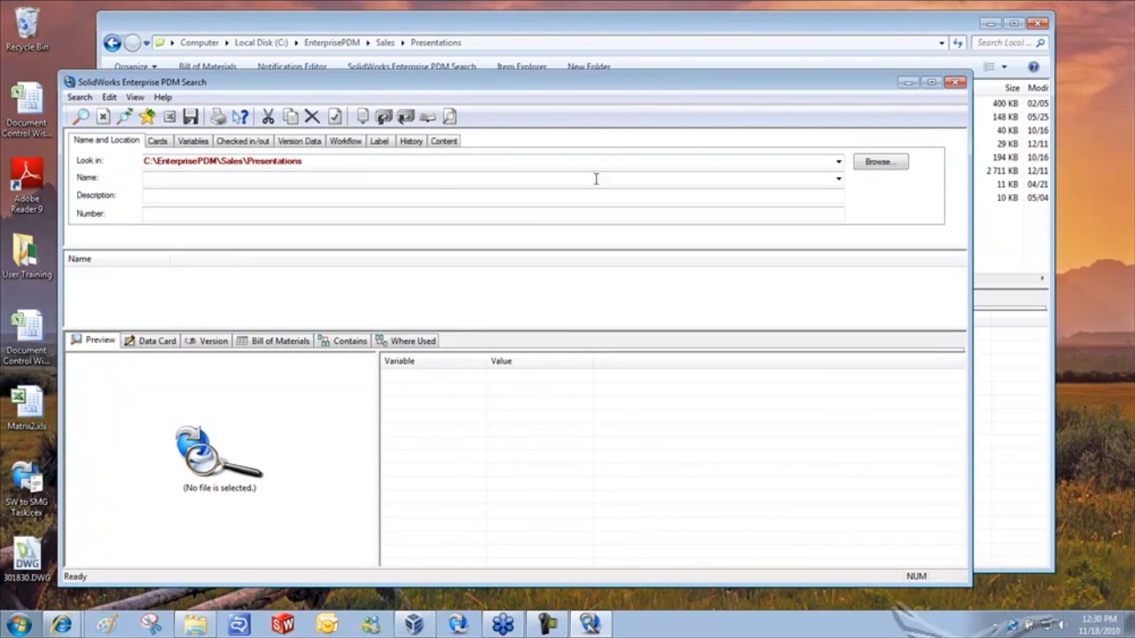
{"action": "left_click", "coordinate": [446, 142]}
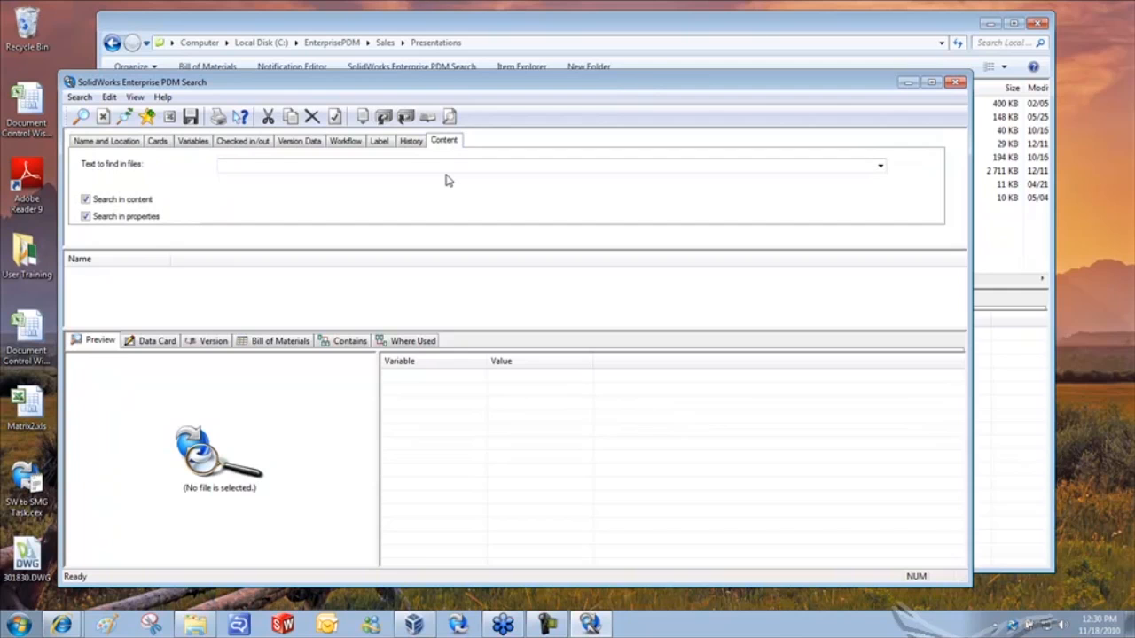
{"action": "left_click", "coordinate": [638, 33]}
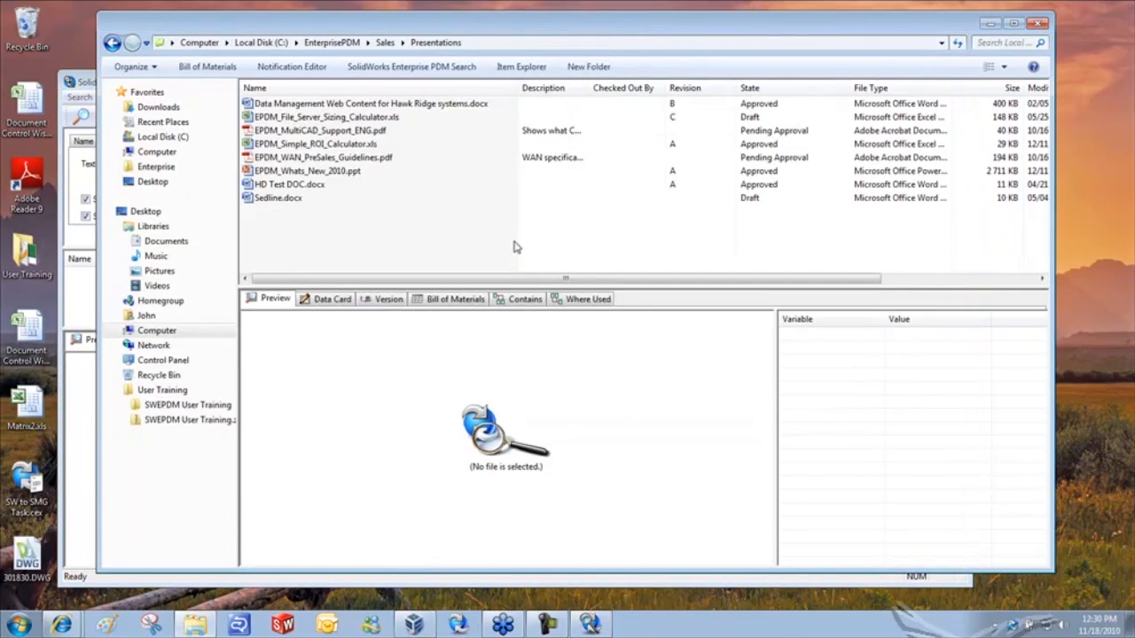
{"action": "left_click", "coordinate": [350, 104]}
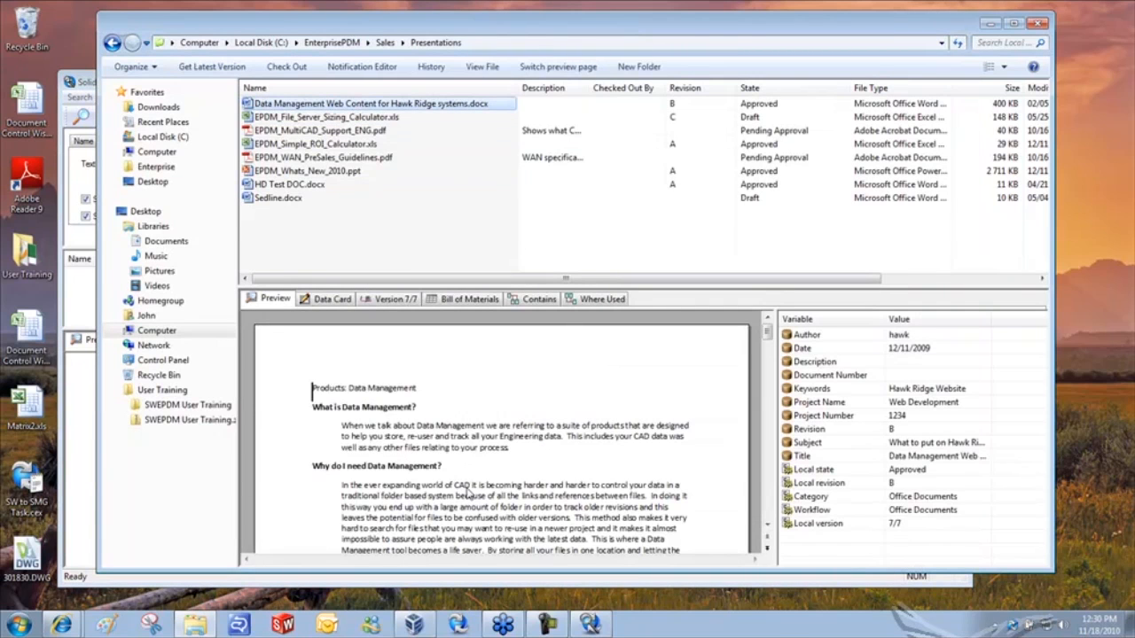
{"action": "scroll", "coordinate": [514, 505], "scroll_direction": "down", "scroll_amount": 5}
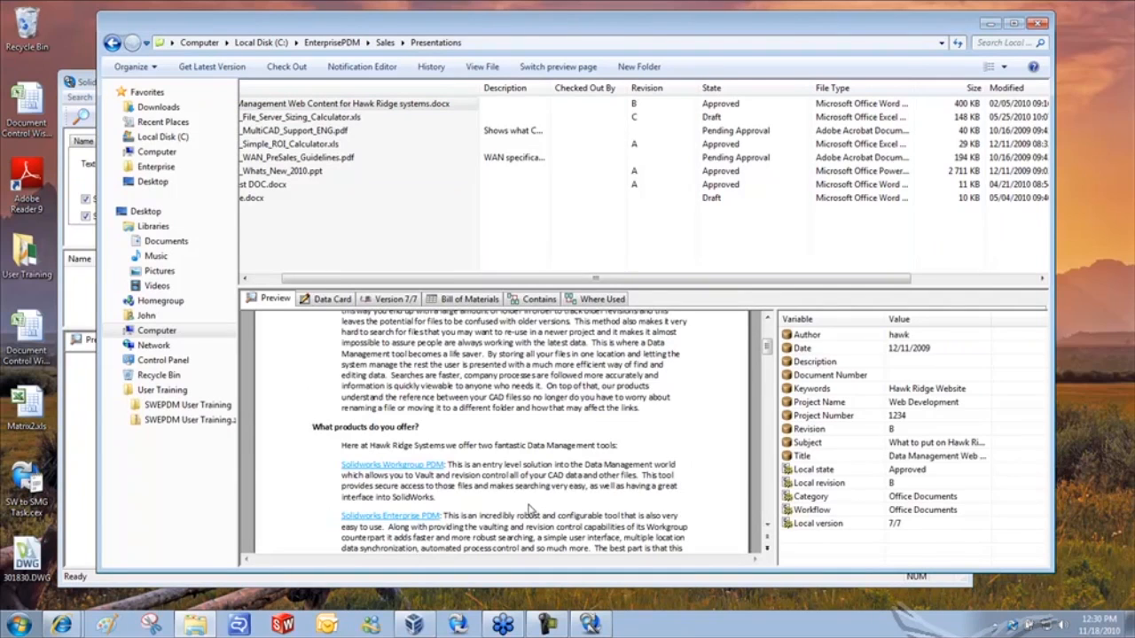
{"action": "scroll", "coordinate": [530, 510], "scroll_direction": "up", "scroll_amount": 2}
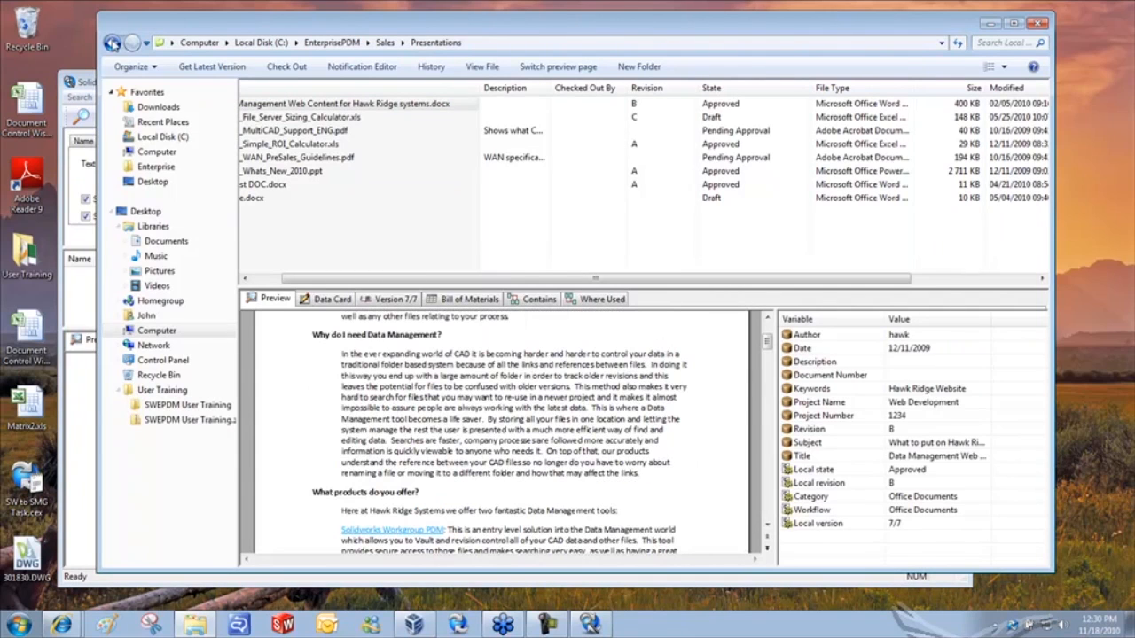
{"action": "left_click", "coordinate": [80, 78]}
- Search file contents for 'by storing all your files', review the single match, then close Search
{"action": "left_click", "coordinate": [238, 167]}
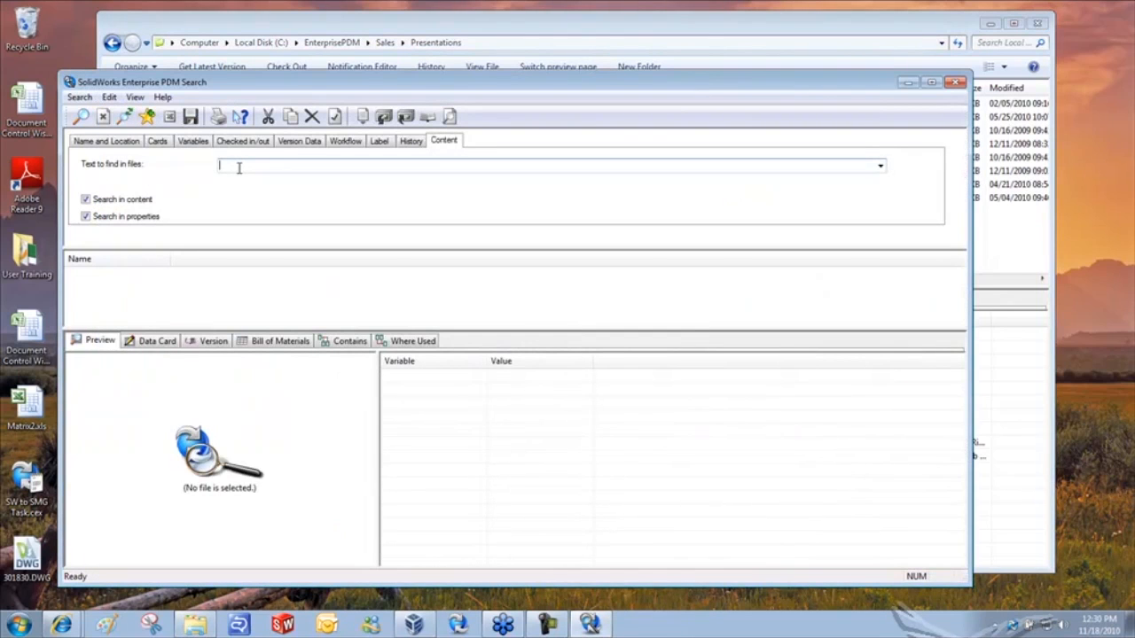
{"action": "type", "text": "by storing all your files"}
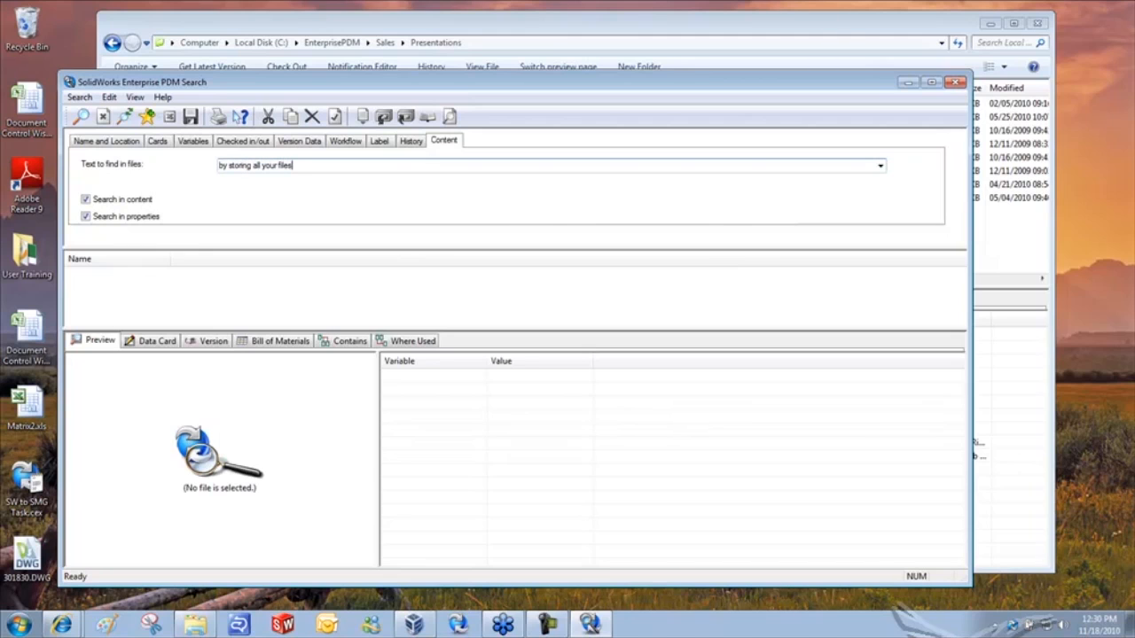
{"action": "left_click", "coordinate": [82, 117]}
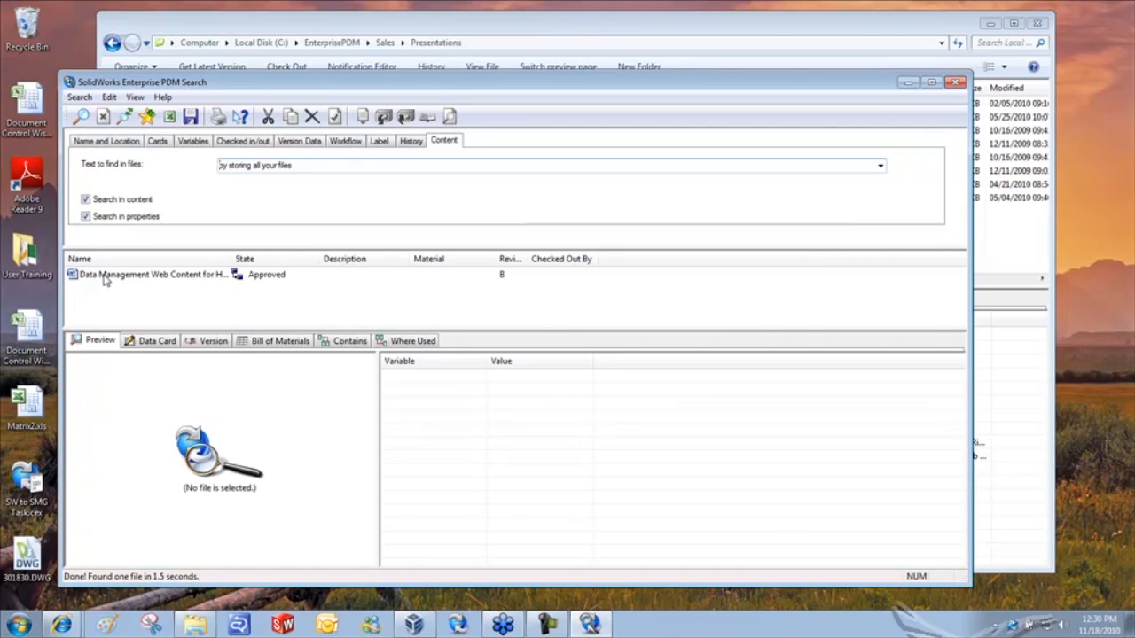
{"action": "left_click_drag", "start_coordinate": [230, 258], "coordinate": [267, 258]}
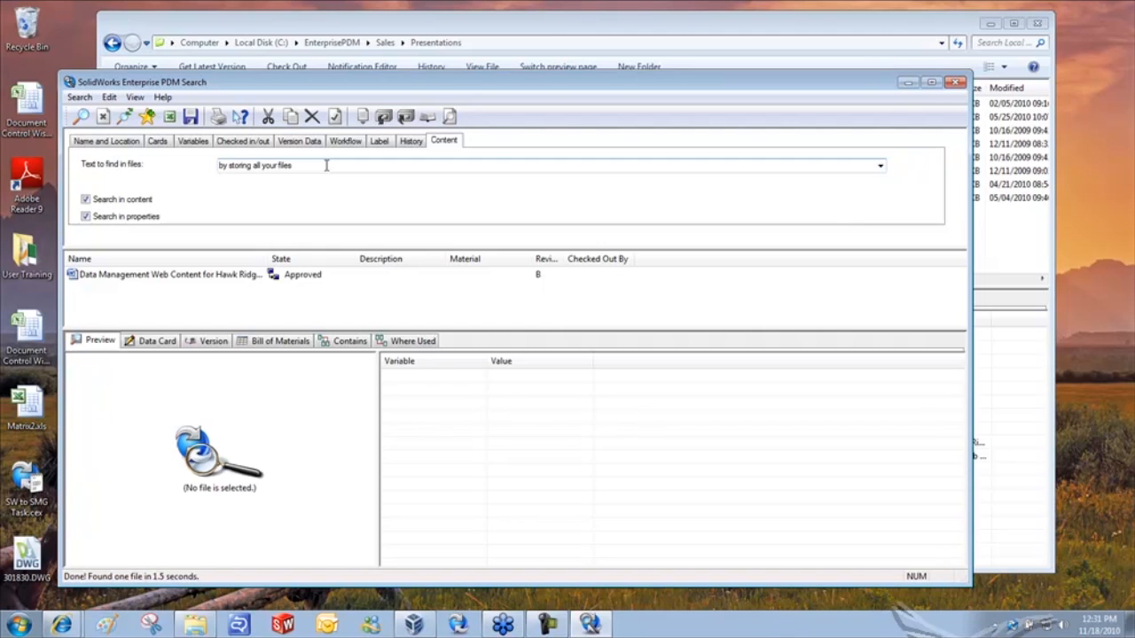
{"action": "left_click", "coordinate": [955, 82]}
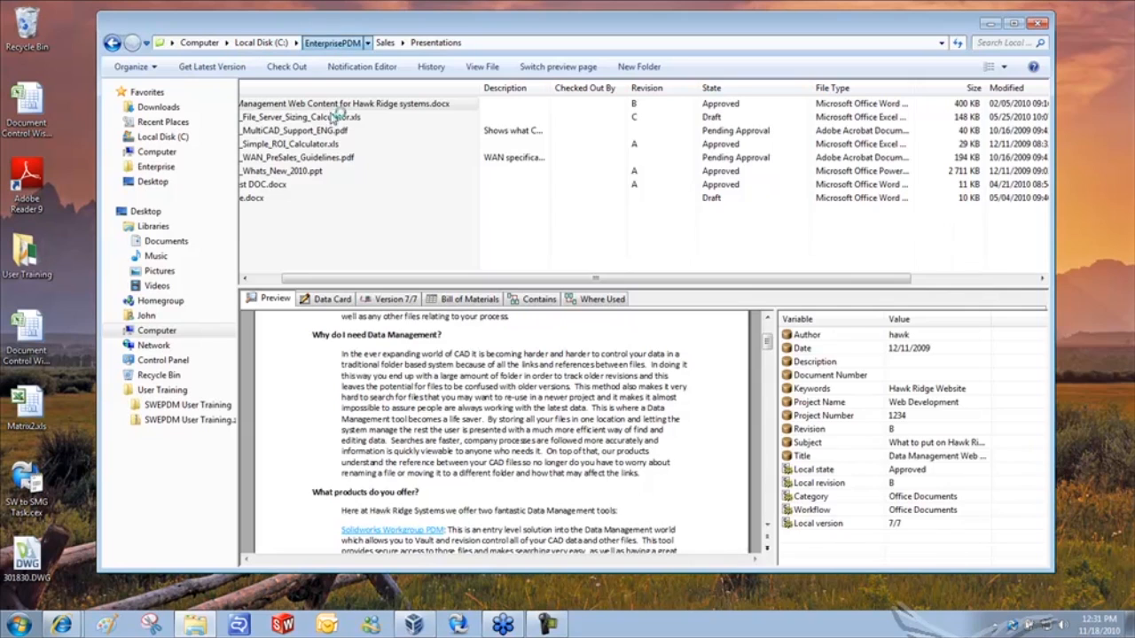
- Navigate into Engineering > Project #2010 > Design Data
{"action": "left_click", "coordinate": [283, 131]}
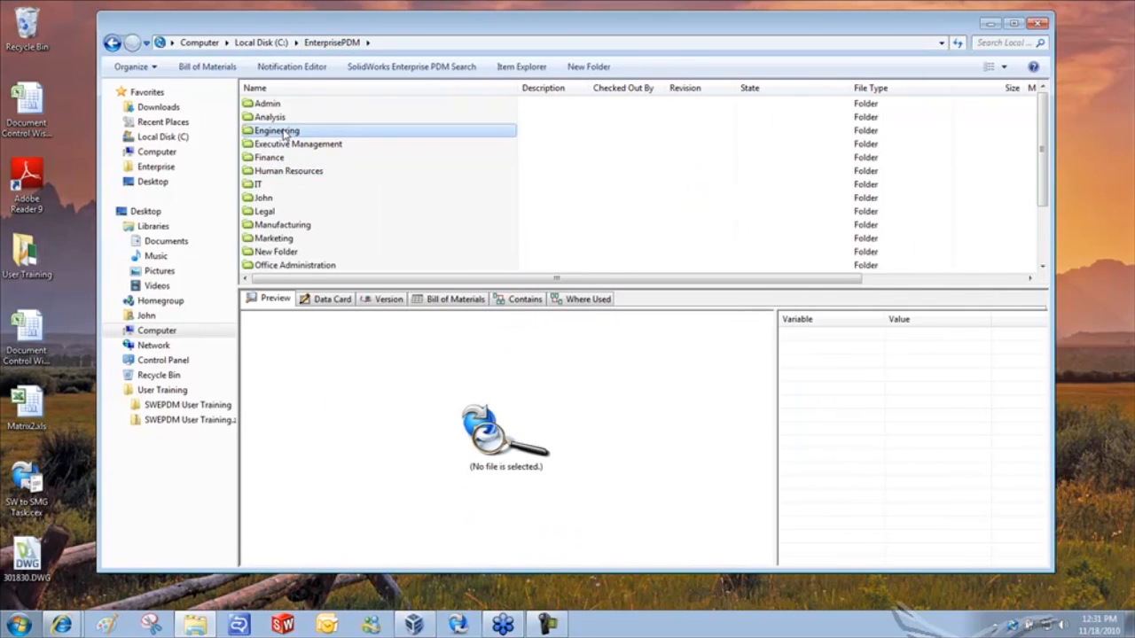
{"action": "double_click", "coordinate": [284, 132]}
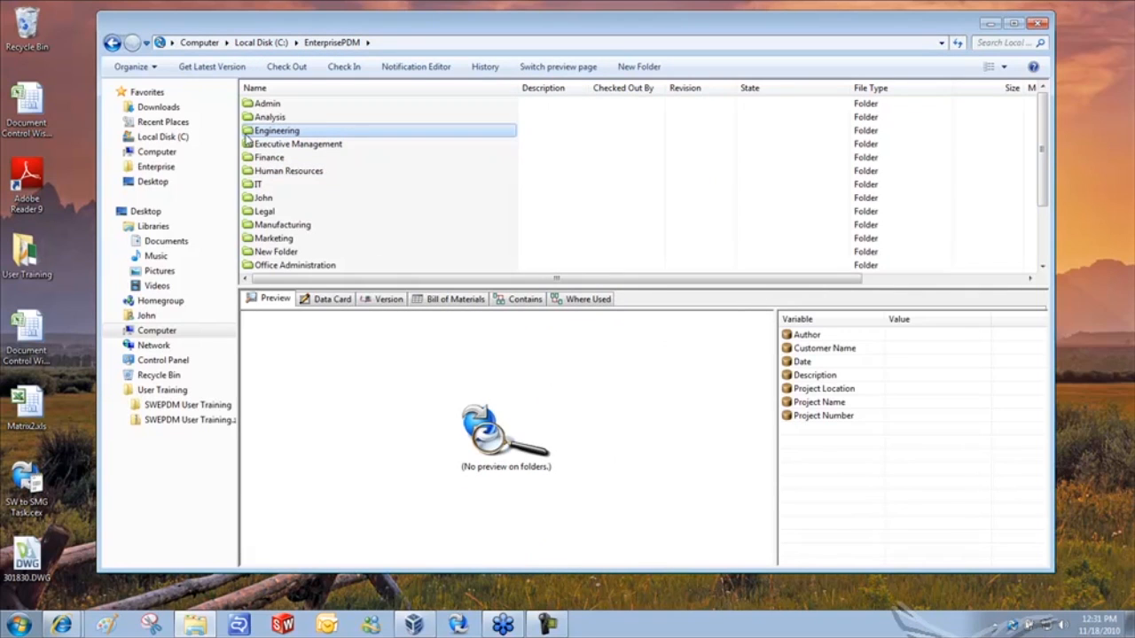
{"action": "double_click", "coordinate": [276, 116]}
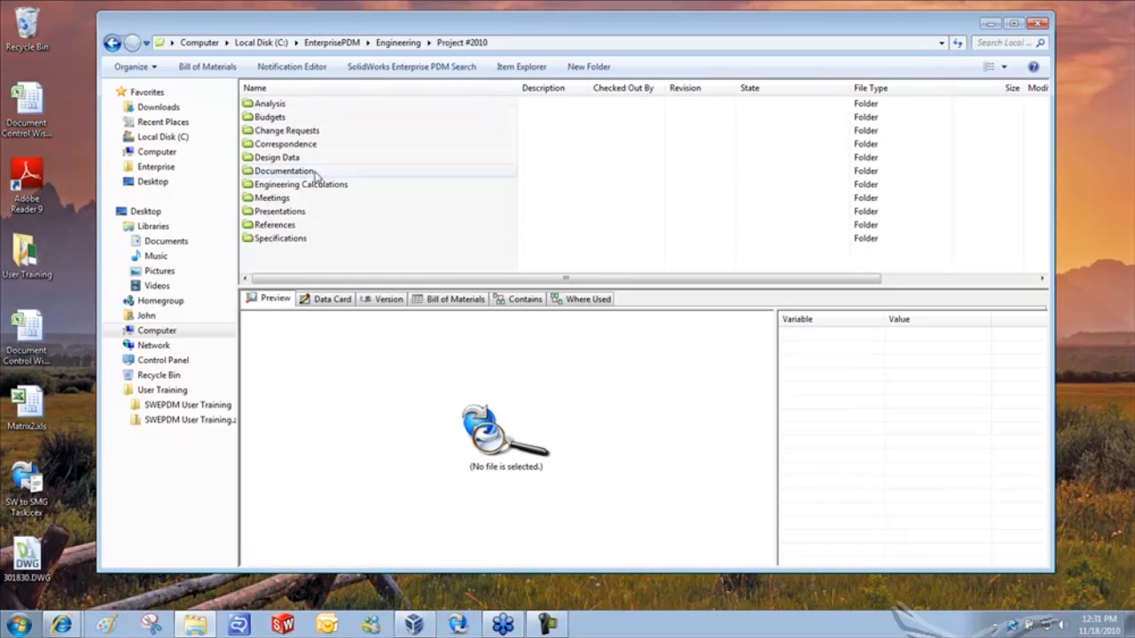
{"action": "left_click", "coordinate": [282, 160]}
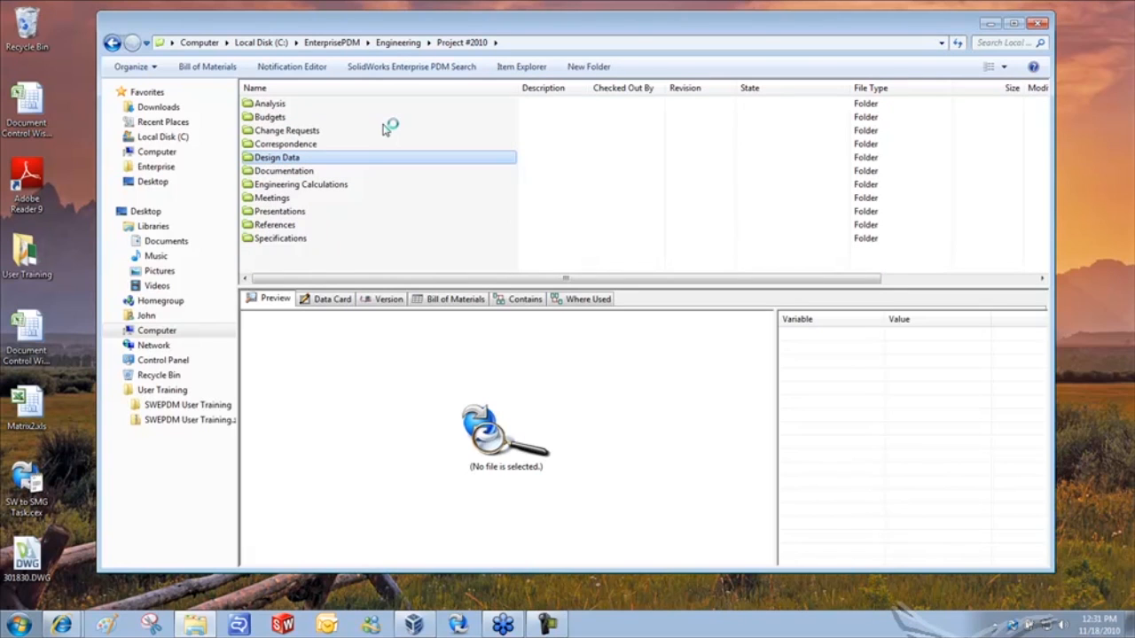
- Preview SW-301765.SLDDRW and zoom into its NOTE block reading AS CAST
{"action": "scroll", "coordinate": [382, 172], "scroll_direction": "down", "scroll_amount": 10}
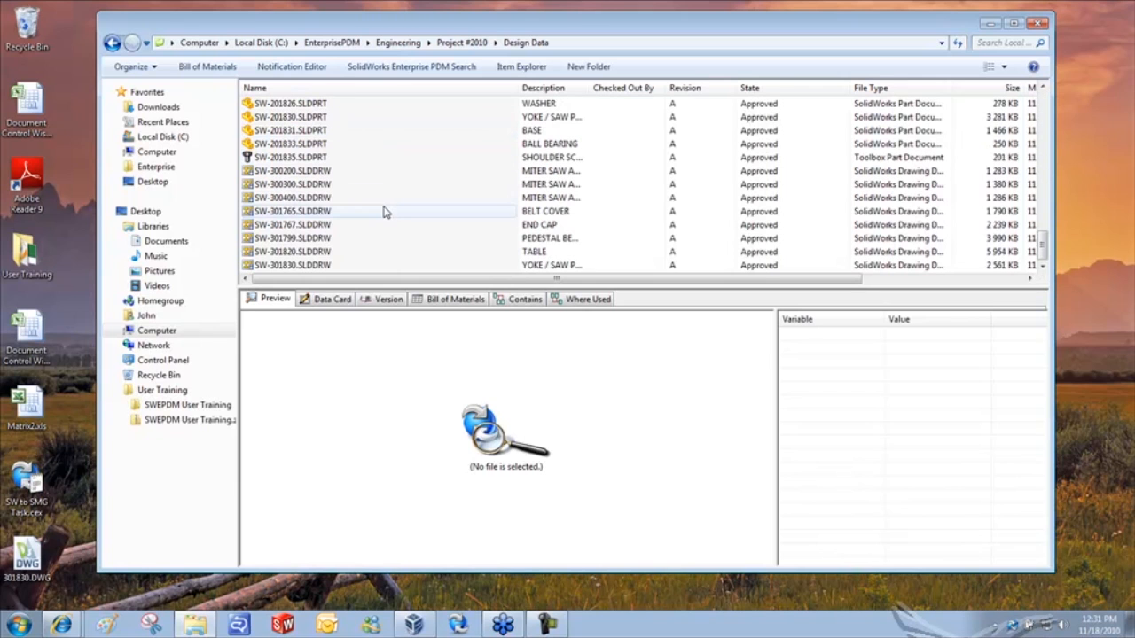
{"action": "left_click", "coordinate": [319, 212]}
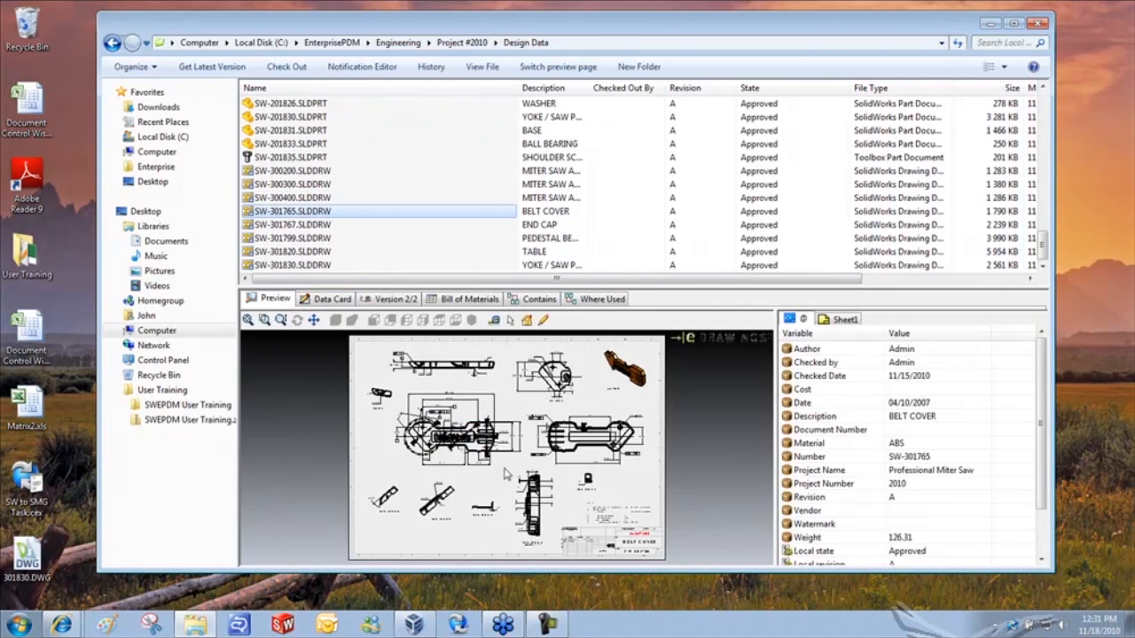
{"action": "scroll", "coordinate": [493, 527], "scroll_direction": "down", "scroll_amount": 5}
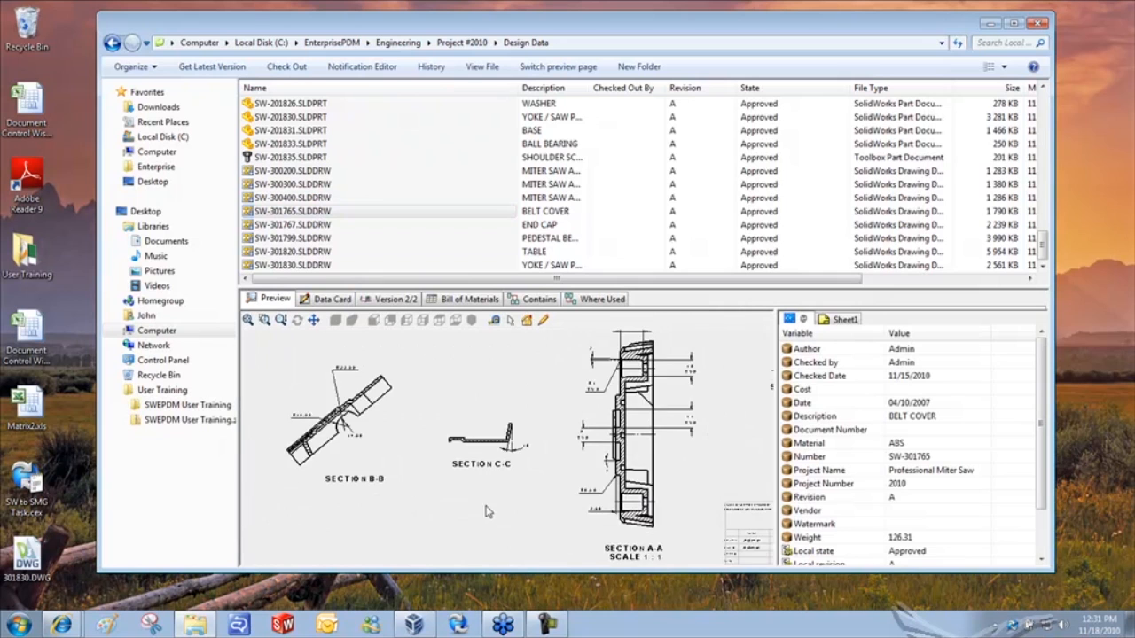
{"action": "scroll", "coordinate": [512, 506], "scroll_direction": "up", "scroll_amount": 2}
{"action": "scroll", "coordinate": [727, 467], "scroll_direction": "down", "scroll_amount": 3}
{"action": "scroll", "coordinate": [726, 465], "scroll_direction": "down", "scroll_amount": 2}
{"action": "scroll", "coordinate": [716, 463], "scroll_direction": "up", "scroll_amount": 2}
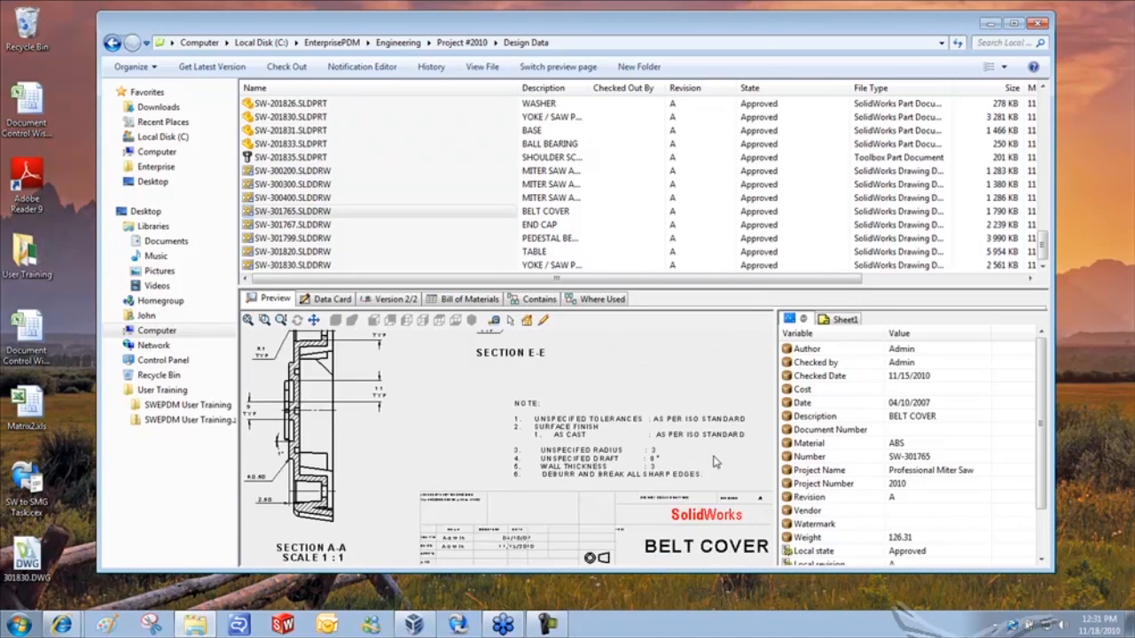
{"action": "scroll", "coordinate": [710, 461], "scroll_direction": "down", "scroll_amount": 2}
{"action": "scroll", "coordinate": [440, 452], "scroll_direction": "down", "scroll_amount": 2}
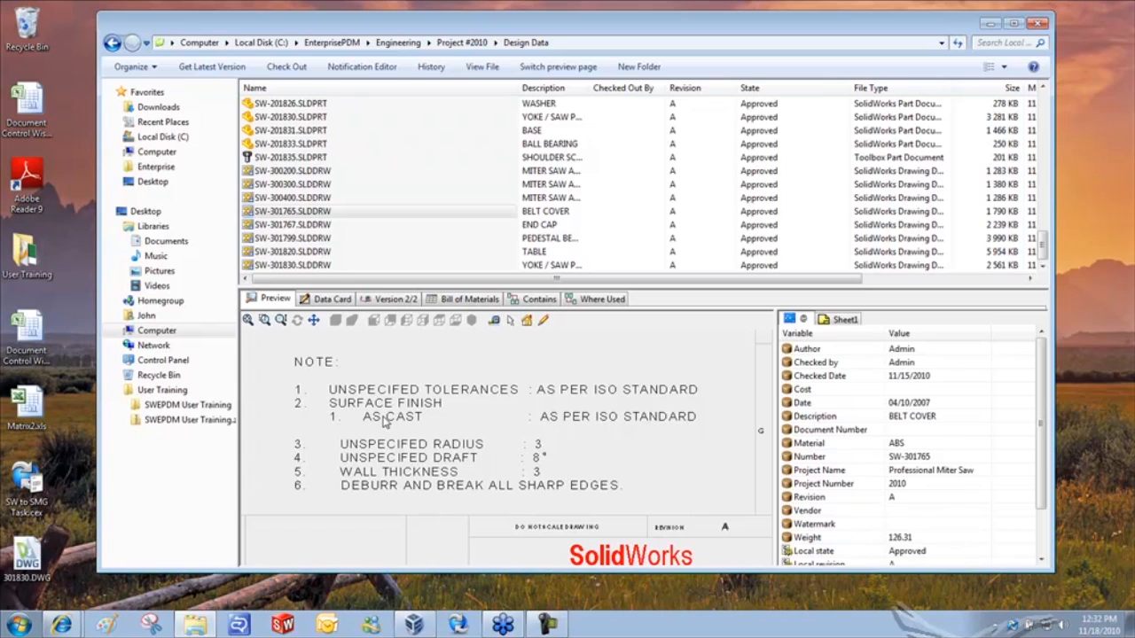
- Run a complete content search for 'as cast' with Look in set to C:\EnterprisePDM
{"action": "right_click", "coordinate": [617, 184]}
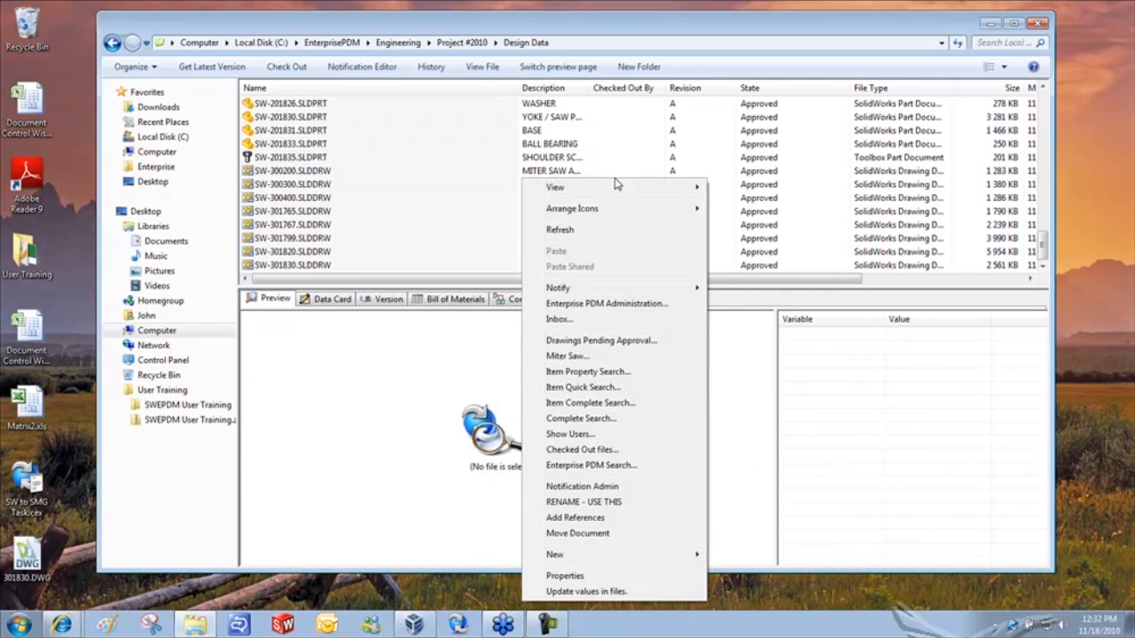
{"action": "left_click", "coordinate": [612, 419]}
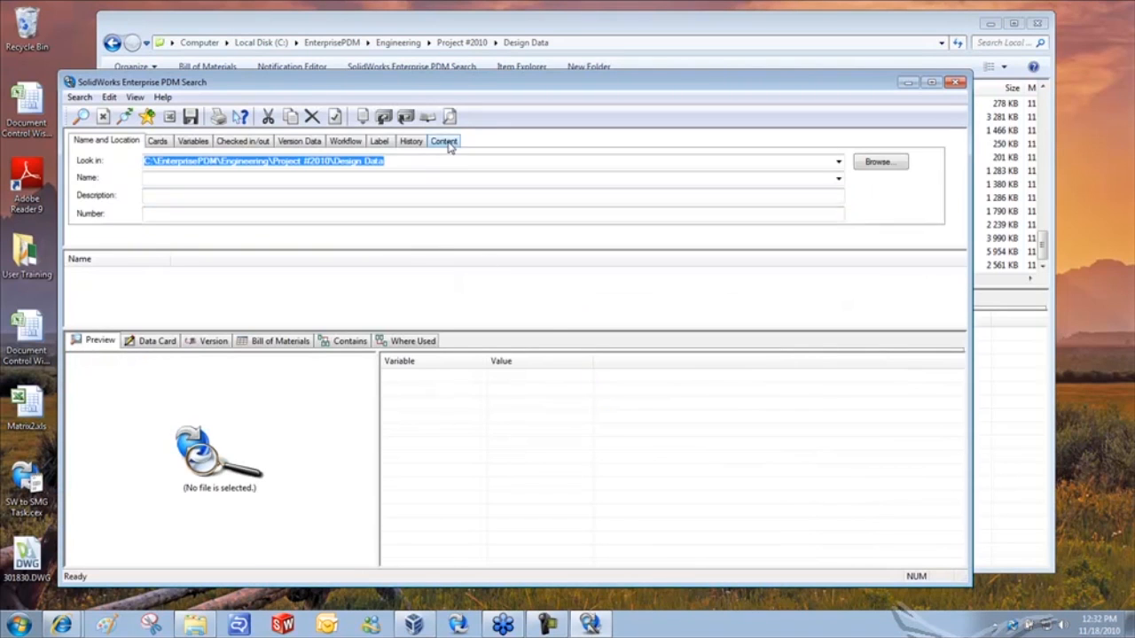
{"action": "left_click", "coordinate": [448, 142]}
{"action": "left_click", "coordinate": [100, 141]}
{"action": "left_click", "coordinate": [838, 162]}
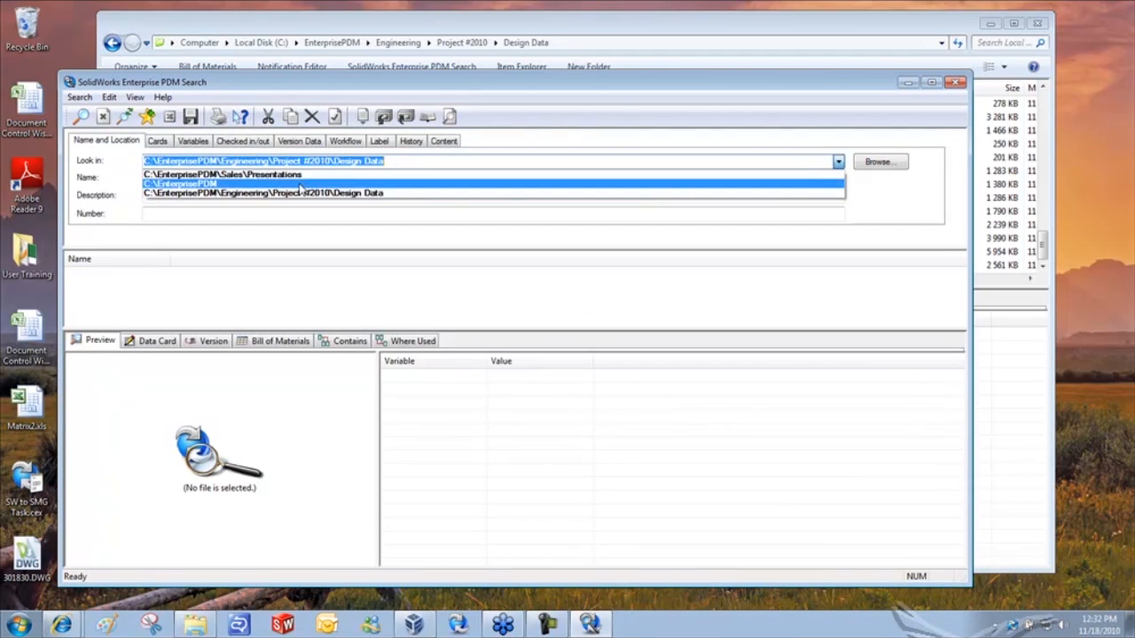
{"action": "left_click", "coordinate": [220, 178]}
{"action": "left_click", "coordinate": [449, 145]}
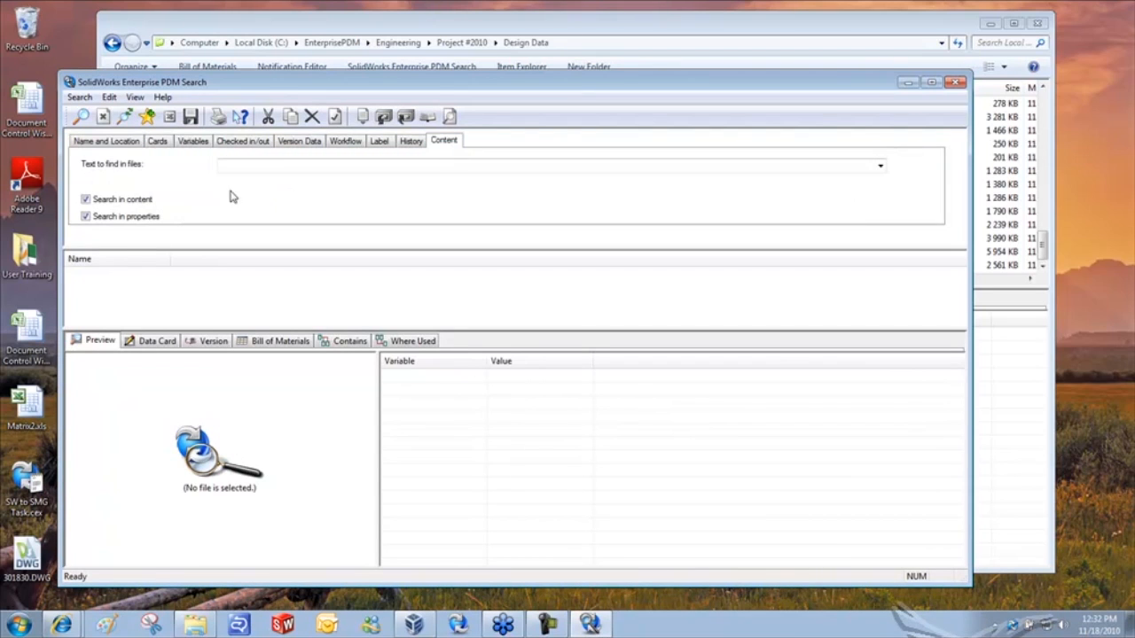
{"action": "type", "text": "as"}
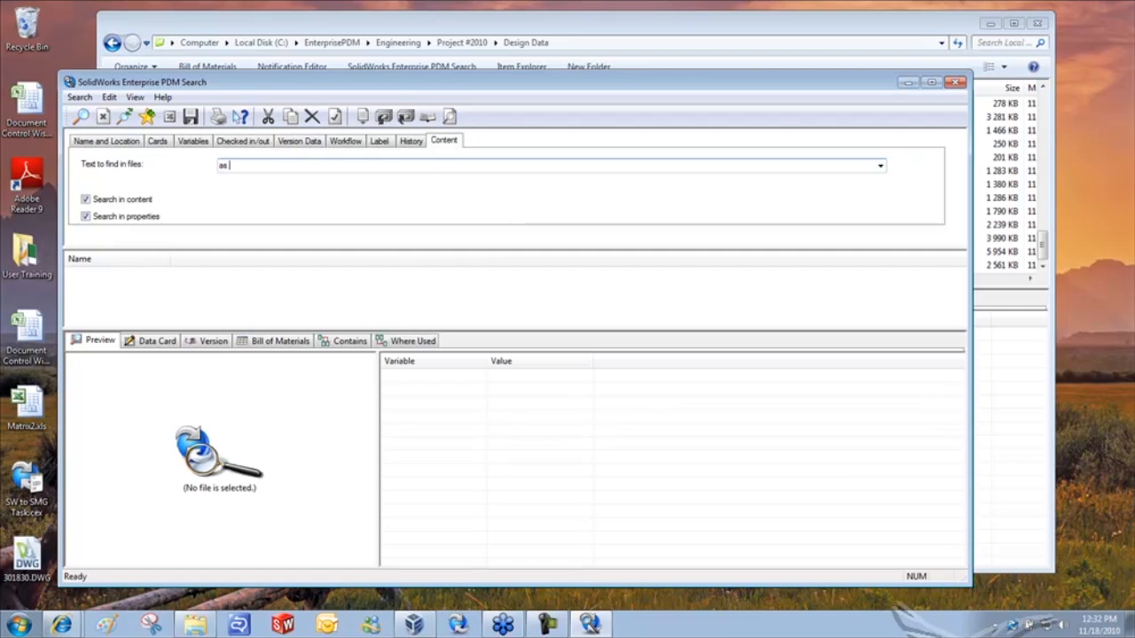
{"action": "type", "text": " cast"}
{"action": "left_click", "coordinate": [78, 118]}
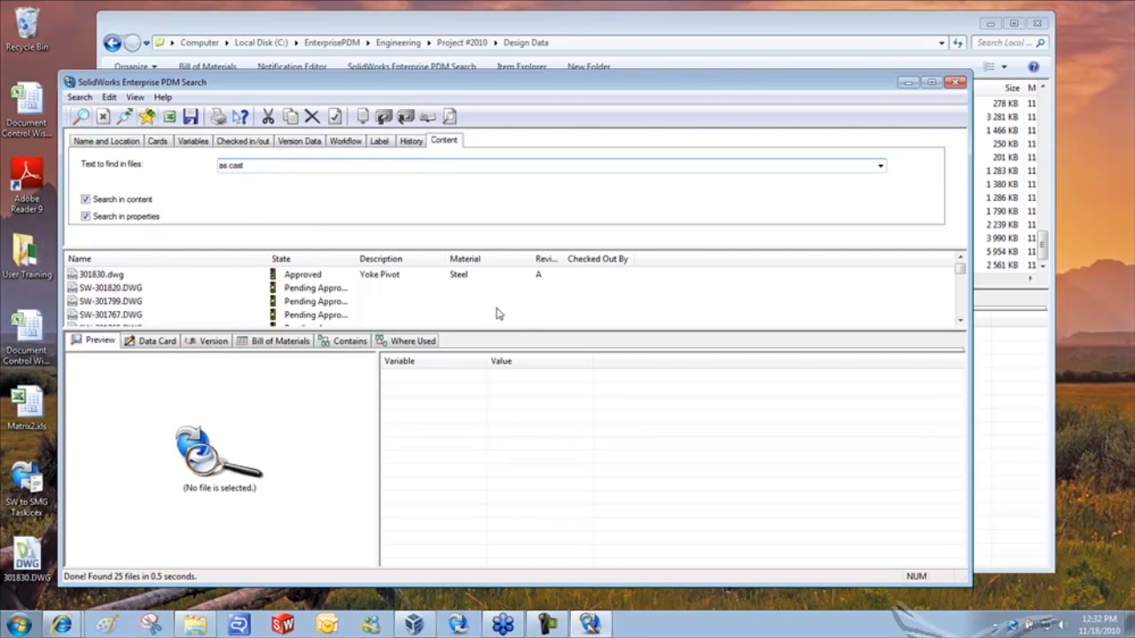
- Preview SW-301765.DWG, SW-301765.SLDDRW and 301830.dwg among the 25 results
{"action": "left_click_drag", "start_coordinate": [543, 329], "coordinate": [543, 383]}
{"action": "left_click", "coordinate": [125, 329]}
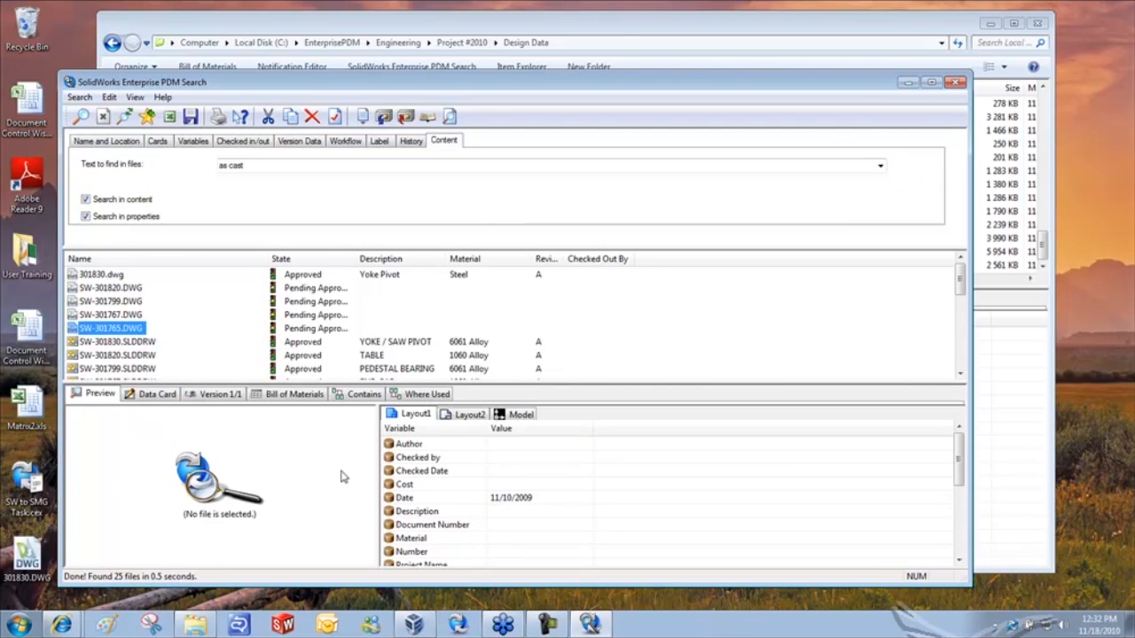
{"action": "left_click_drag", "start_coordinate": [381, 462], "coordinate": [455, 462]}
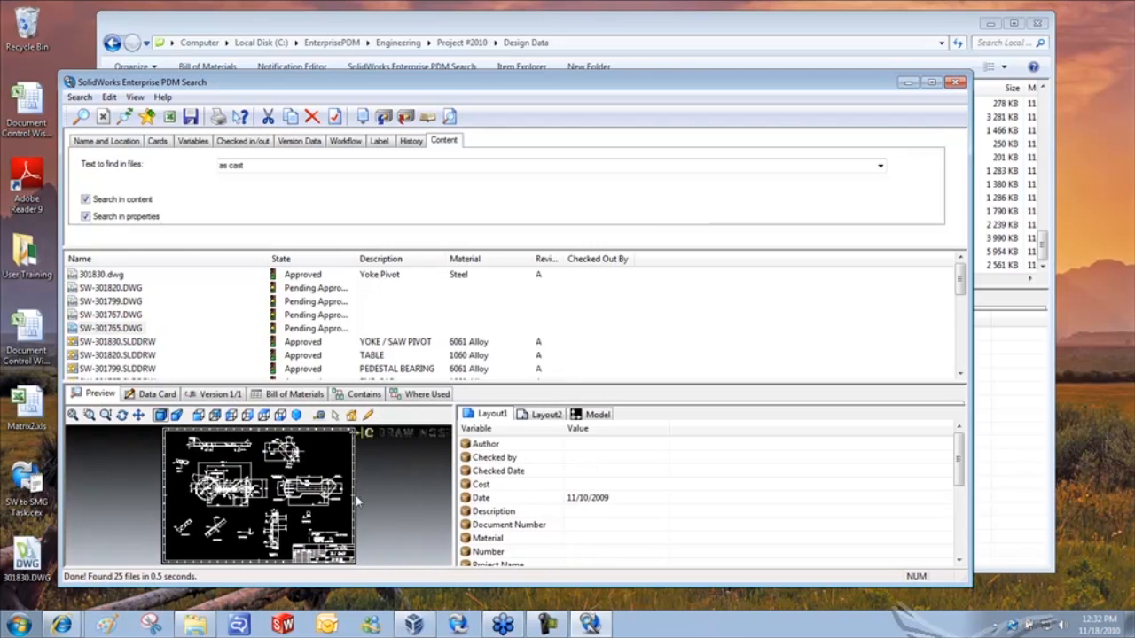
{"action": "left_click", "coordinate": [201, 354]}
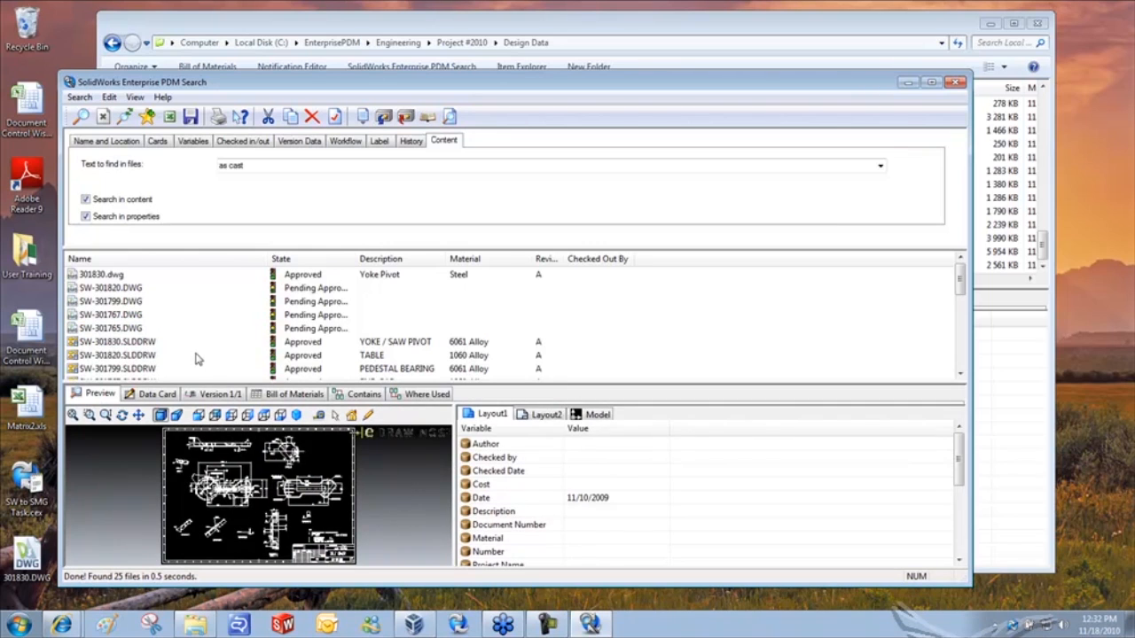
{"action": "scroll", "coordinate": [194, 355], "scroll_direction": "down", "scroll_amount": 3}
{"action": "left_click", "coordinate": [134, 276]}
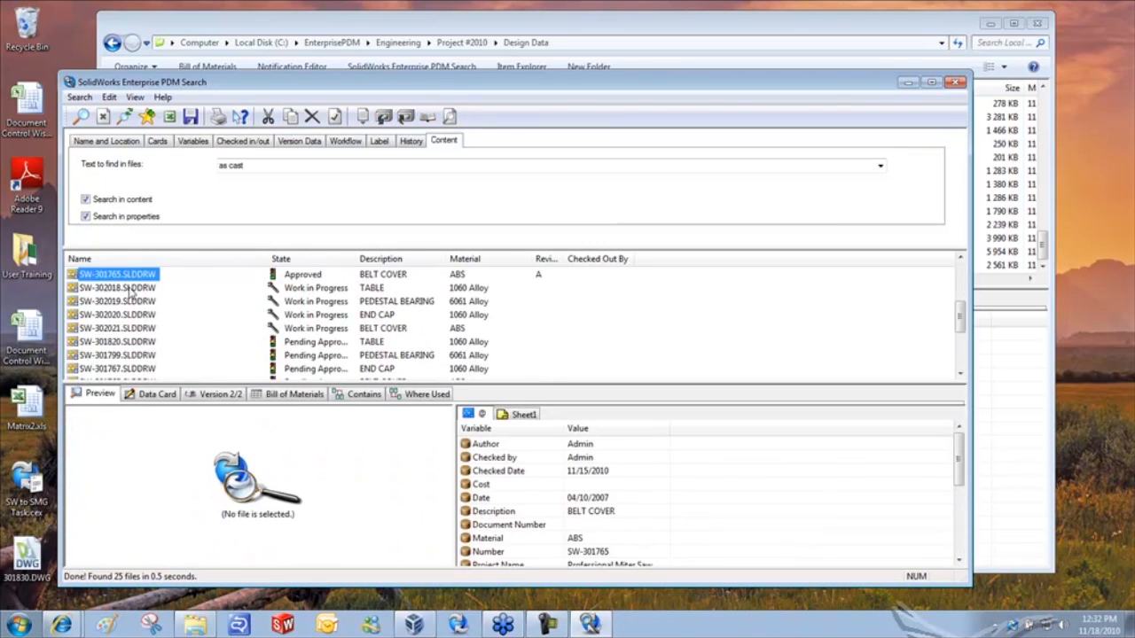
{"action": "scroll", "coordinate": [370, 534], "scroll_direction": "down", "scroll_amount": 6}
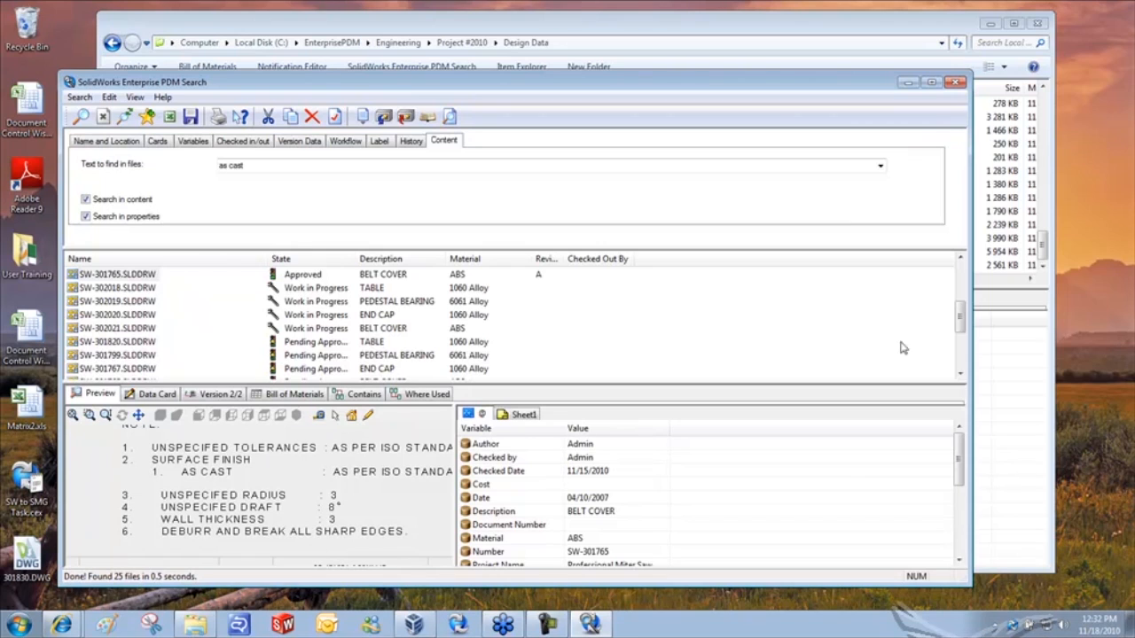
{"action": "left_click_drag", "start_coordinate": [958, 319], "coordinate": [958, 289]}
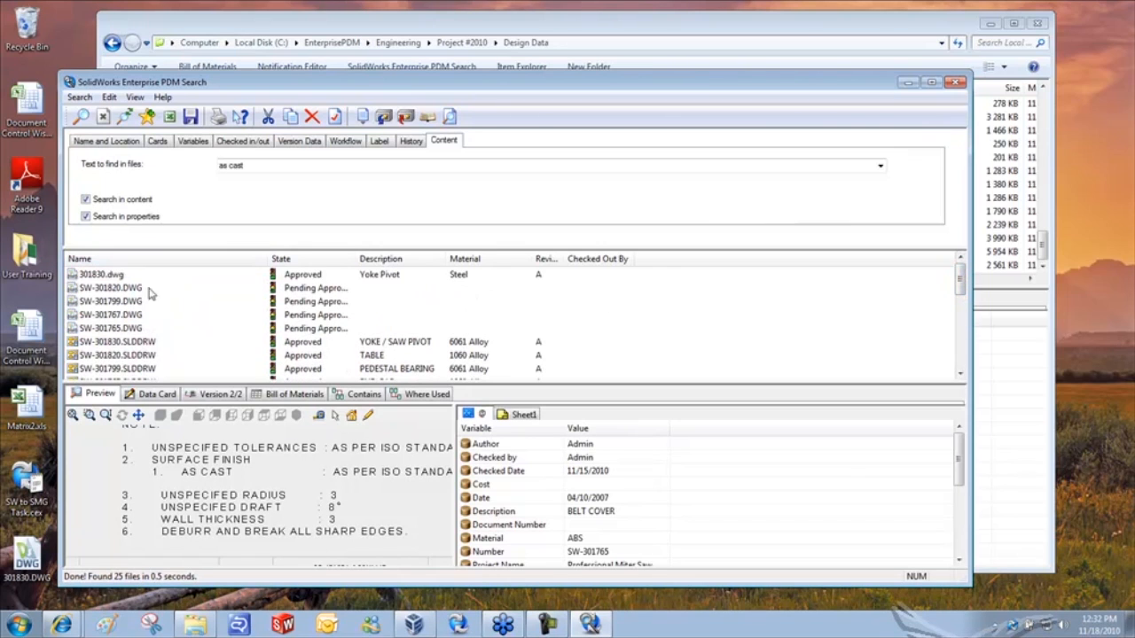
{"action": "left_click", "coordinate": [106, 276]}
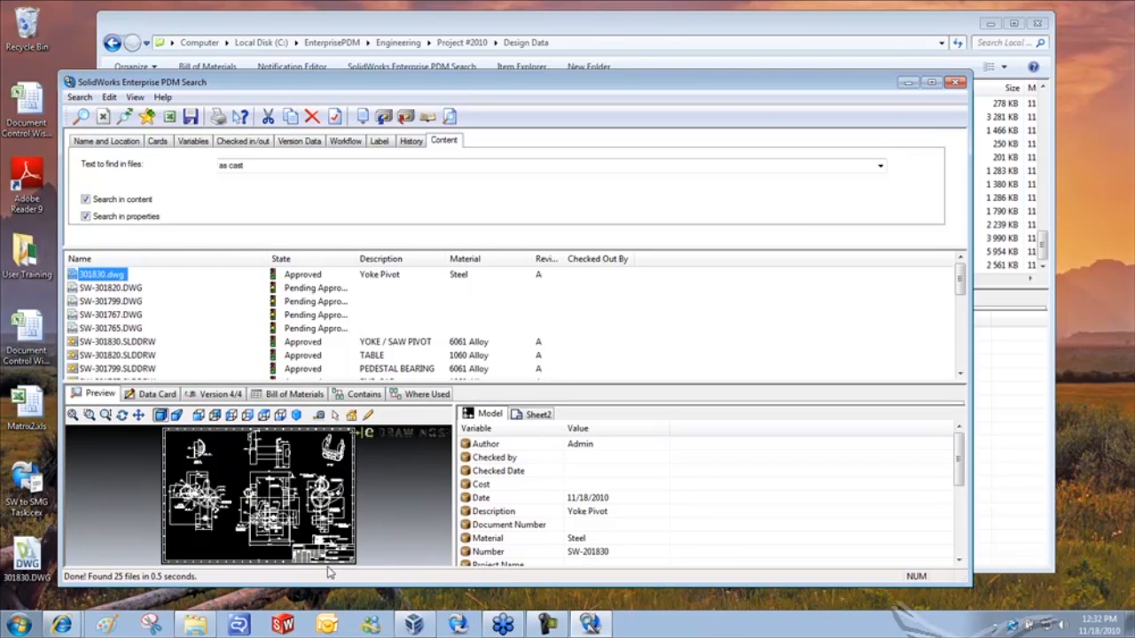
- Zoom into 301830.dwg's NOTES block to confirm AS CAST, then close the Search window
{"action": "left_click", "coordinate": [361, 545]}
{"action": "scroll", "coordinate": [326, 551], "scroll_direction": "down", "scroll_amount": 5}
{"action": "scroll", "coordinate": [346, 474], "scroll_direction": "down", "scroll_amount": 5}
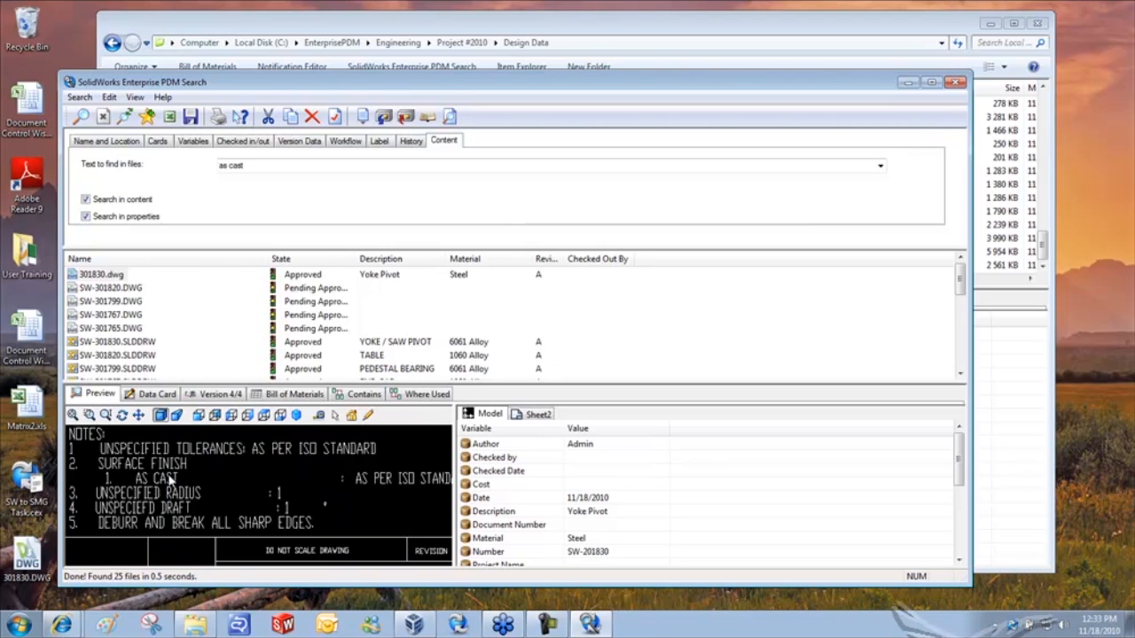
{"action": "left_click", "coordinate": [955, 82]}
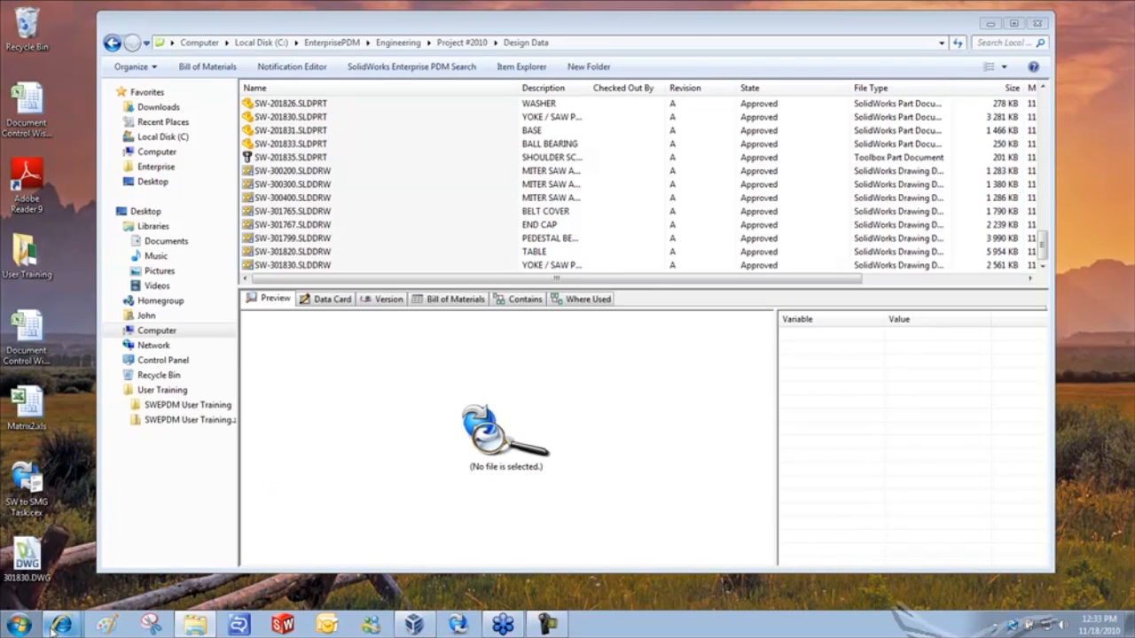
- Launch Internet Explorer and search Google for 'dwg ifilter 2010'
{"action": "left_click", "coordinate": [19, 625]}
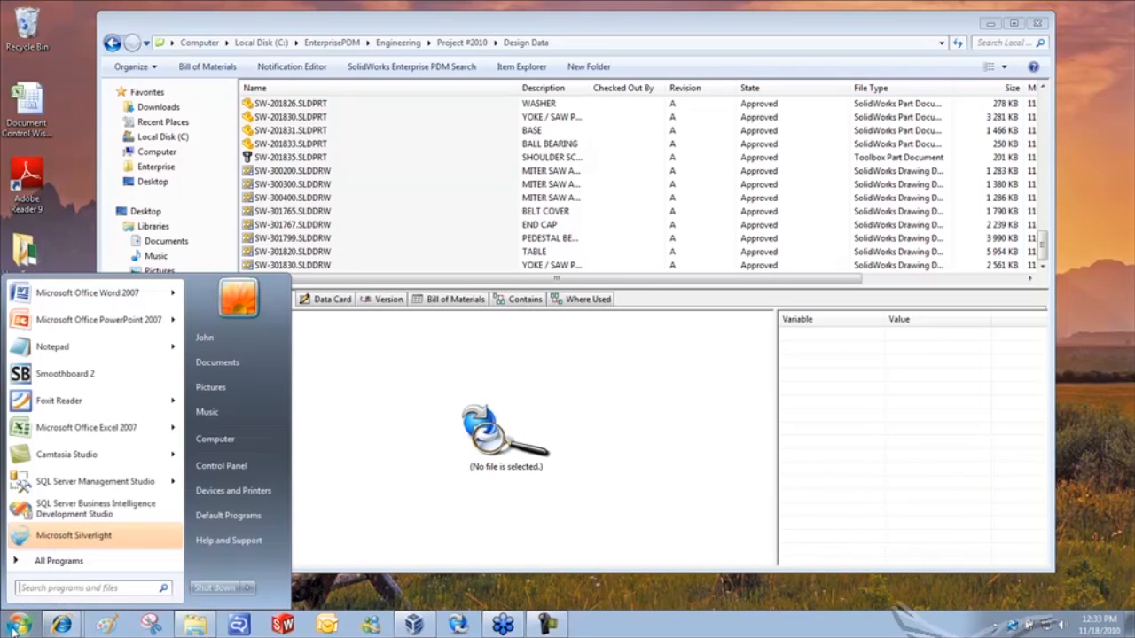
{"action": "left_click", "coordinate": [69, 626]}
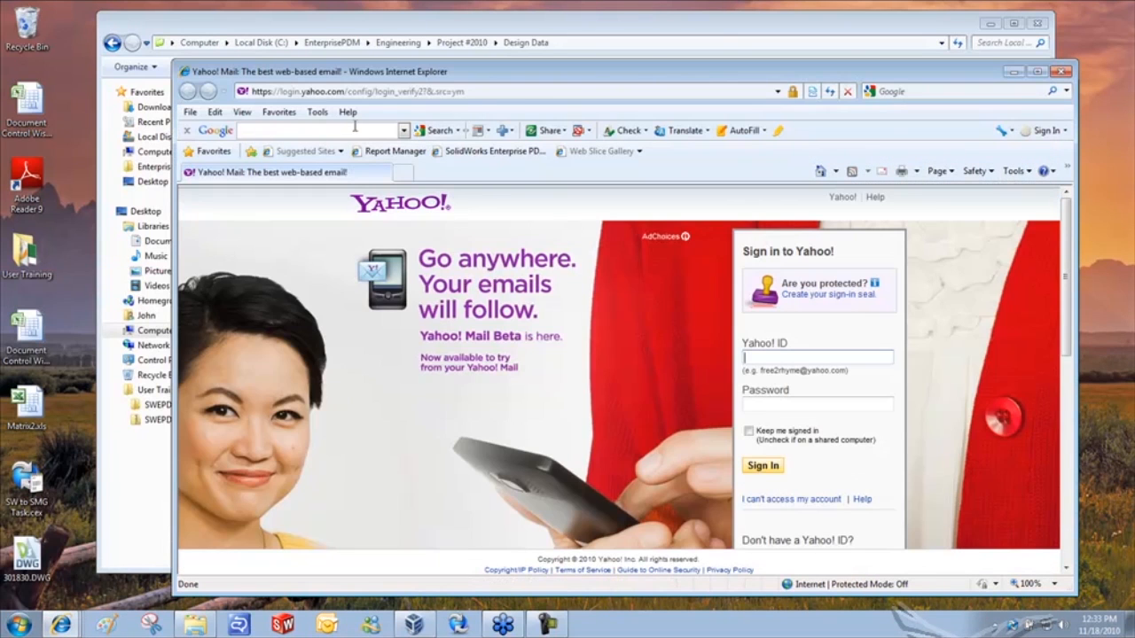
{"action": "left_click", "coordinate": [354, 126]}
{"action": "type", "text": "dwg if"}
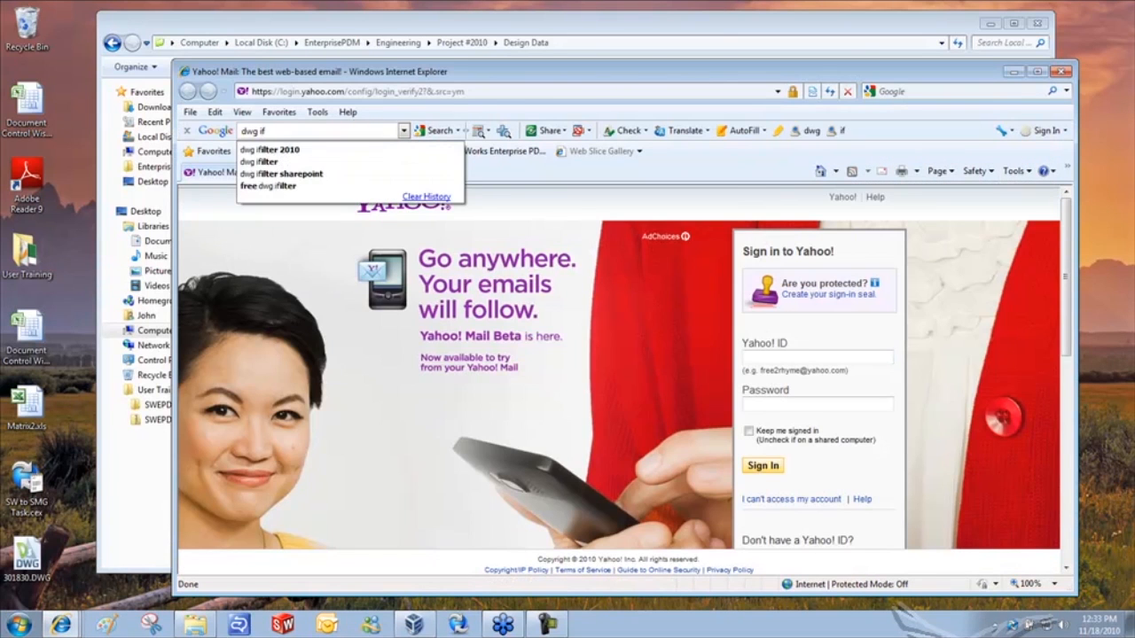
{"action": "key", "text": "Down"}
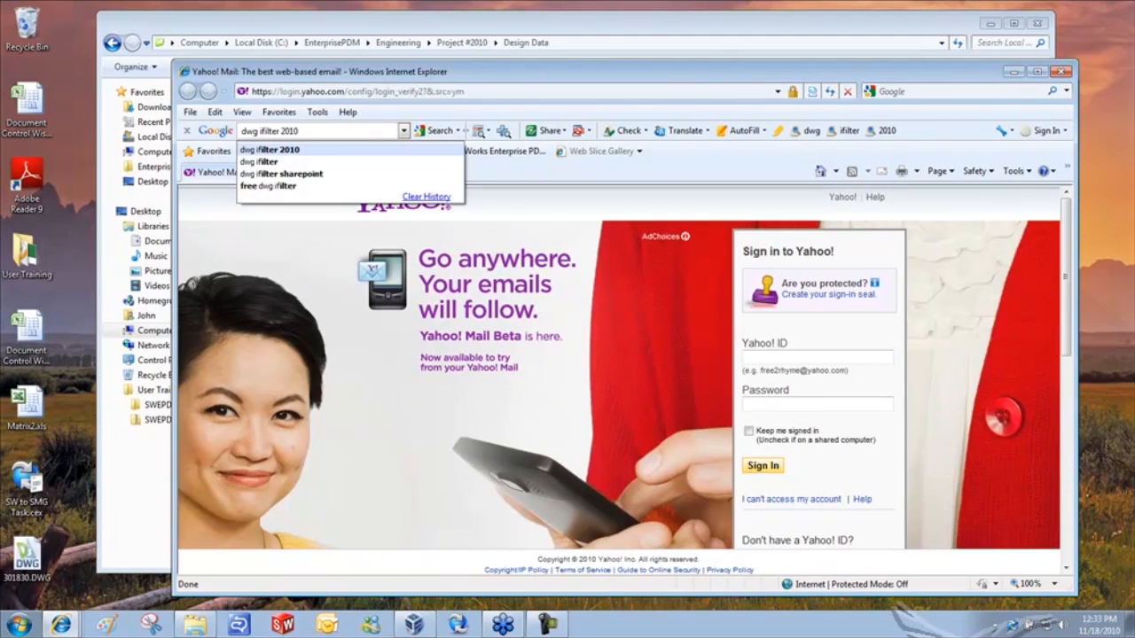
{"action": "key", "text": "Return"}
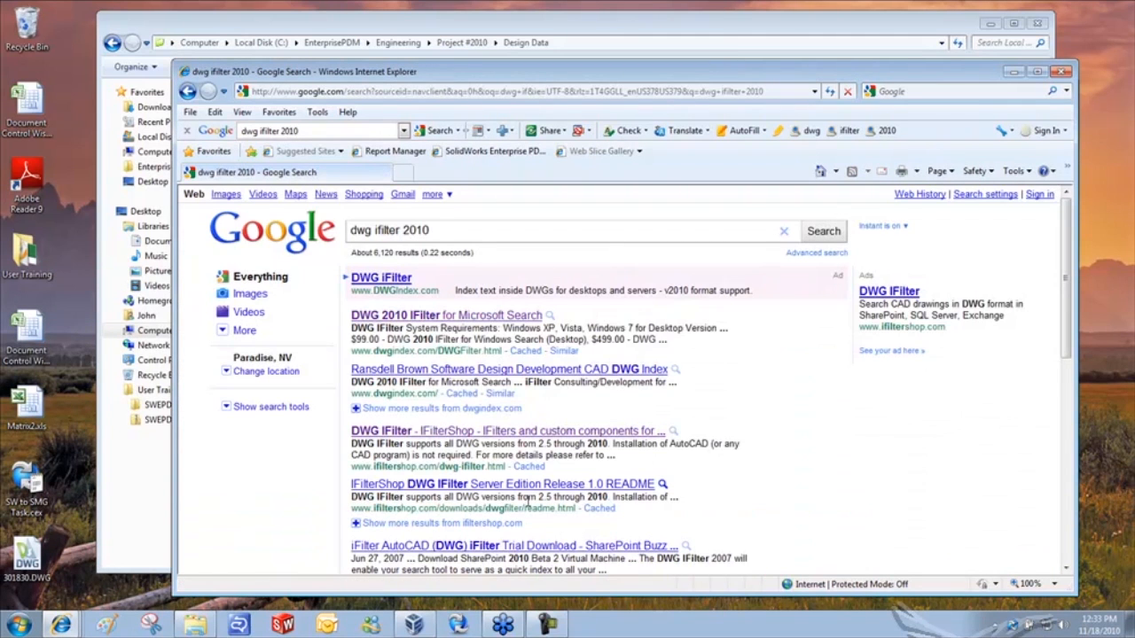
- Open the IFilterShop DWG IFilter result and read through the product page
{"action": "left_click", "coordinate": [446, 432]}
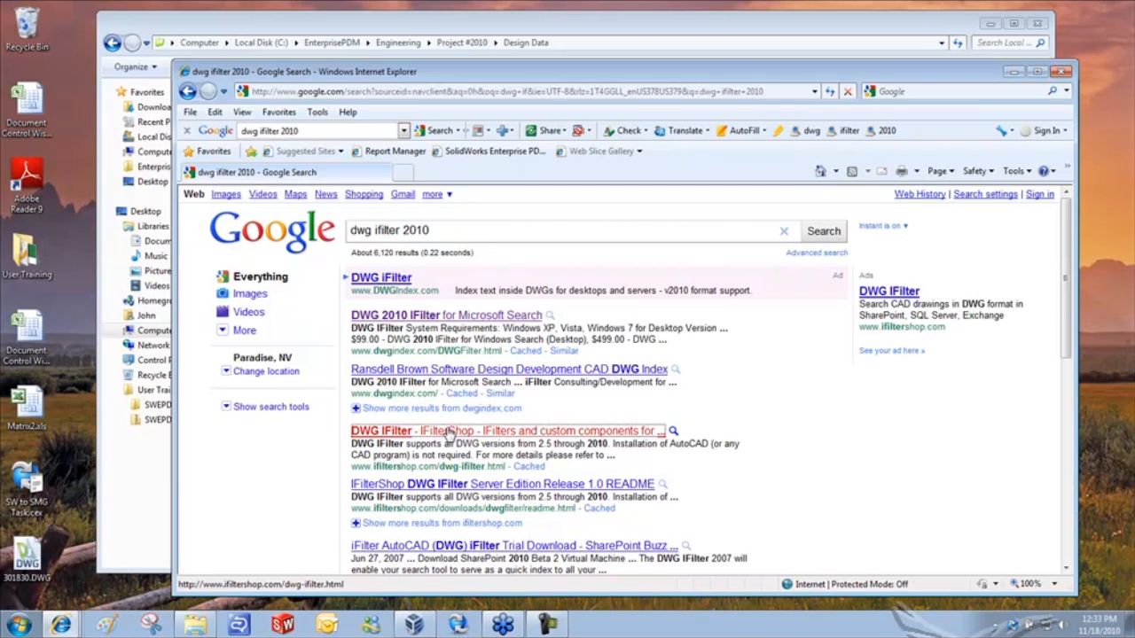
{"action": "scroll", "coordinate": [729, 431], "scroll_direction": "down", "scroll_amount": 4}
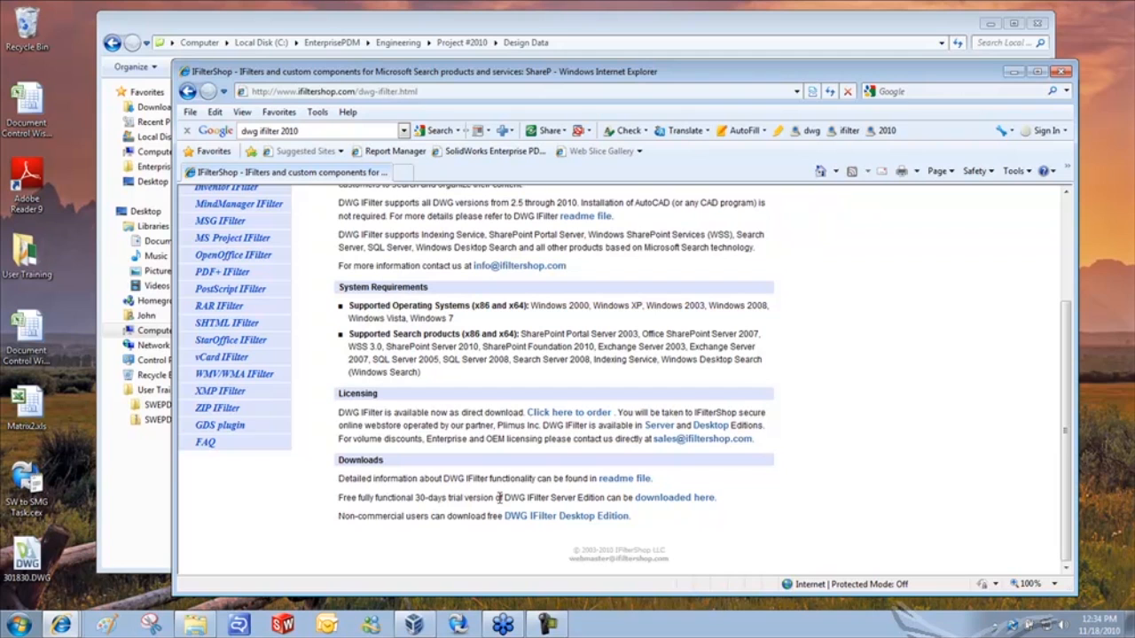
{"action": "scroll", "coordinate": [415, 499], "scroll_direction": "up", "scroll_amount": 3}
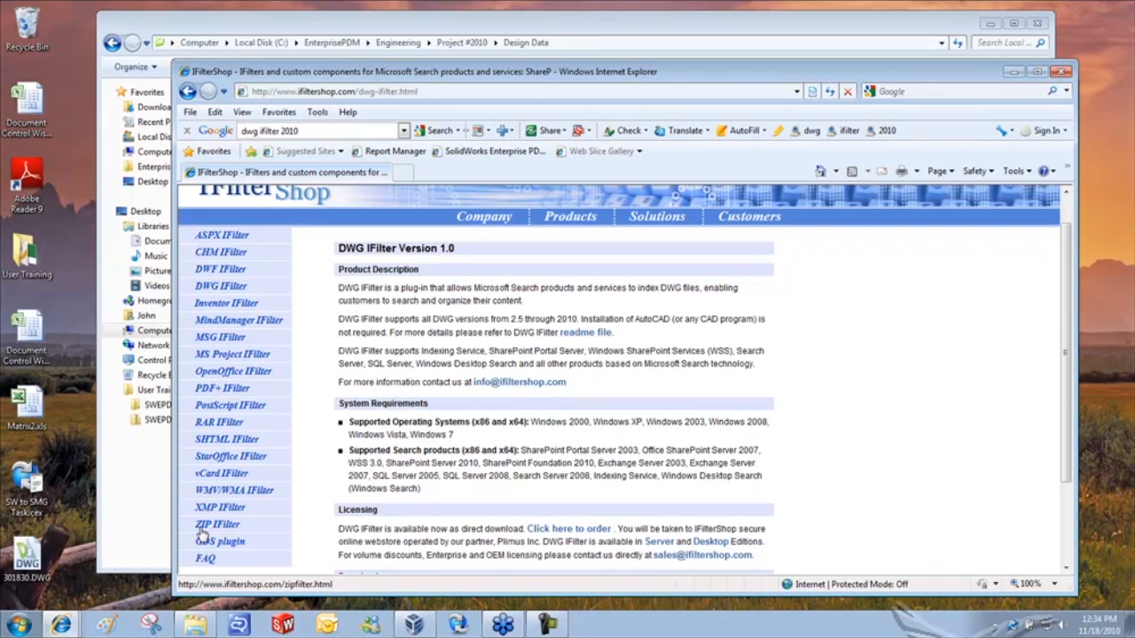
{"action": "left_click_drag", "start_coordinate": [758, 79], "coordinate": [800, 83]}
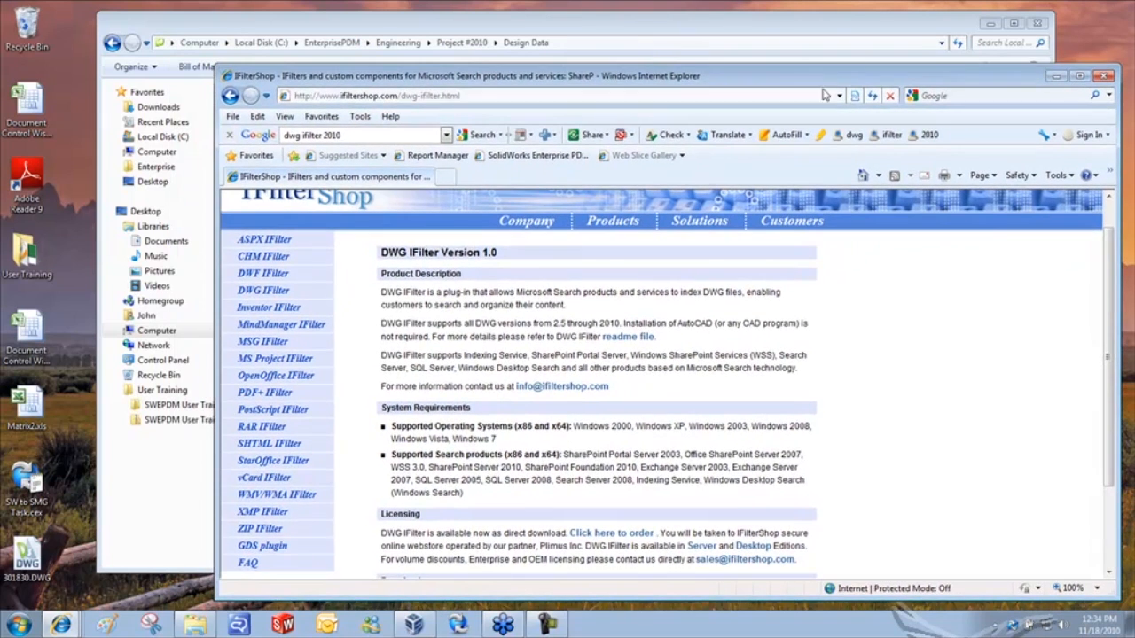
{"action": "left_click", "coordinate": [1099, 78]}
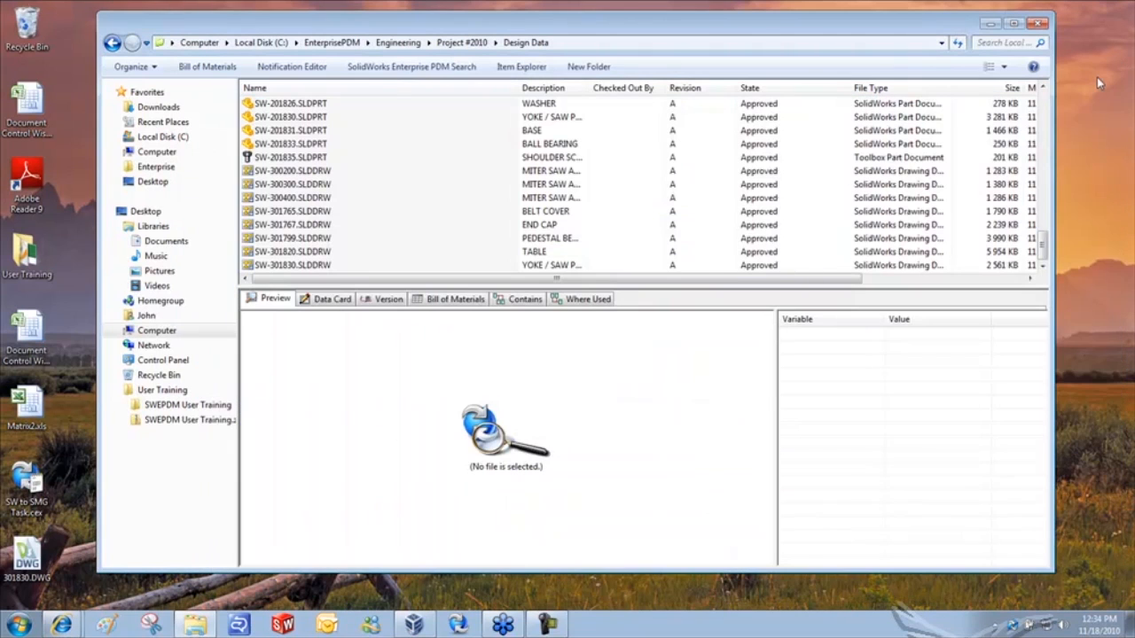